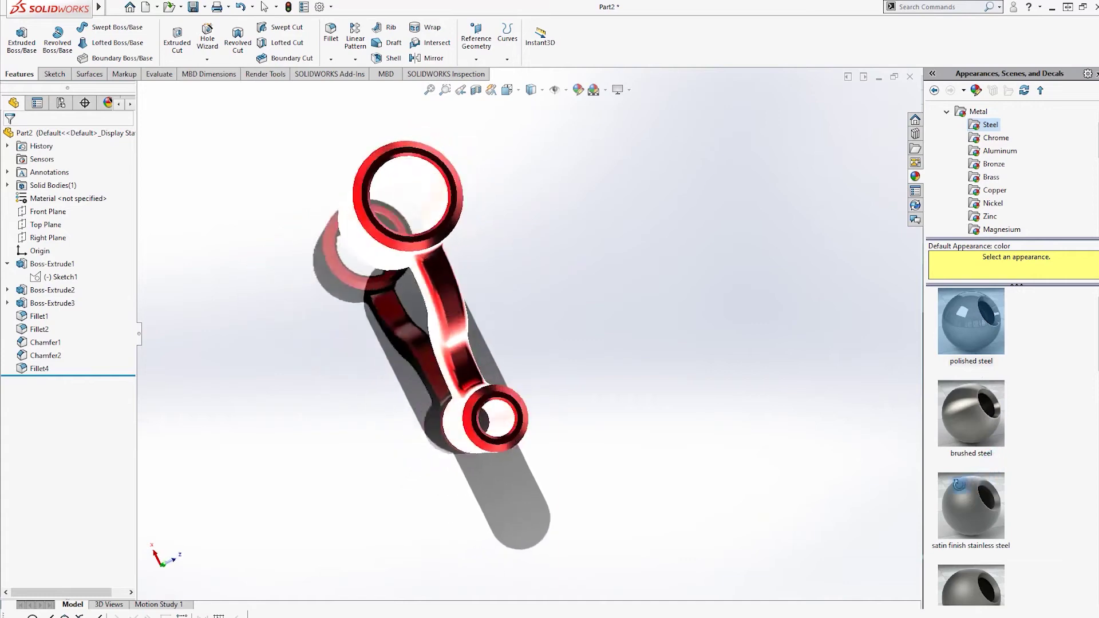
# Step: Orbit and zoom around the finished red crank model to inspect its S-shaped arm
pyautogui.moveTo(772, 479)
pyautogui.mouseDown(button='middle')
pyautogui.moveTo(493, 380)
pyautogui.moveTo(481, 346)
pyautogui.mouseUp(button='middle')
pyautogui.scroll(-3, 469, 282)
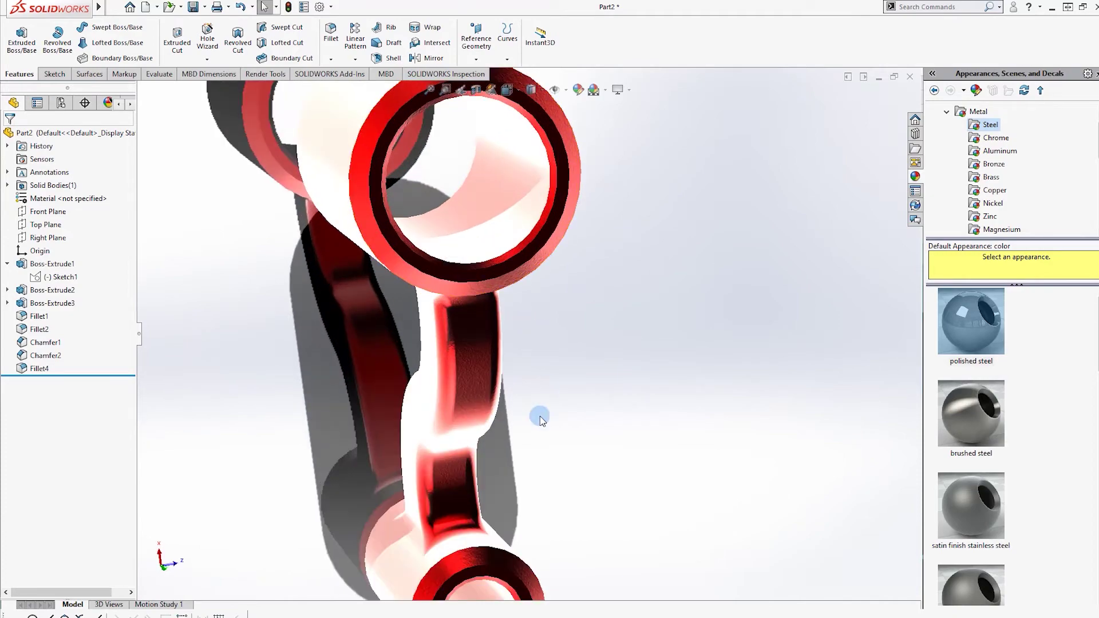
pyautogui.moveTo(351, 475)
pyautogui.mouseDown(button='middle')
pyautogui.moveTo(400, 471)
pyautogui.moveTo(550, 516)
pyautogui.moveTo(593, 510)
pyautogui.mouseUp(button='middle')
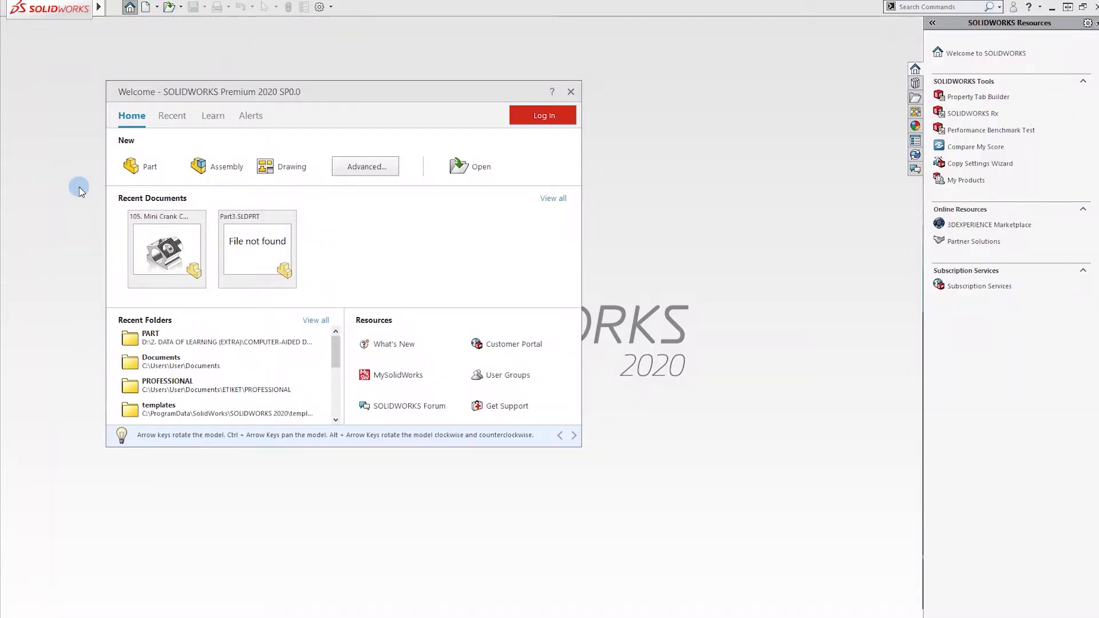
# Step: Create a new part and start a sketch on the Top Plane
pyautogui.click(145, 164)
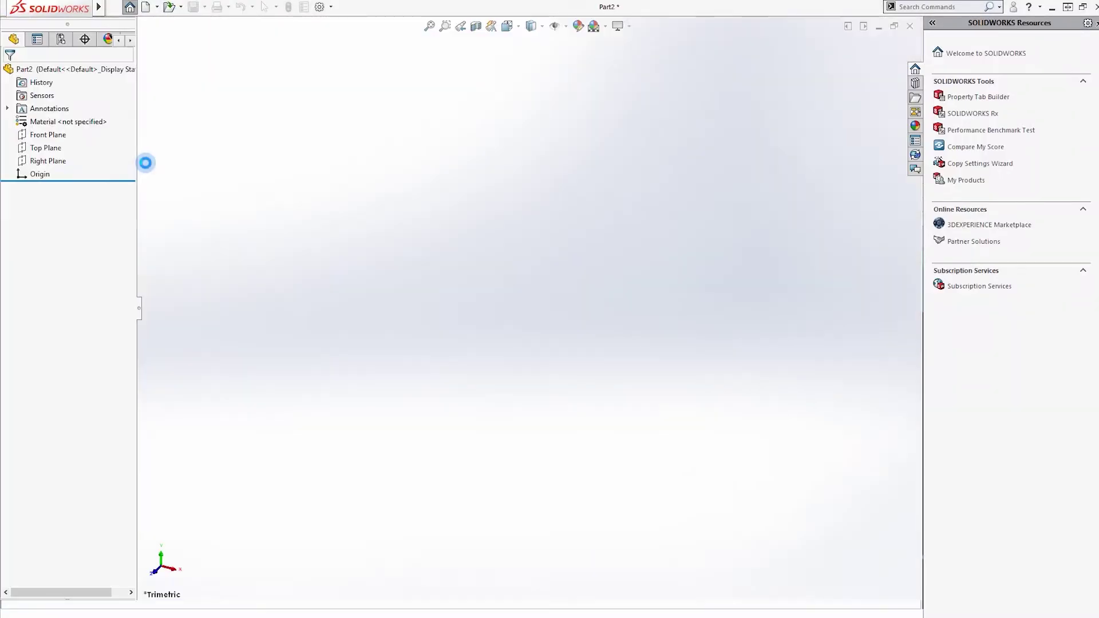
pyautogui.click(54, 74)
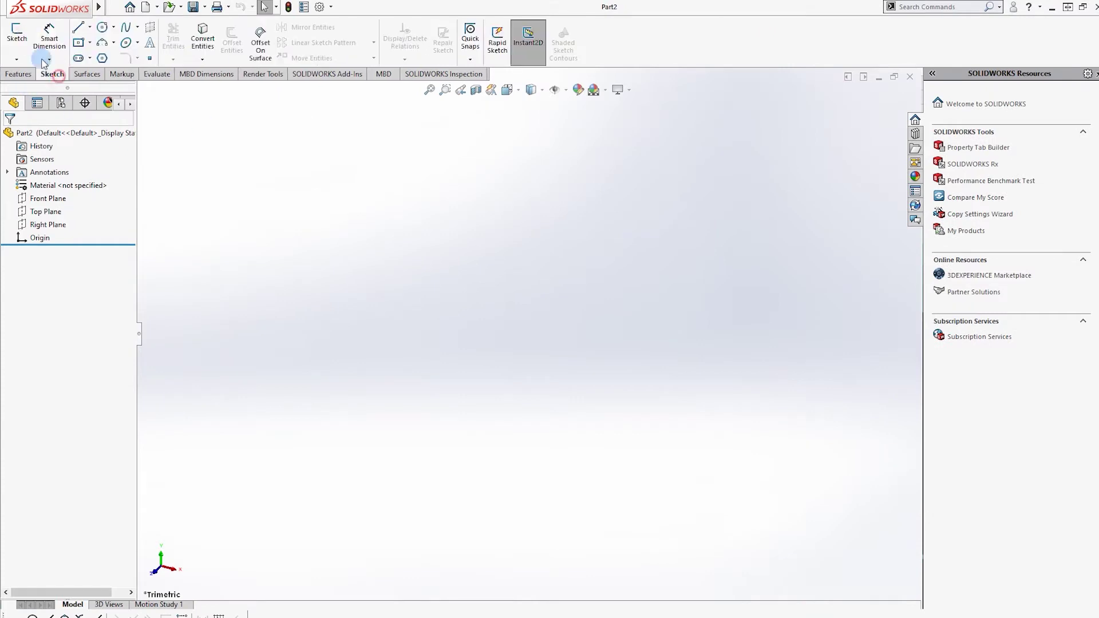
pyautogui.click(16, 34)
pyautogui.click(375, 303)
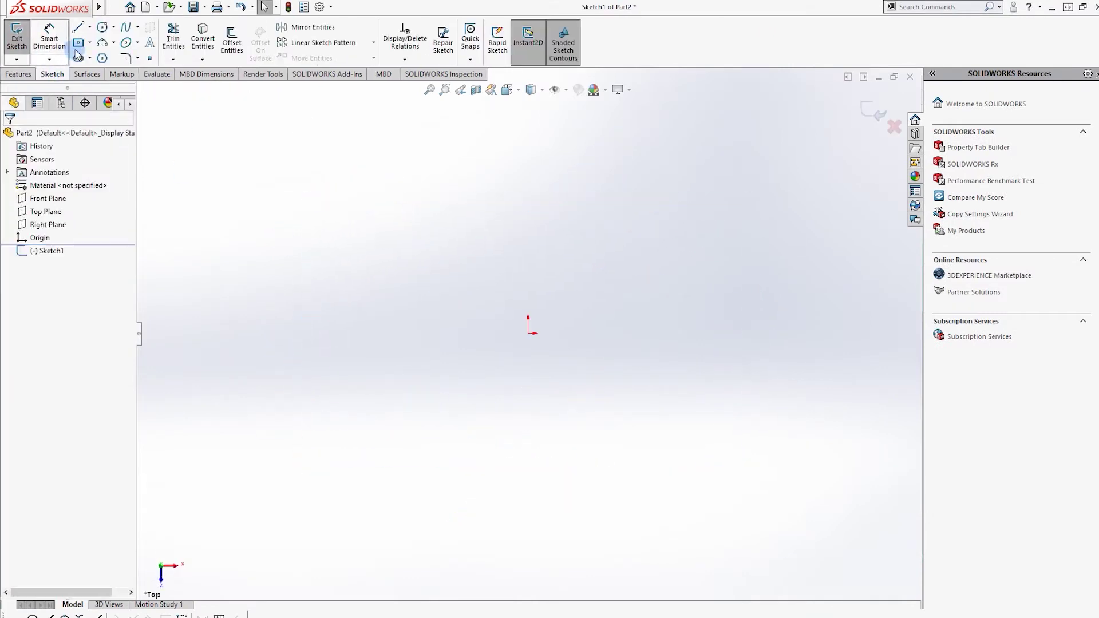
# Step: Draw two concentric circle pairs, one at the origin and one to its right
pyautogui.click(102, 27)
pyautogui.click(528, 333)
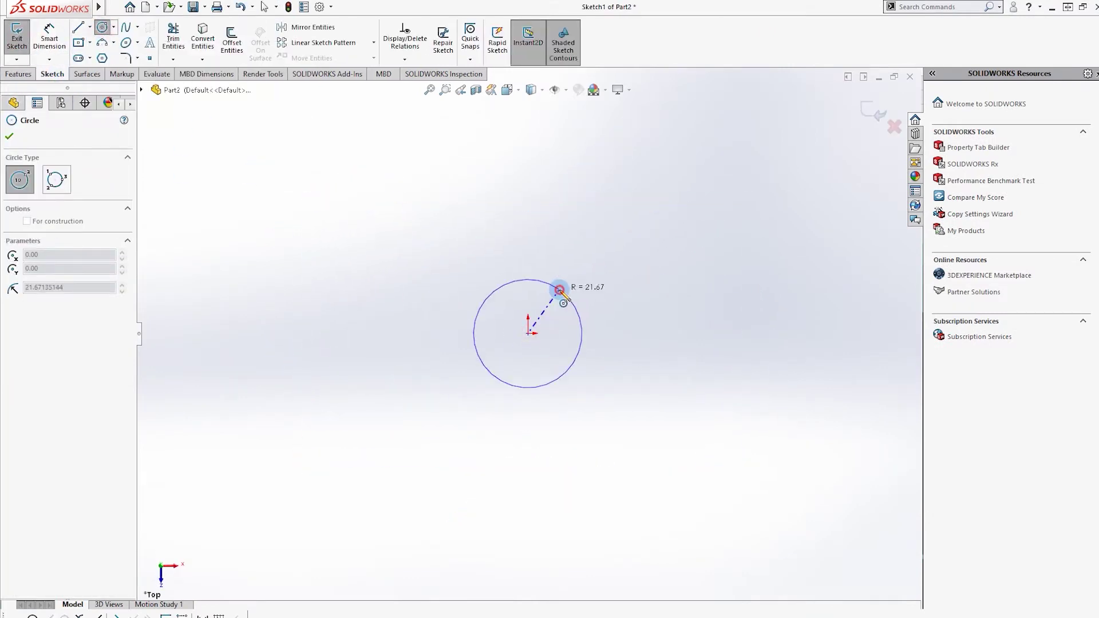
pyautogui.click(565, 295)
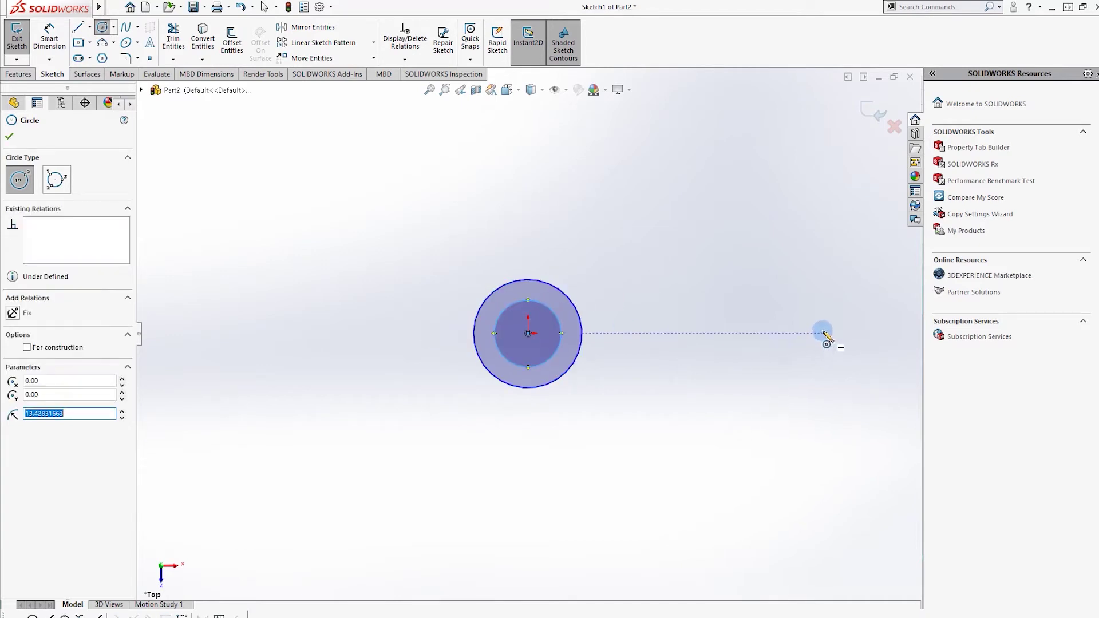
pyautogui.click(811, 333)
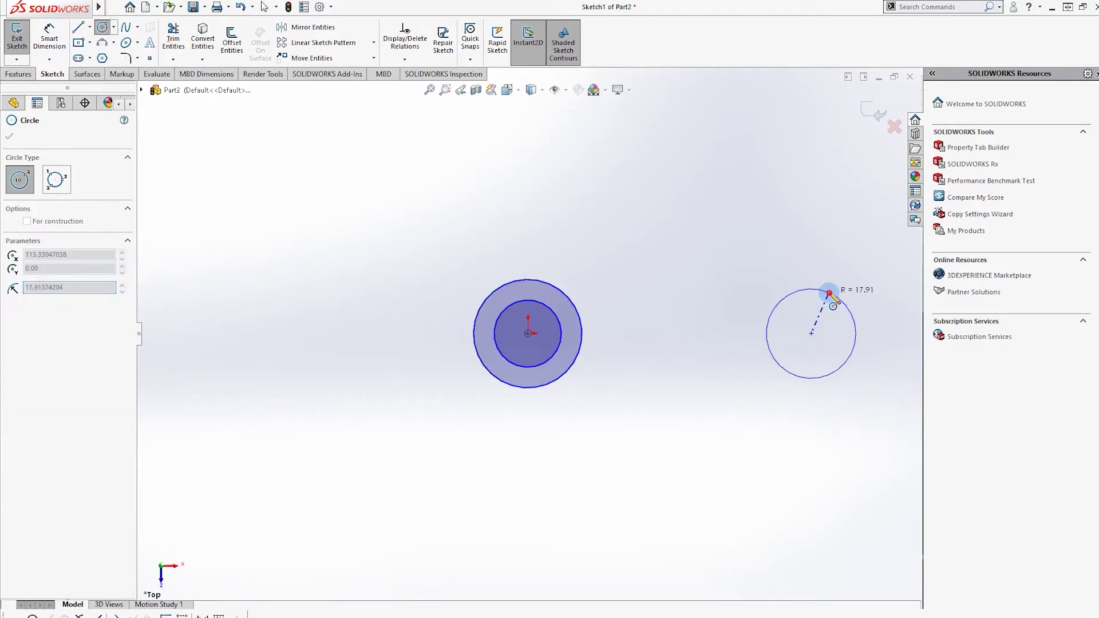
pyautogui.click(827, 293)
pyautogui.click(811, 333)
pyautogui.click(49, 34)
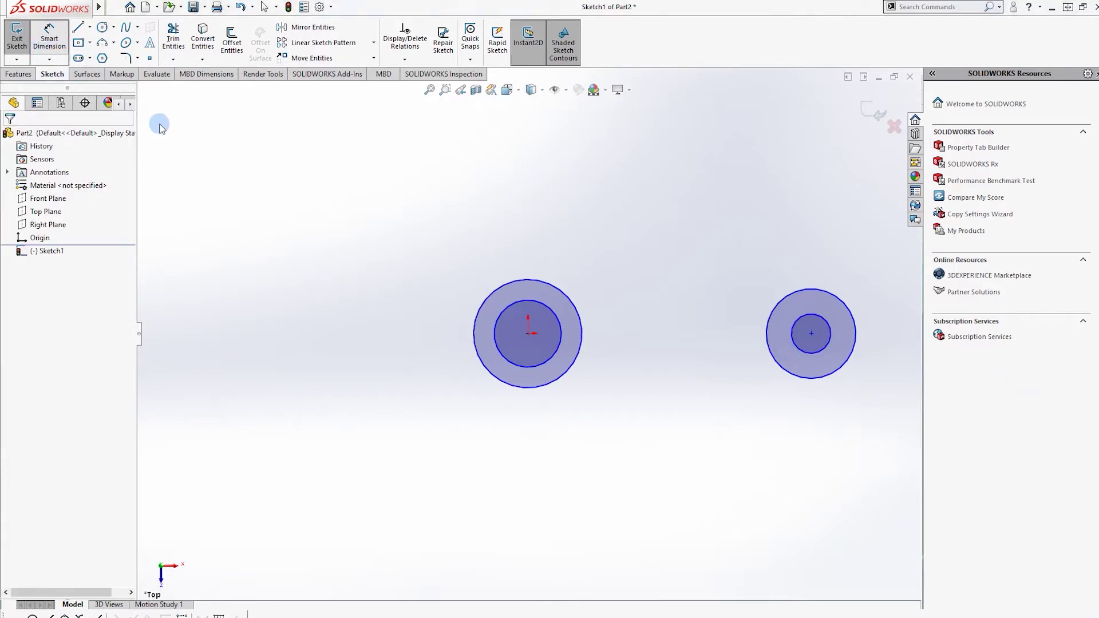
pyautogui.click(557, 323)
# Step: Dimension the left circles to Ø30 and Ø55
pyautogui.click(623, 326)
pyautogui.press('Return')
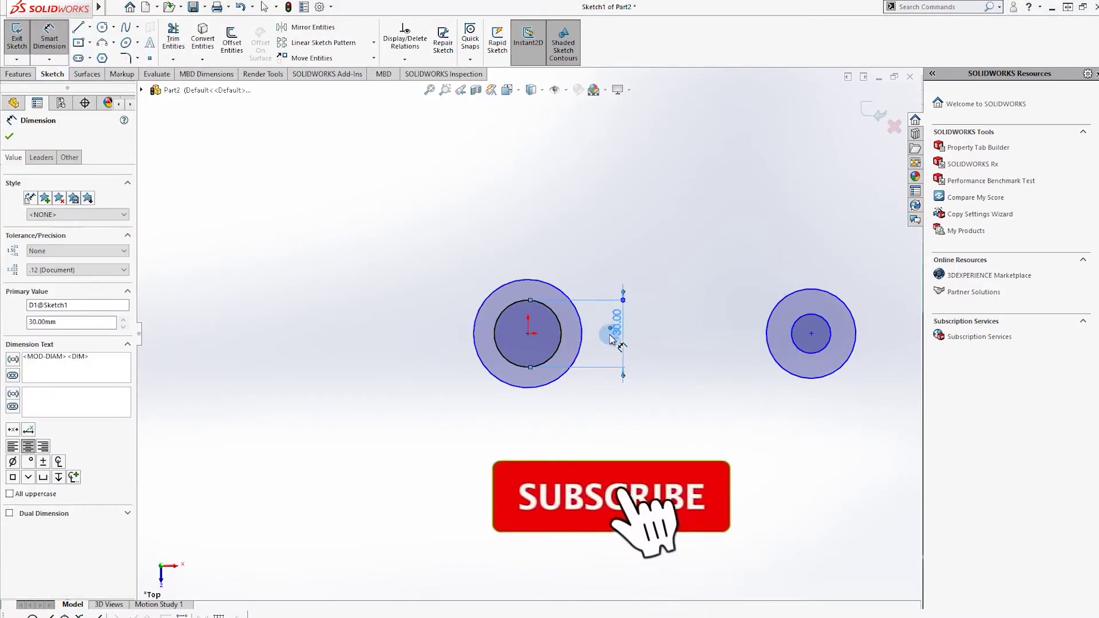
pyautogui.click(582, 331)
pyautogui.click(657, 336)
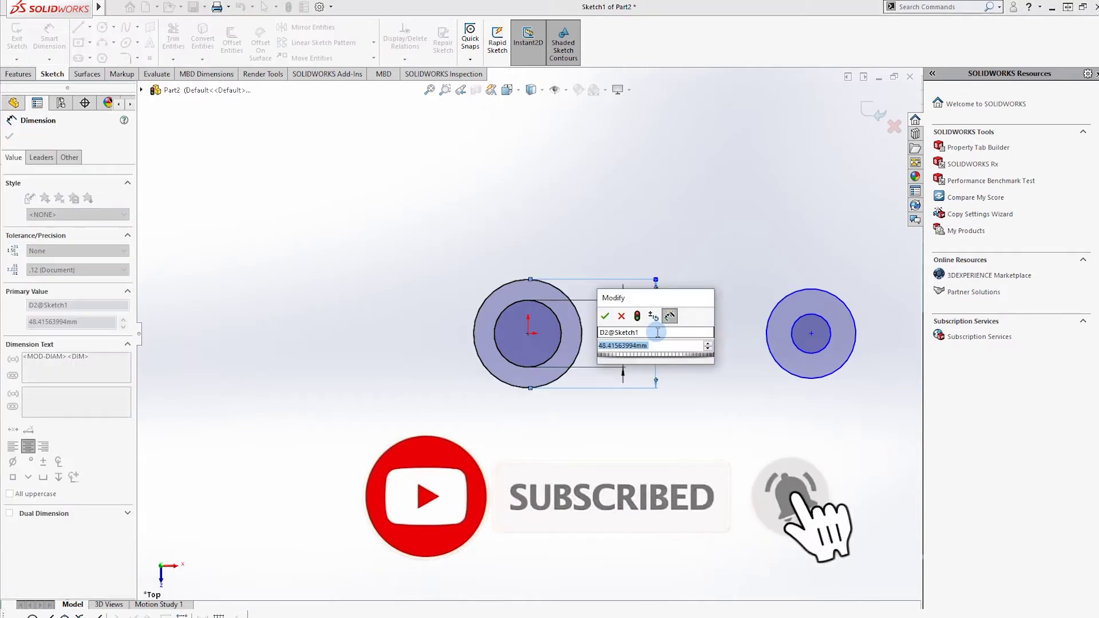
pyautogui.write('55')
pyautogui.press('Return')
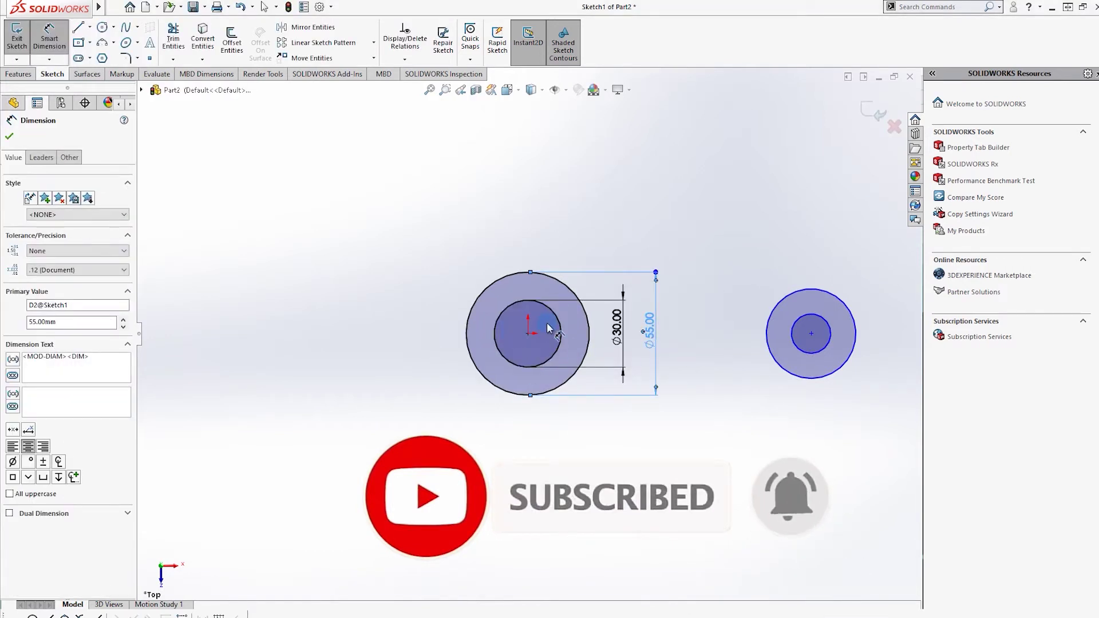
# Step: Set the distance between the two circle centres to 185 mm
pyautogui.click(527, 332)
pyautogui.click(811, 332)
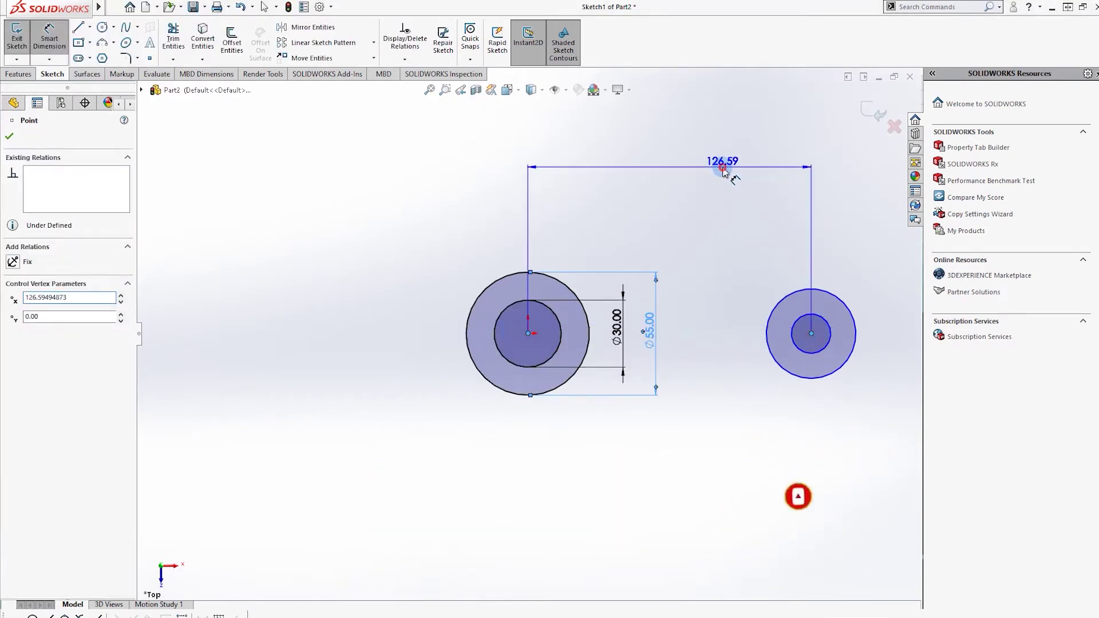
pyautogui.click(724, 167)
pyautogui.write('18')
pyautogui.press('Return')
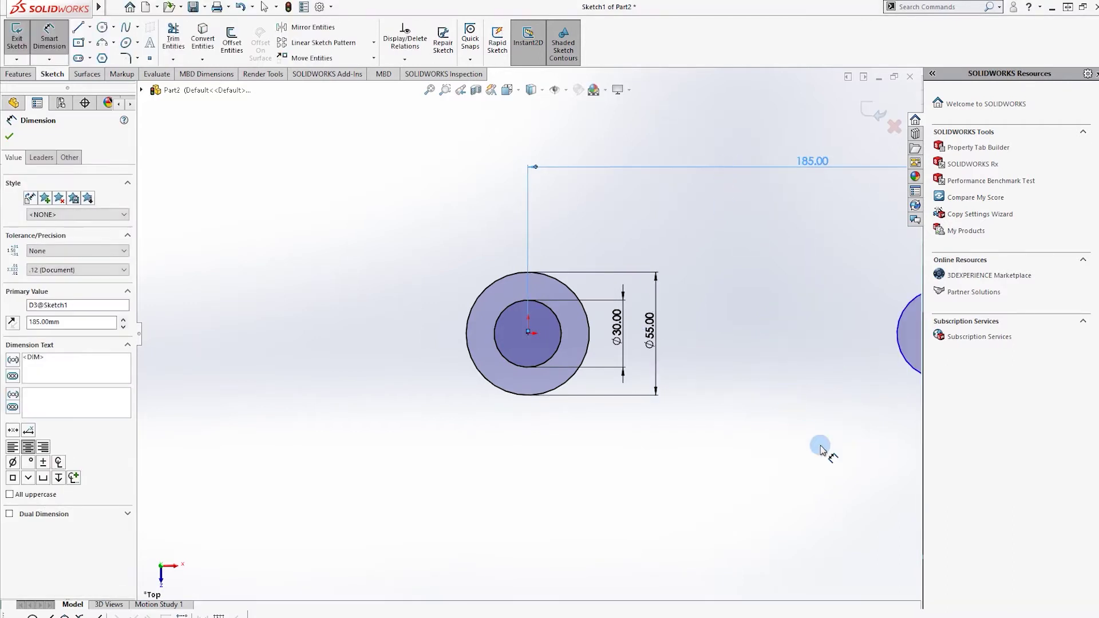
pyautogui.scroll(2, 752, 335)
# Step: Dimension the right circles to Ø60 and Ø85, and reposition the Ø85 dimension
pyautogui.click(766, 342)
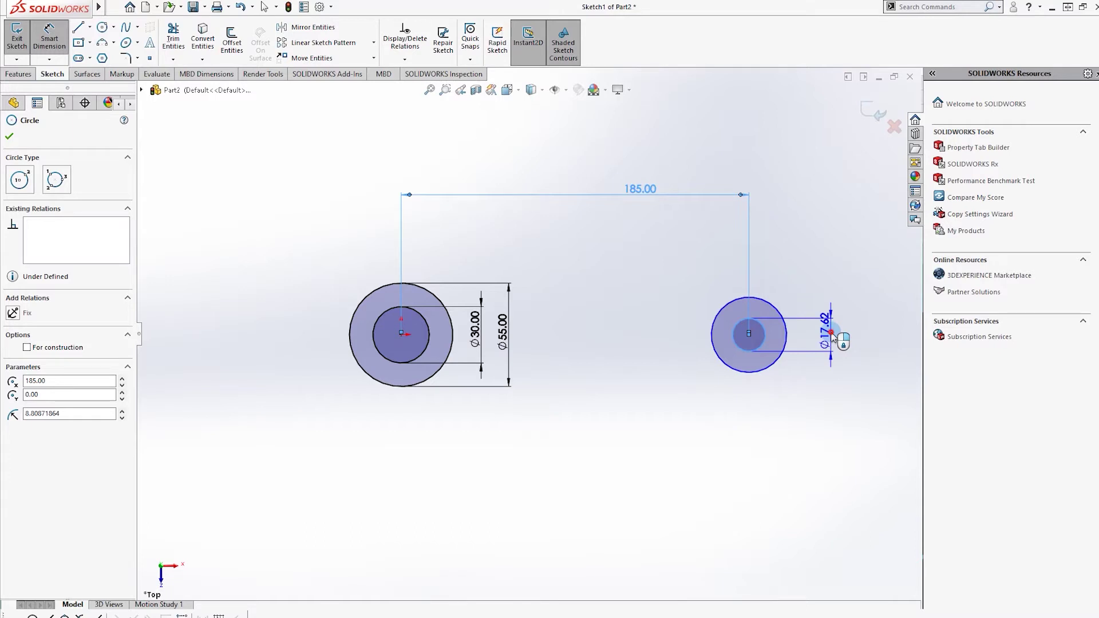
pyautogui.click(834, 337)
pyautogui.write('60')
pyautogui.press('Return')
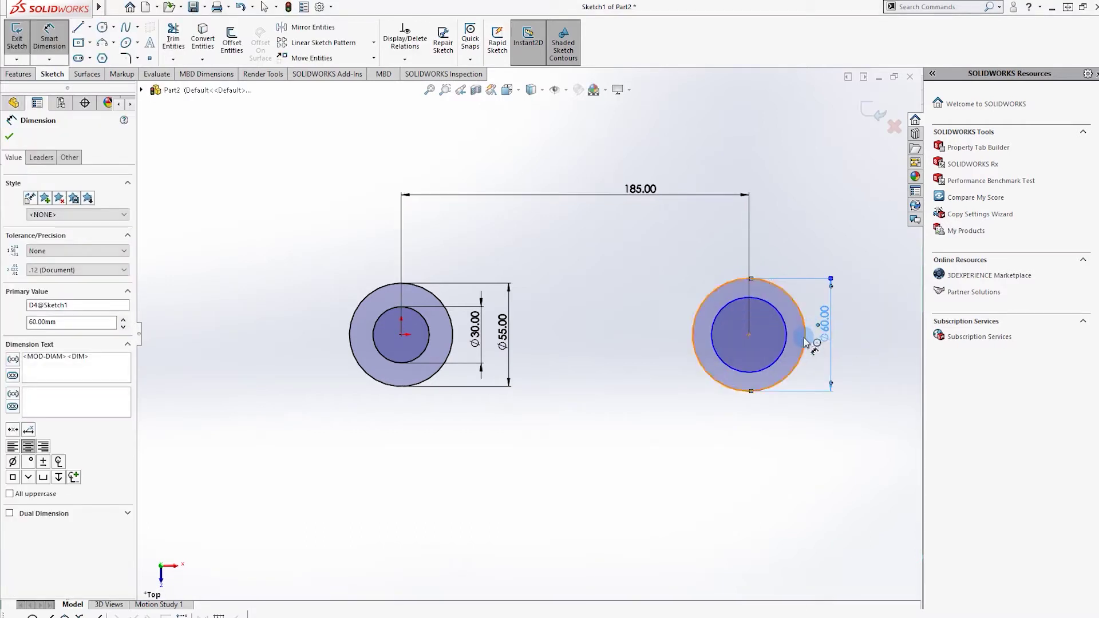
pyautogui.click(787, 342)
pyautogui.click(861, 329)
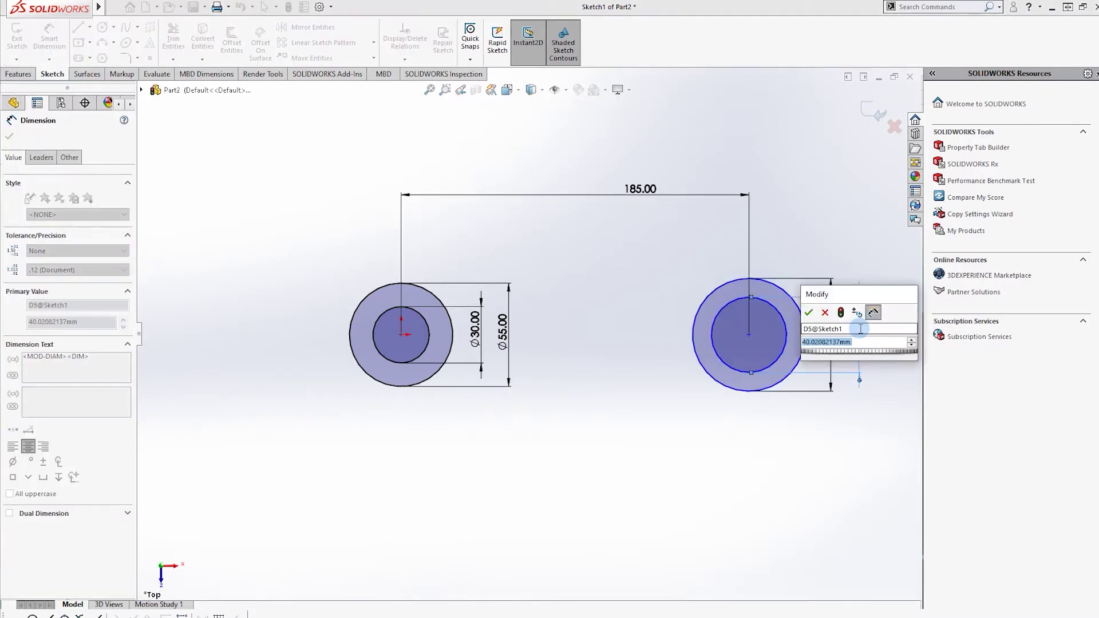
pyautogui.write('85')
pyautogui.press('Return')
pyautogui.moveTo(792, 334)
pyautogui.mouseDown()
pyautogui.moveTo(830, 329)
pyautogui.moveTo(800, 327)
pyautogui.mouseUp()
# Step: Exit the sketch and preview a 10 mm Blind Boss-Extrude
pyautogui.click(592, 322)
pyautogui.click(19, 73)
pyautogui.click(21, 43)
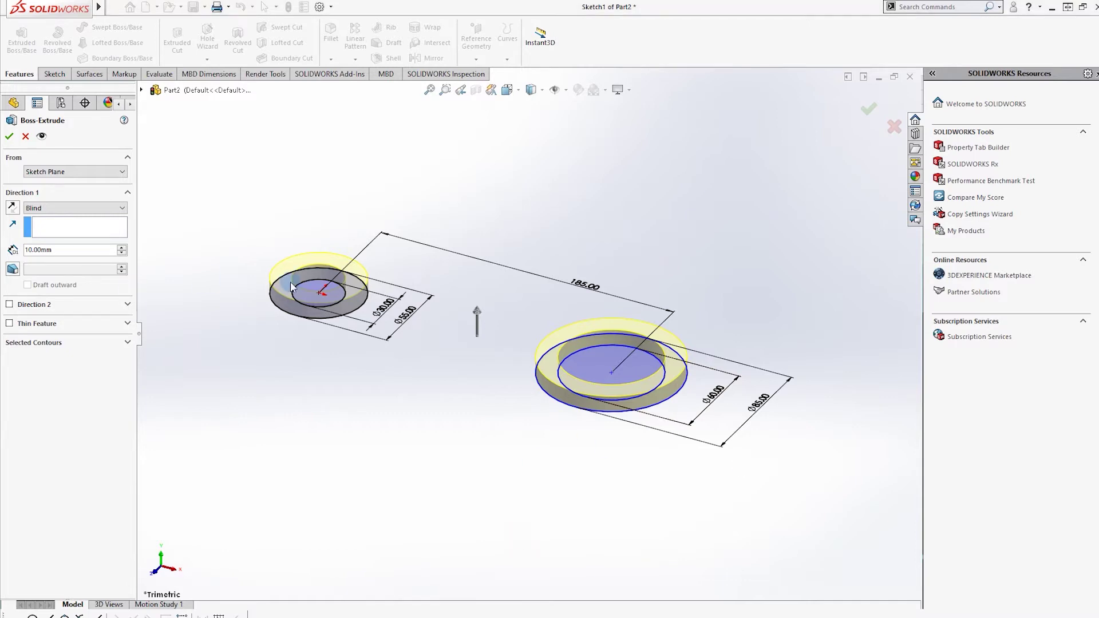
# Step: Extrude only the left ring 100 mm as a hollow tube, Boss-Extrude1
pyautogui.click(353, 300)
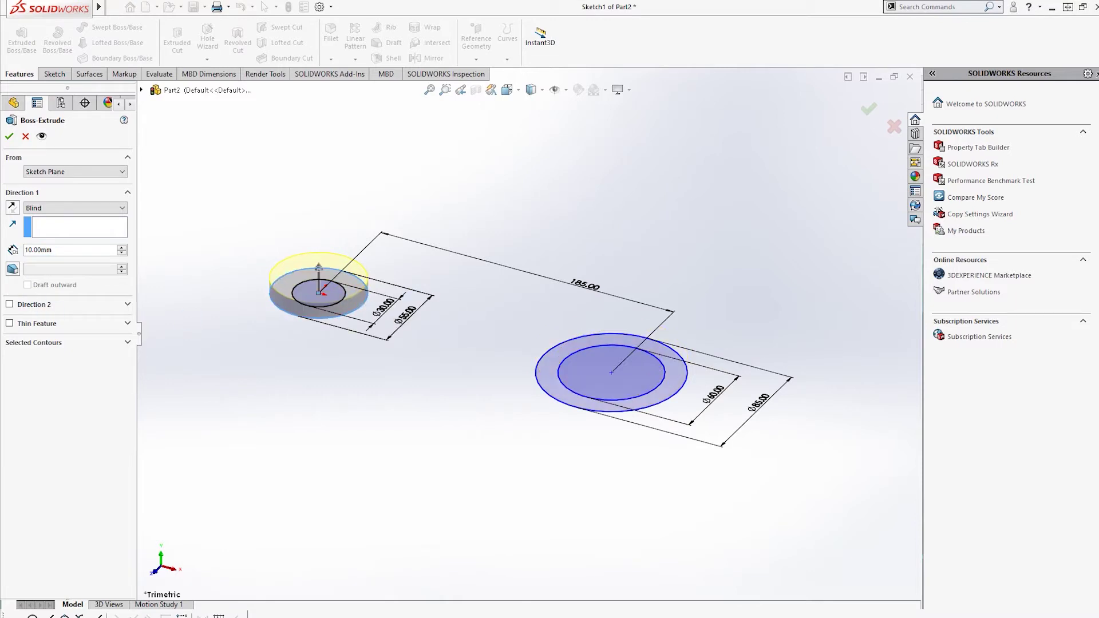
pyautogui.click(52, 250)
pyautogui.write('100')
pyautogui.press('Return')
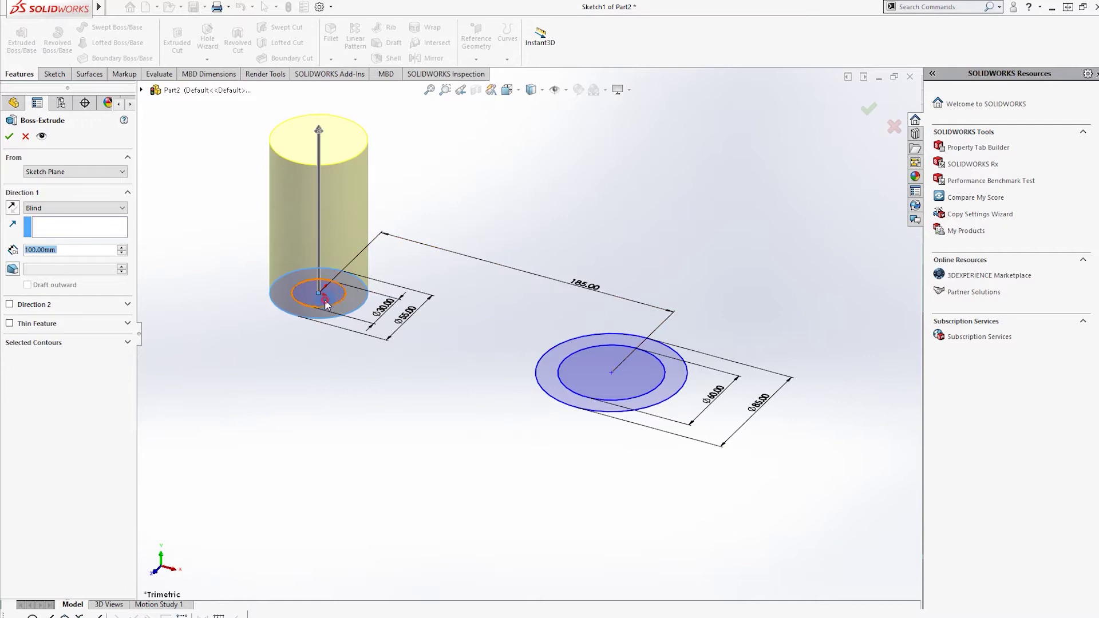
pyautogui.click(326, 303)
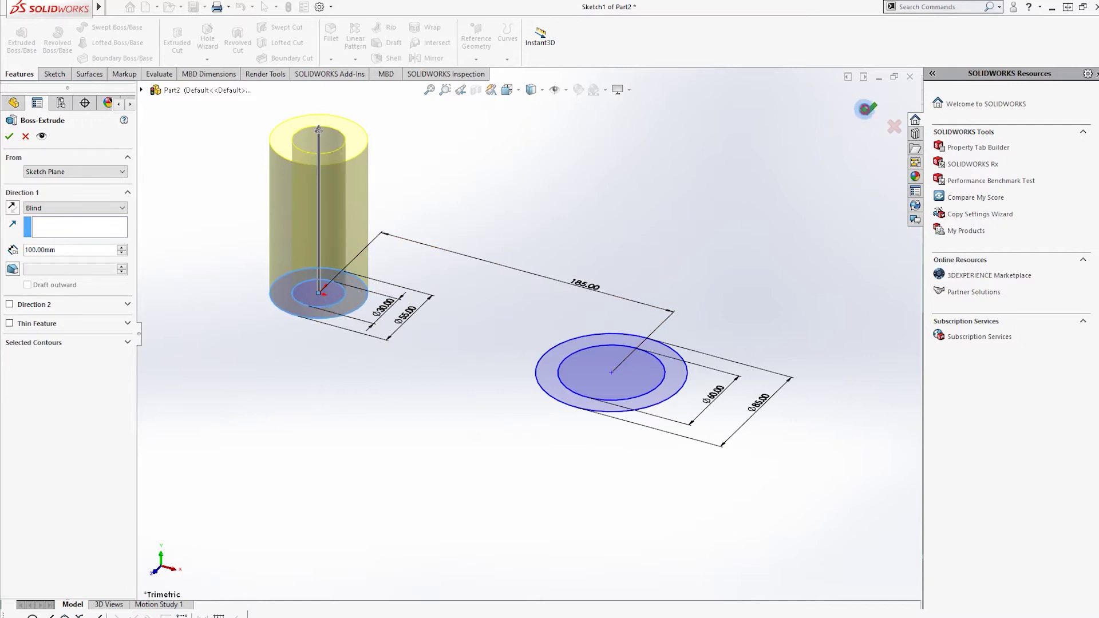
pyautogui.click(866, 112)
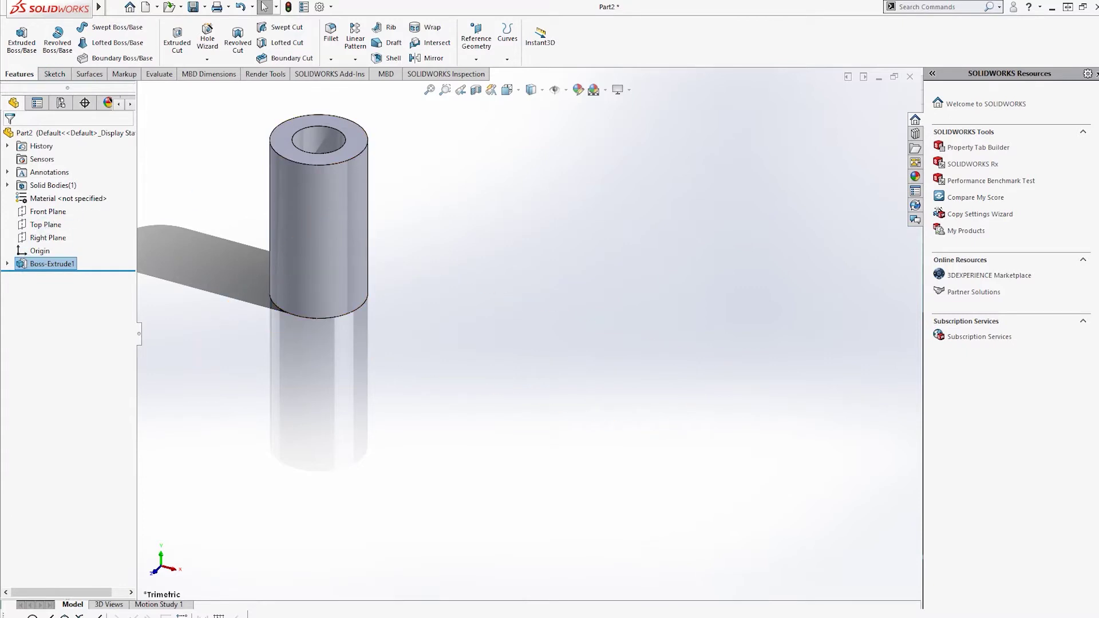
pyautogui.click(22, 39)
# Step: Try extruding Sketch1 from under Boss-Extrude1, then cancel that extrusion
pyautogui.click(140, 90)
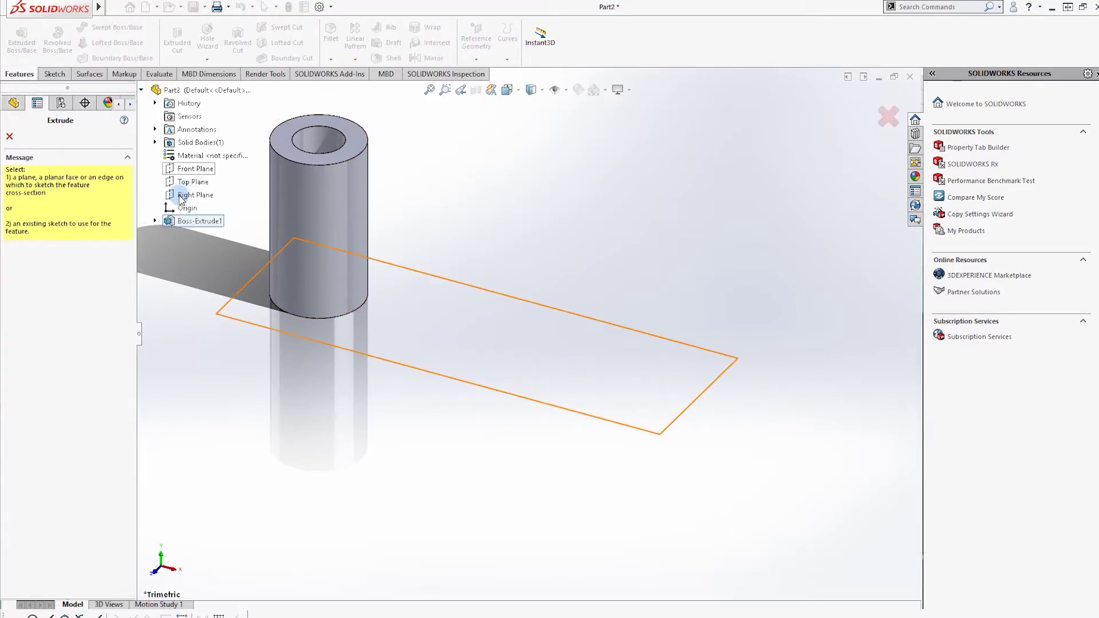
pyautogui.click(154, 221)
pyautogui.click(200, 235)
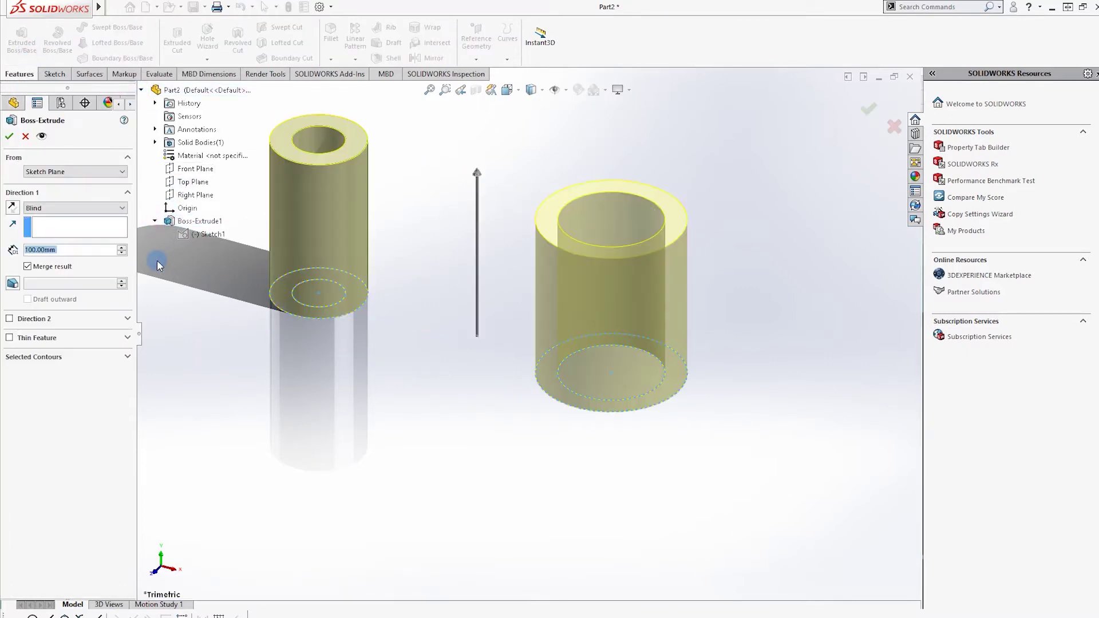
pyautogui.click(25, 137)
pyautogui.rightClick(558, 356)
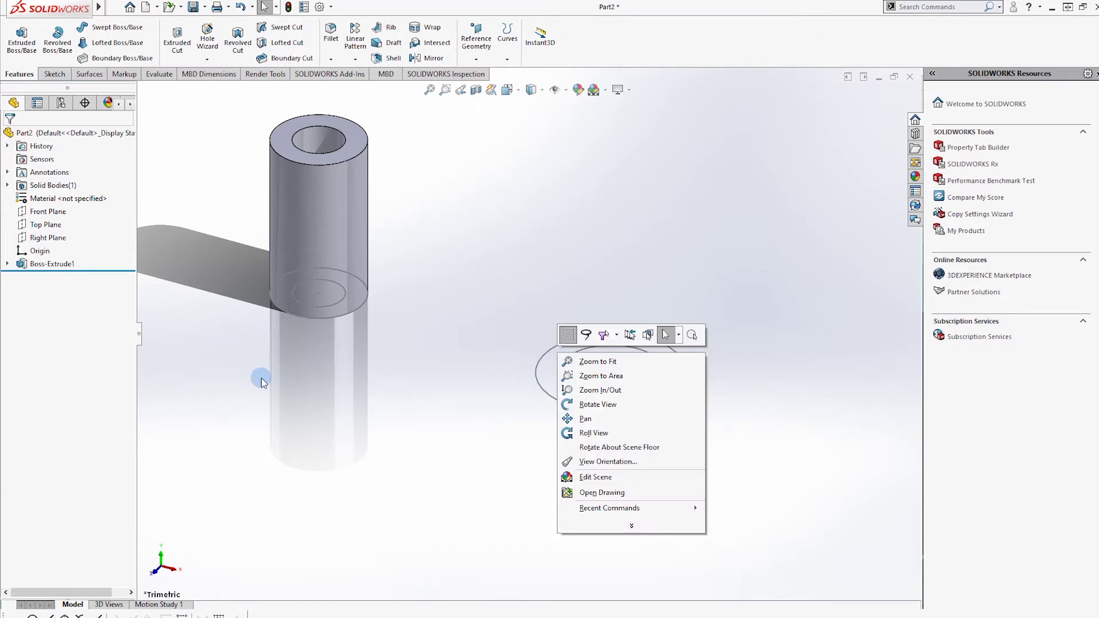
# Step: Edit Sketch1 under Boss-Extrude1 to show its circles, then exit the sketch
pyautogui.click(52, 75)
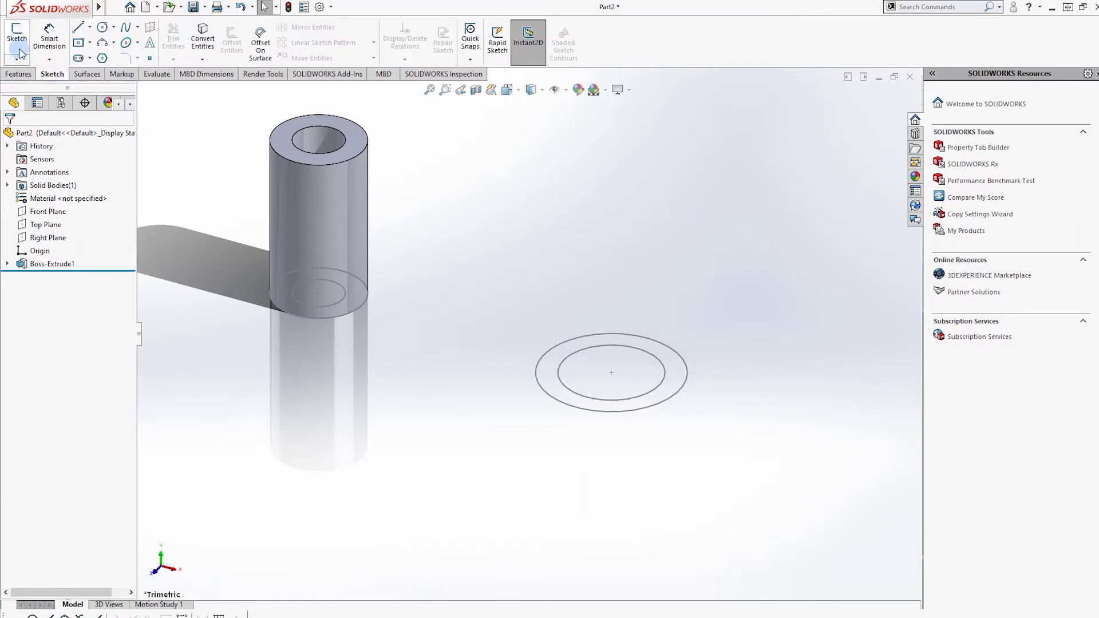
pyautogui.click(46, 224)
pyautogui.click(11, 264)
pyautogui.click(60, 276)
pyautogui.click(202, 40)
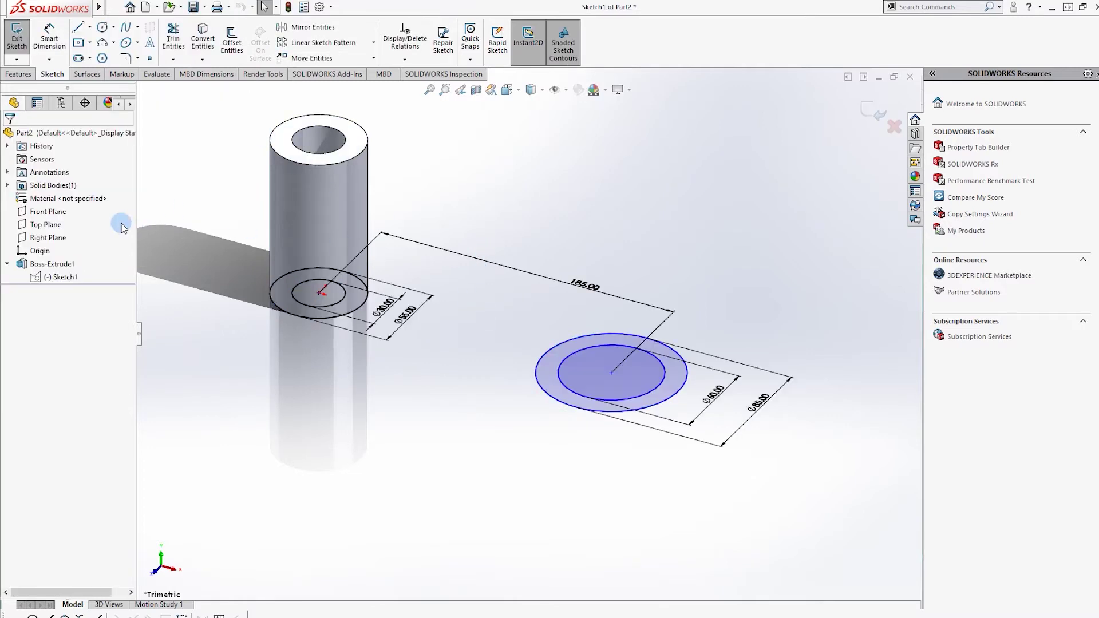
pyautogui.click(26, 76)
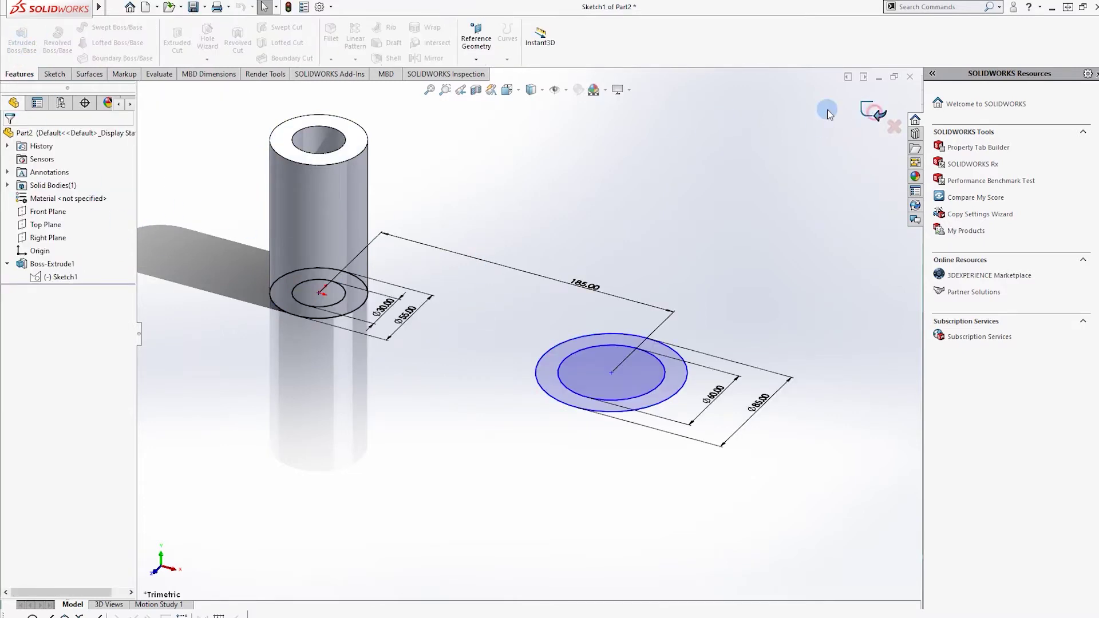
pyautogui.click(875, 116)
# Step: Start another extrusion, dismiss it, and begin a new sketch instead
pyautogui.click(22, 40)
pyautogui.click(145, 90)
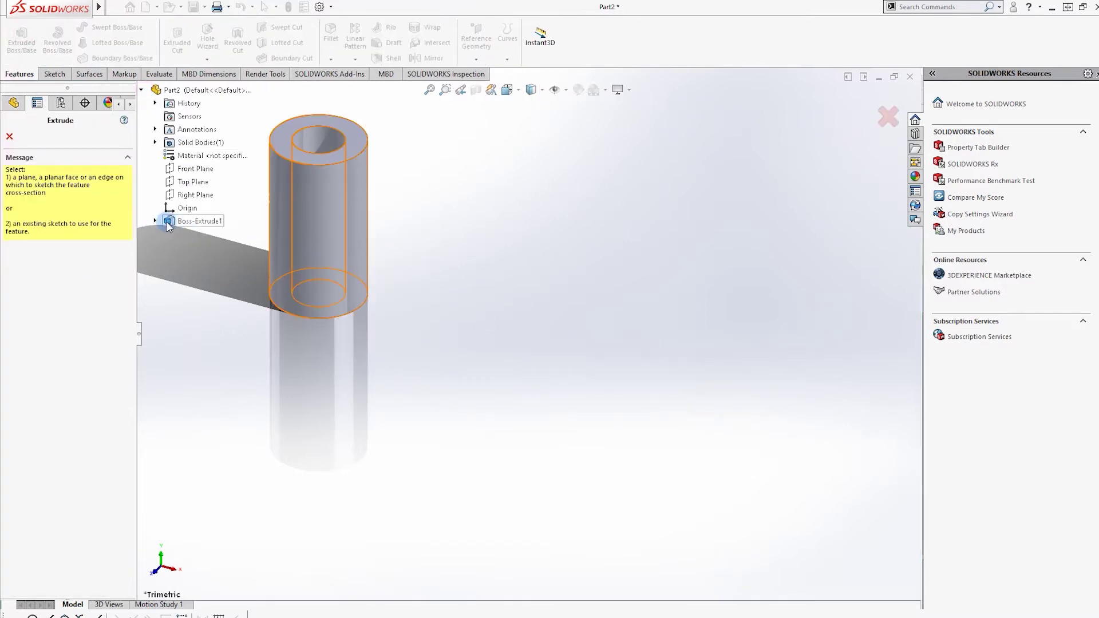
pyautogui.press('Escape')
pyautogui.click(50, 81)
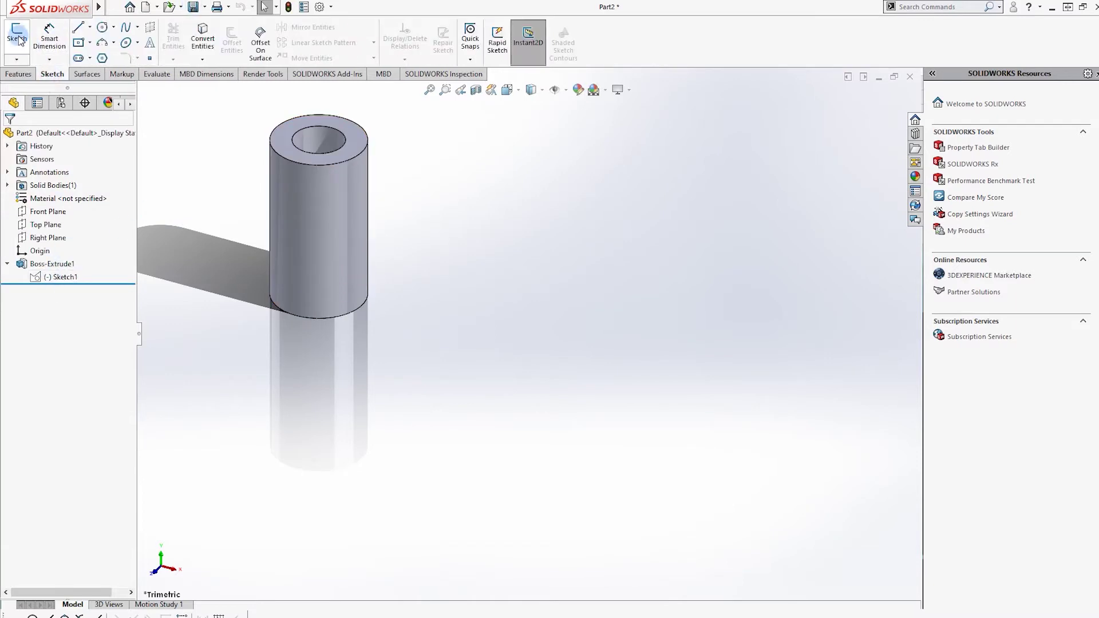
# Step: Sketch on the Top Plane and convert Sketch1's circles into the new sketch
pyautogui.click(49, 225)
pyautogui.rightClick(49, 225)
pyautogui.click(59, 208)
pyautogui.click(35, 277)
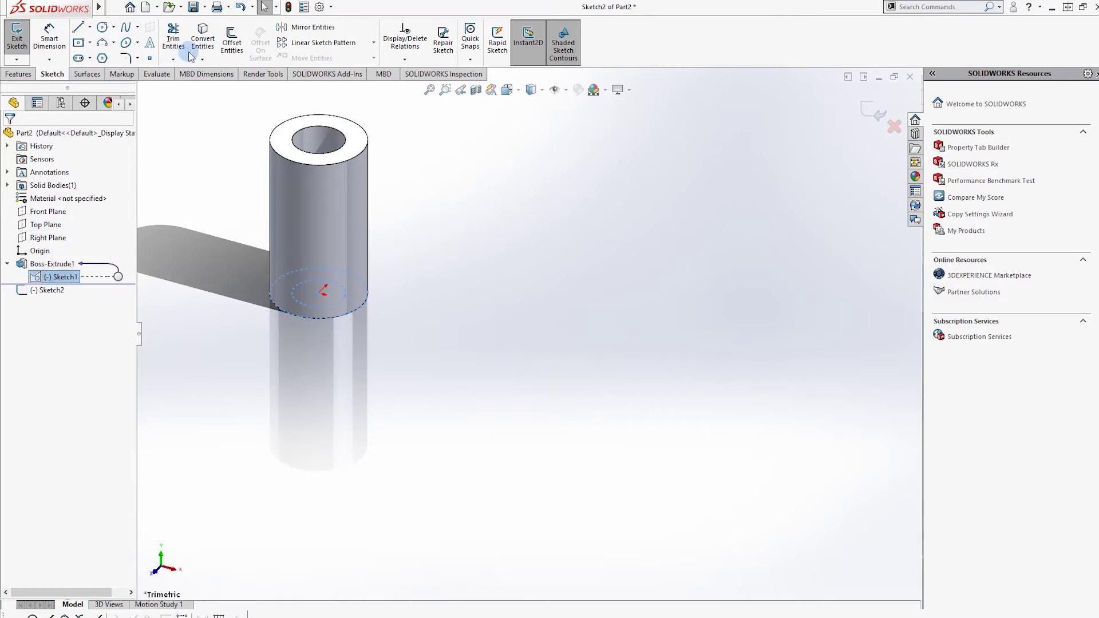
pyautogui.click(202, 40)
# Step: Extrude the ring contours, trying Offset From Surface before returning to Blind end condition
pyautogui.click(20, 74)
pyautogui.click(22, 40)
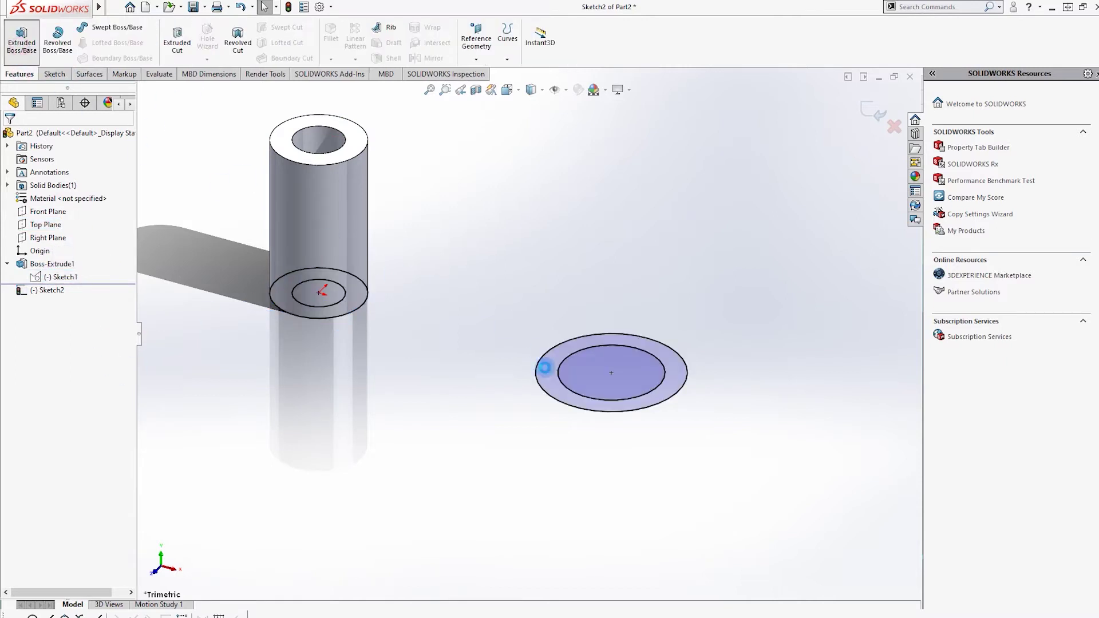
pyautogui.click(549, 375)
pyautogui.click(583, 383)
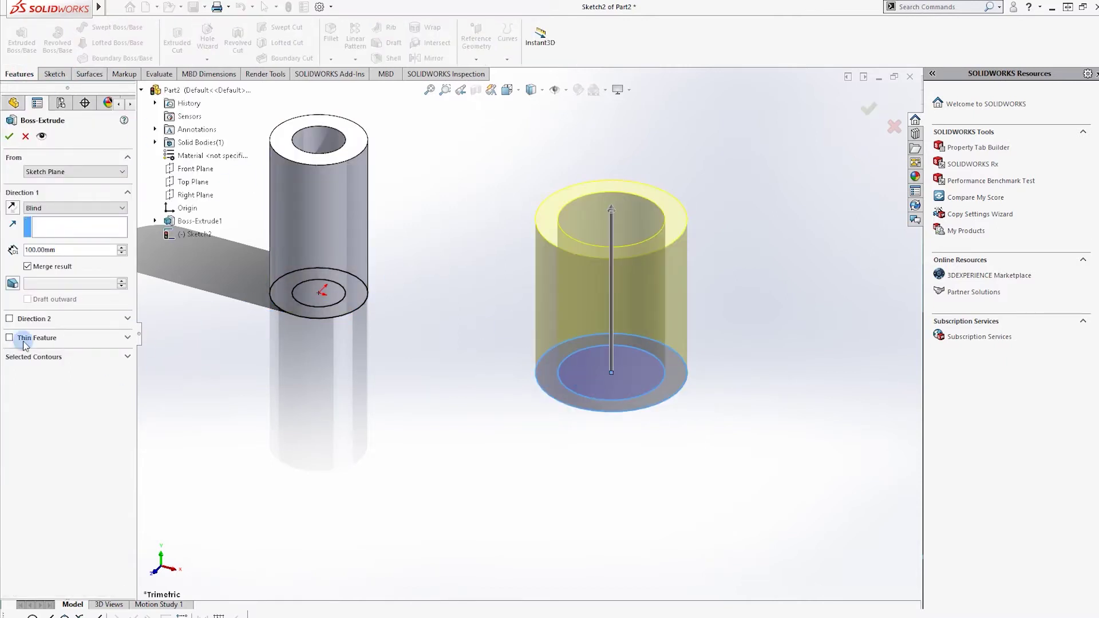
pyautogui.click(31, 209)
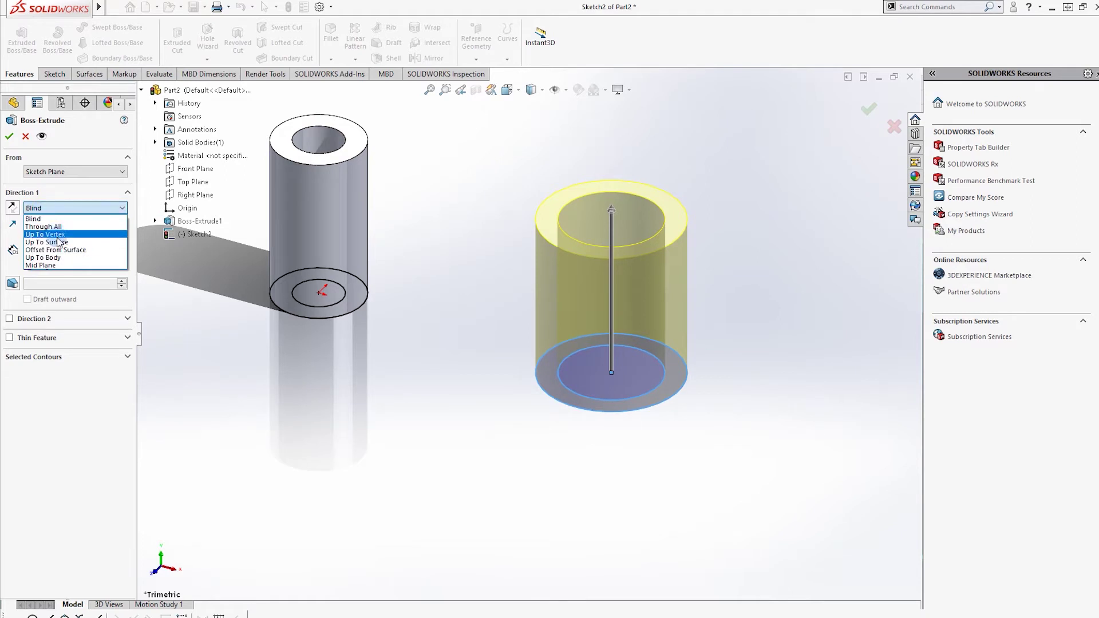
pyautogui.click(59, 252)
pyautogui.click(61, 209)
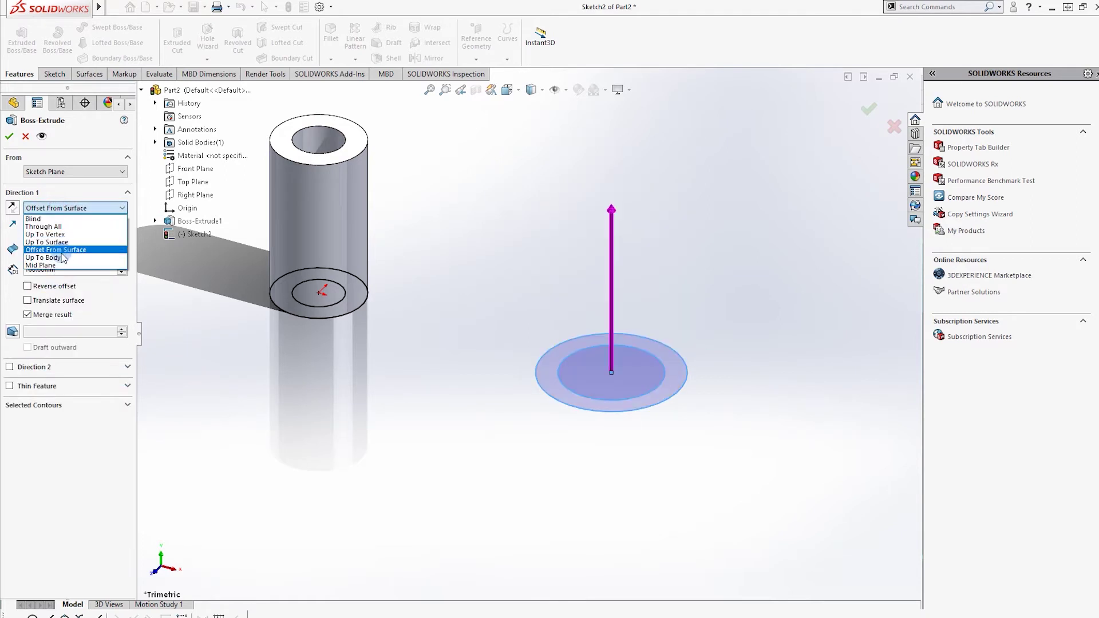
pyautogui.click(59, 219)
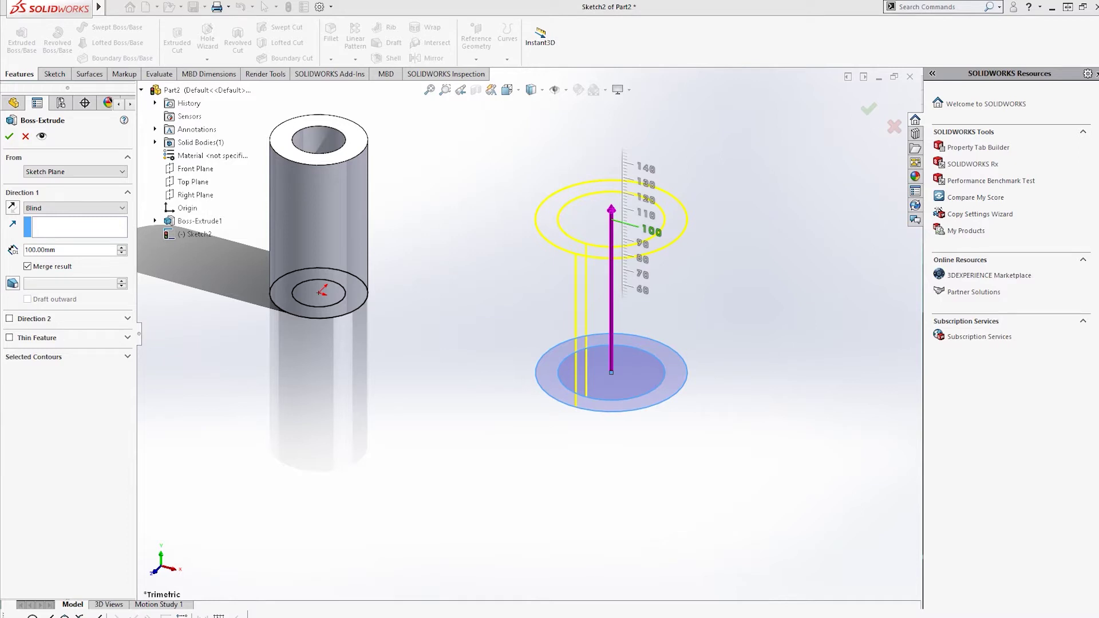
# Step: Start the extrusion at an upward offset from the sketch plane, changing 75 to 60 mm
pyautogui.click(69, 171)
pyautogui.click(45, 207)
pyautogui.click(39, 250)
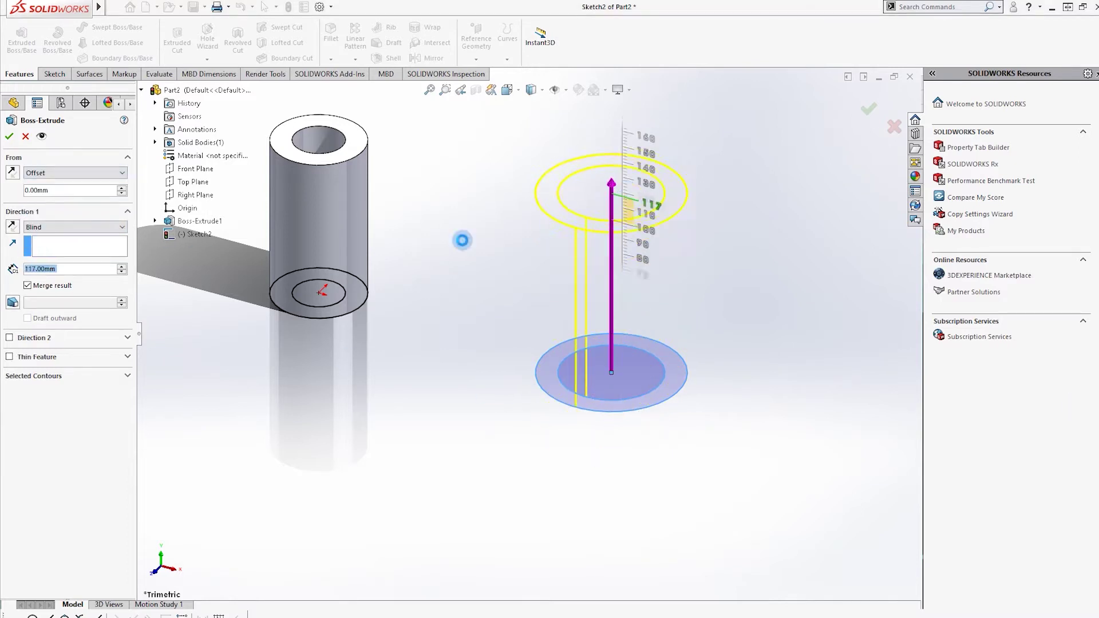
pyautogui.click(75, 190)
pyautogui.write('75')
pyautogui.press('Return')
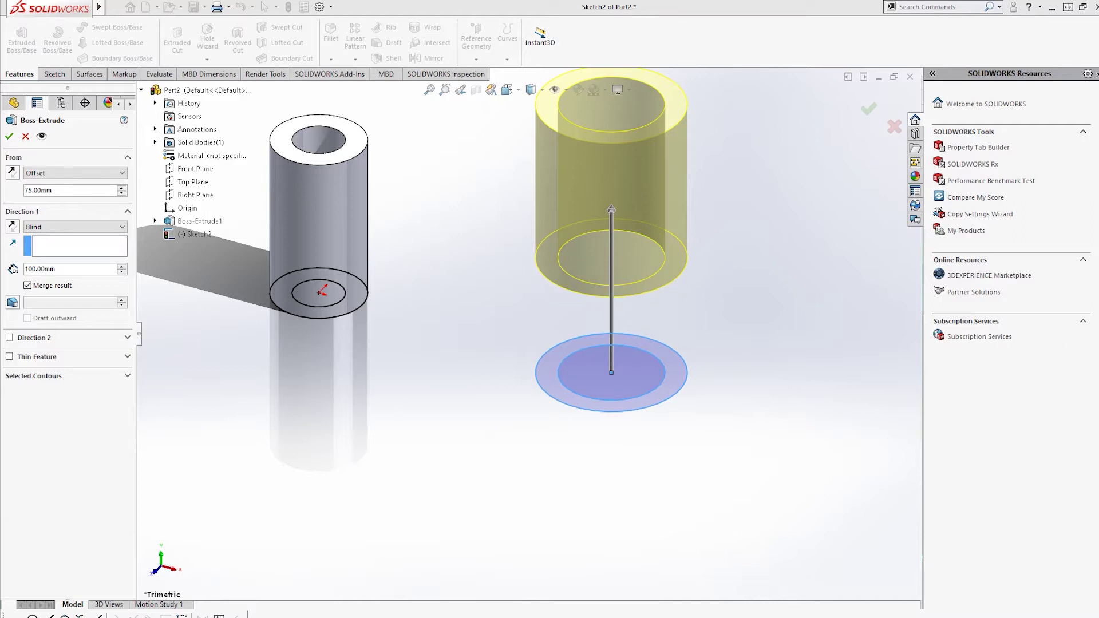
pyautogui.click(65, 185)
pyautogui.click(101, 128)
pyautogui.write('0')
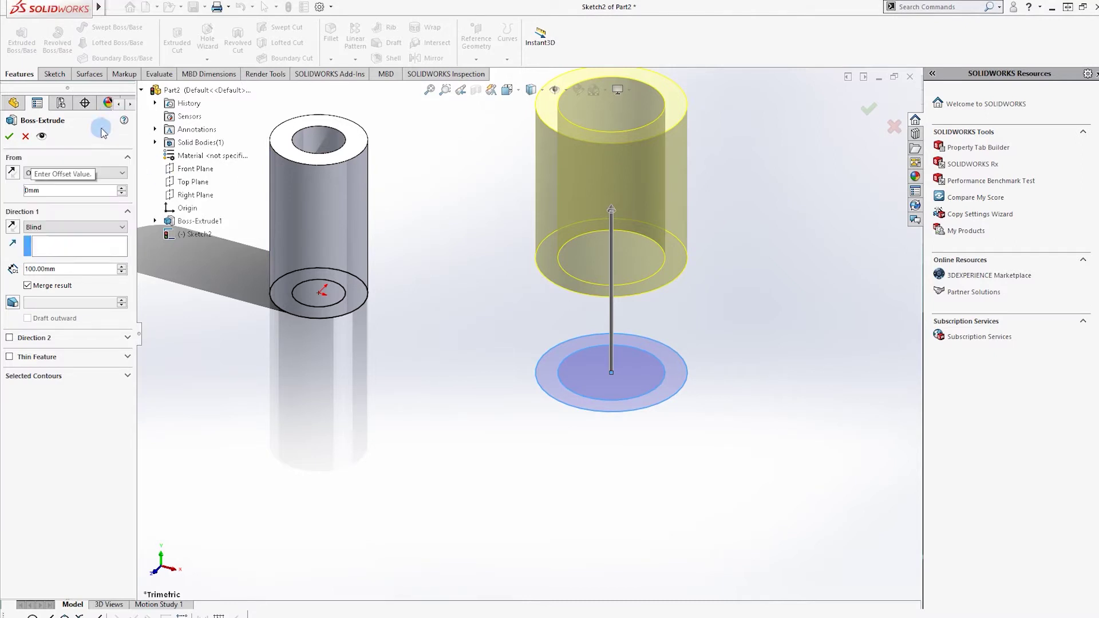
pyautogui.write('60')
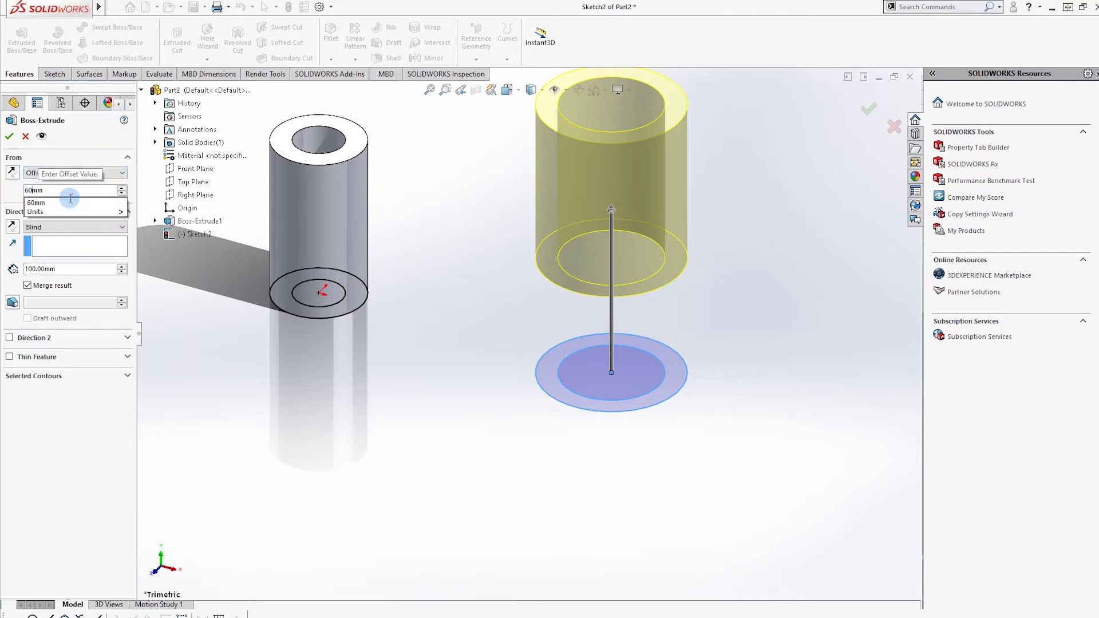
pyautogui.click(38, 206)
pyautogui.click(47, 247)
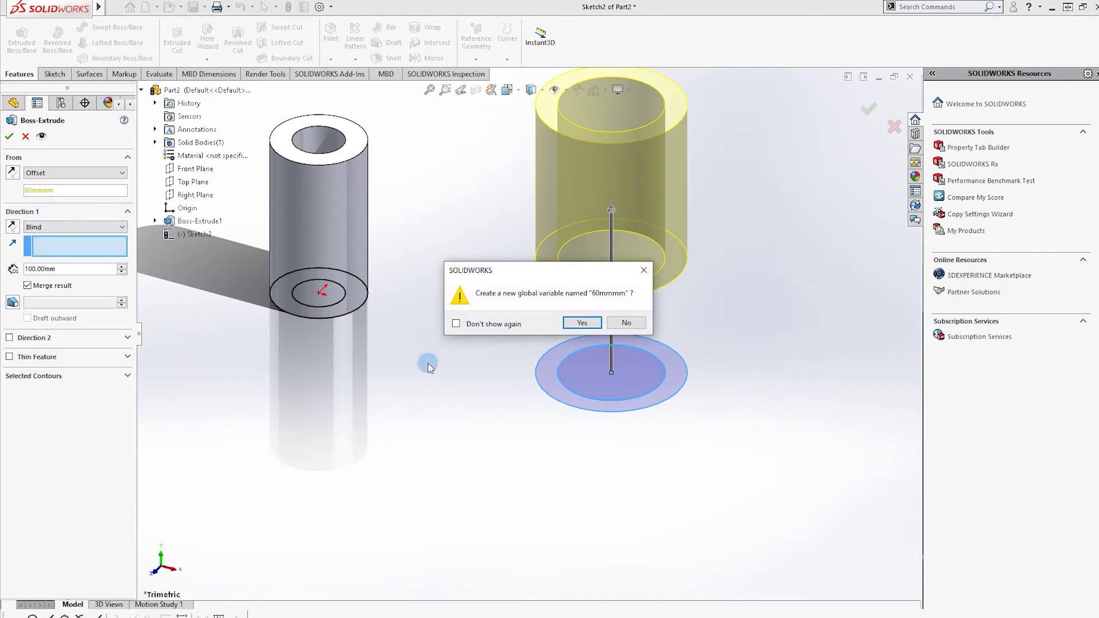
pyautogui.click(644, 272)
# Step: Set Blind depth 115 mm, correct the start offset to 60mm, and finish the boss
pyautogui.doubleClick(66, 273)
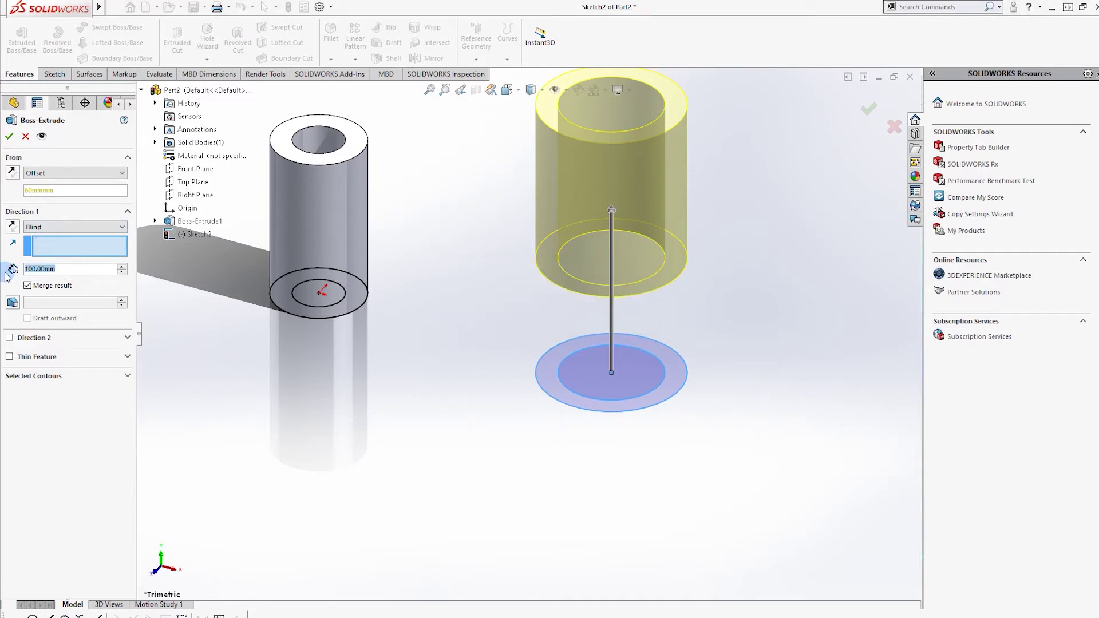
pyautogui.write('115')
pyautogui.press('Return')
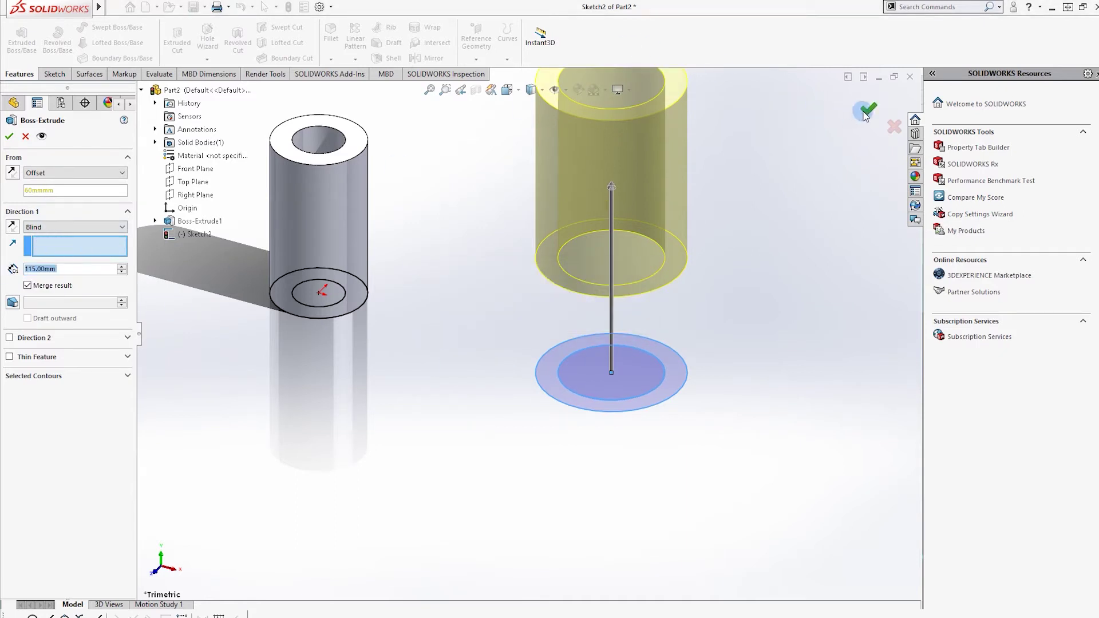
pyautogui.click(867, 110)
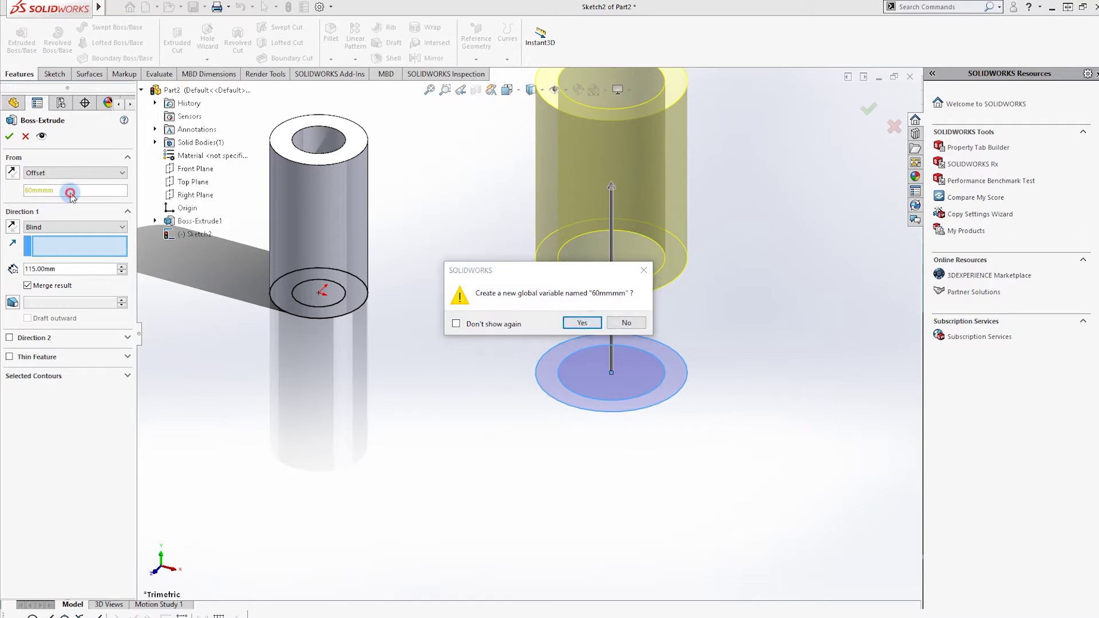
pyautogui.click(627, 323)
pyautogui.doubleClick(77, 190)
pyautogui.write('60mm')
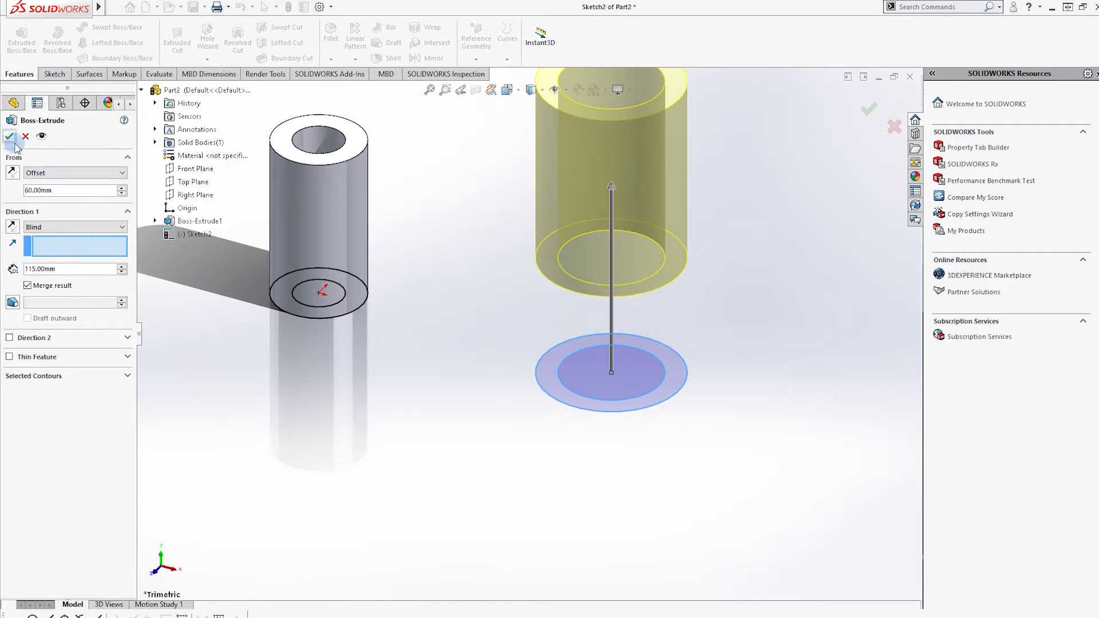
pyautogui.click(8, 137)
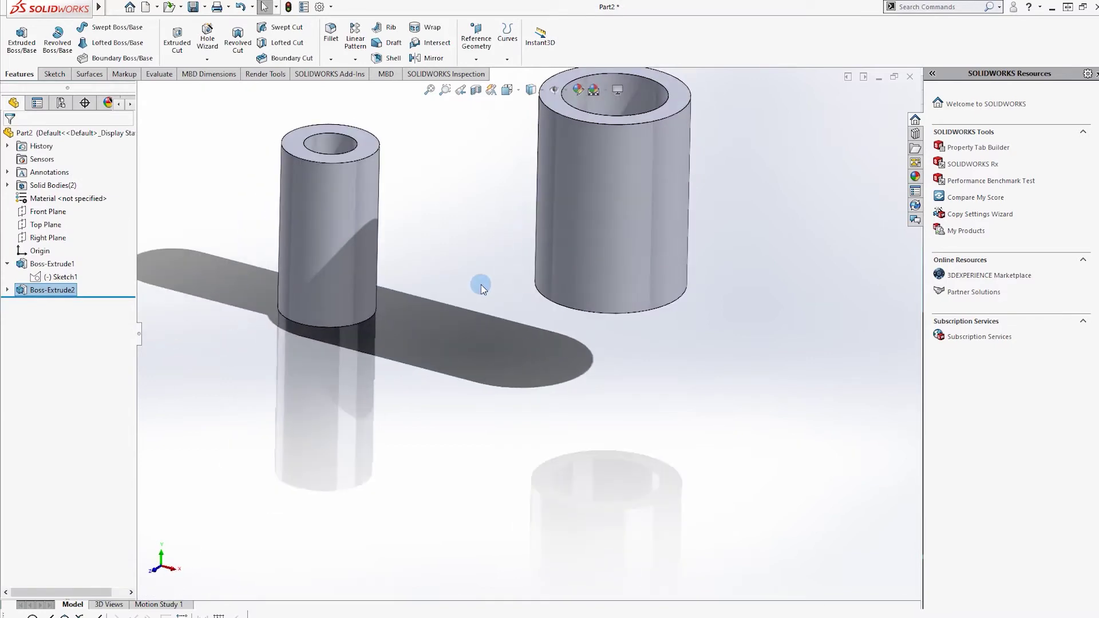
# Step: On the Front Plane, draw a line and two tangent arcs linking the tubes, with vertical end line
pyautogui.rightClick(48, 212)
pyautogui.press('Escape')
pyautogui.press('l')
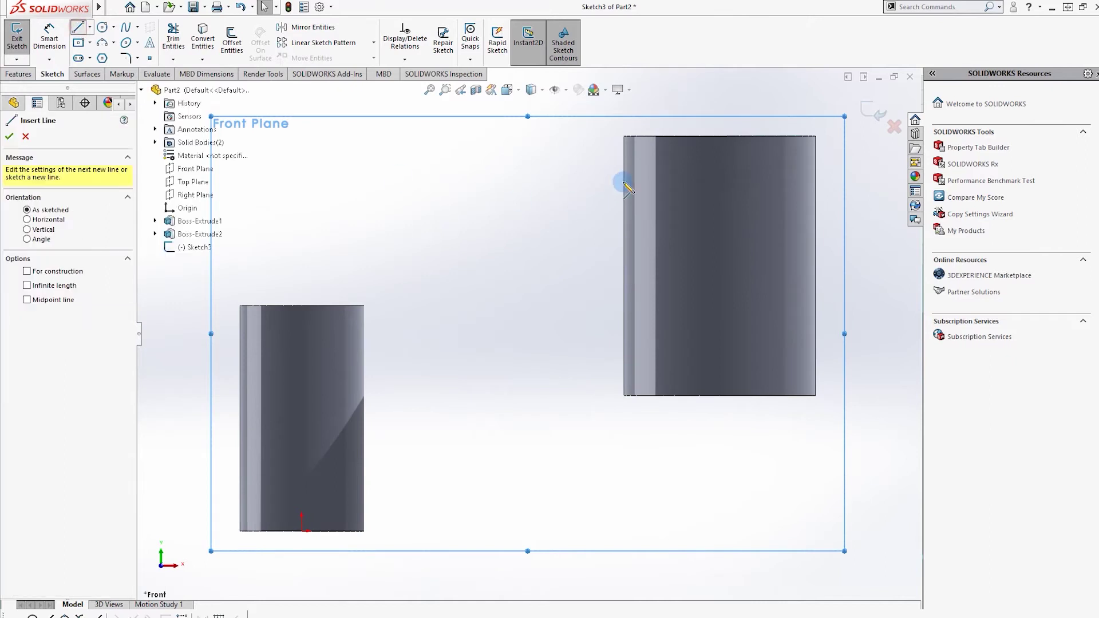
pyautogui.click(624, 136)
pyautogui.click(624, 181)
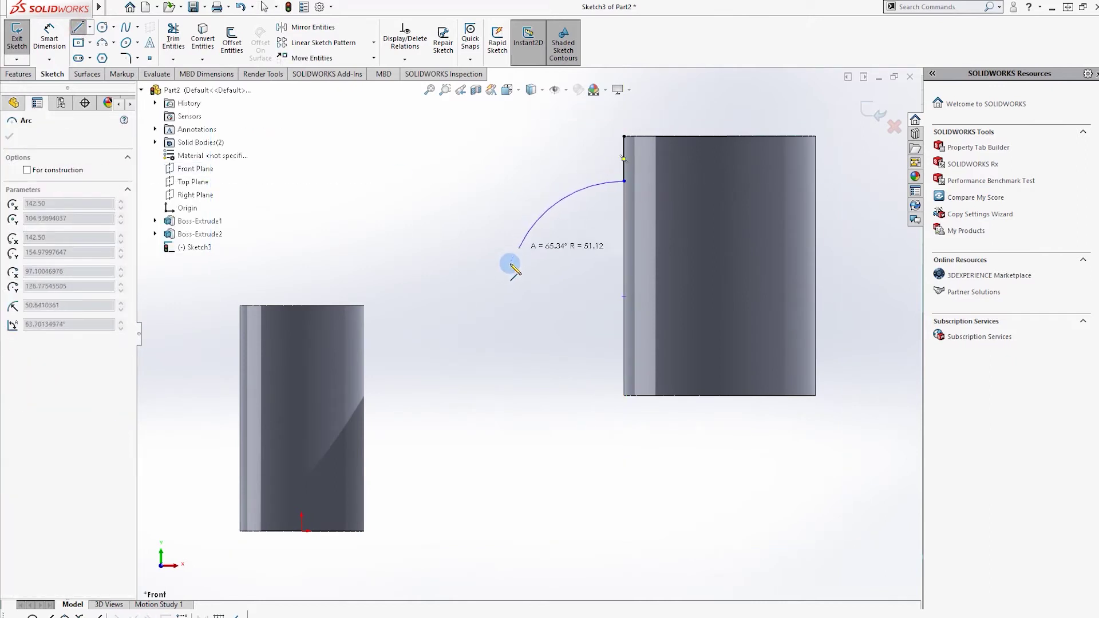
pyautogui.click(479, 286)
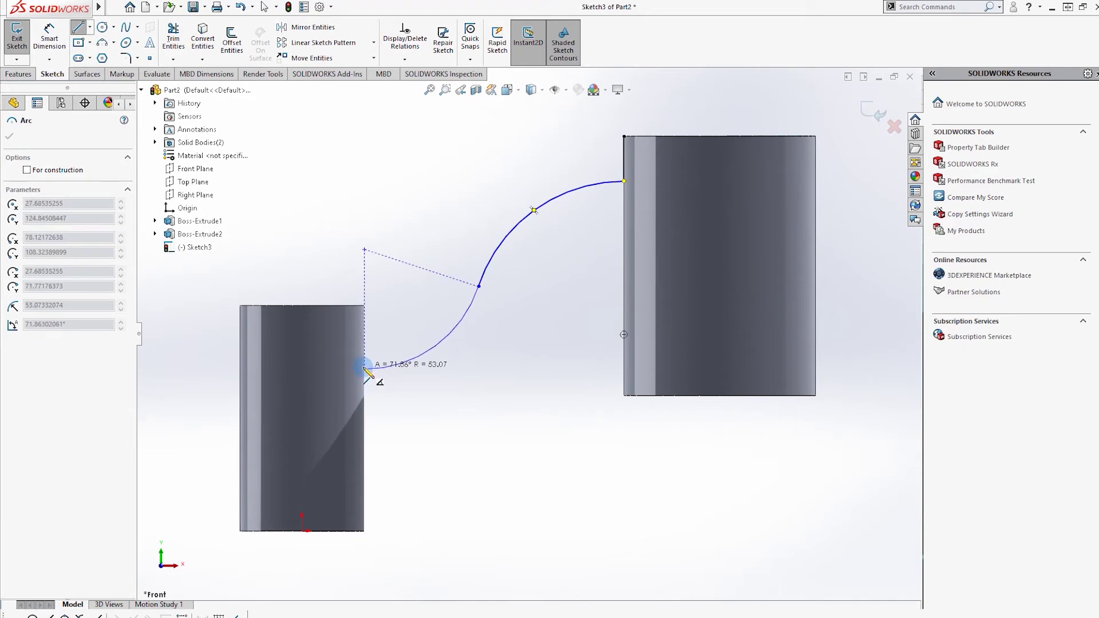
pyautogui.click(364, 369)
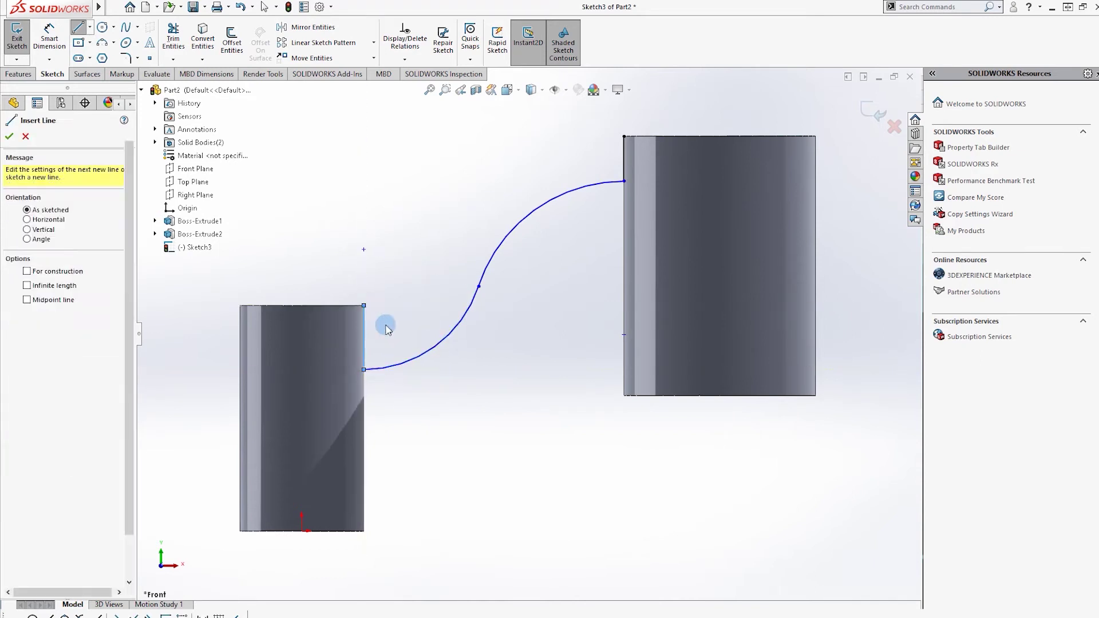
pyautogui.press('Escape')
pyautogui.click(365, 329)
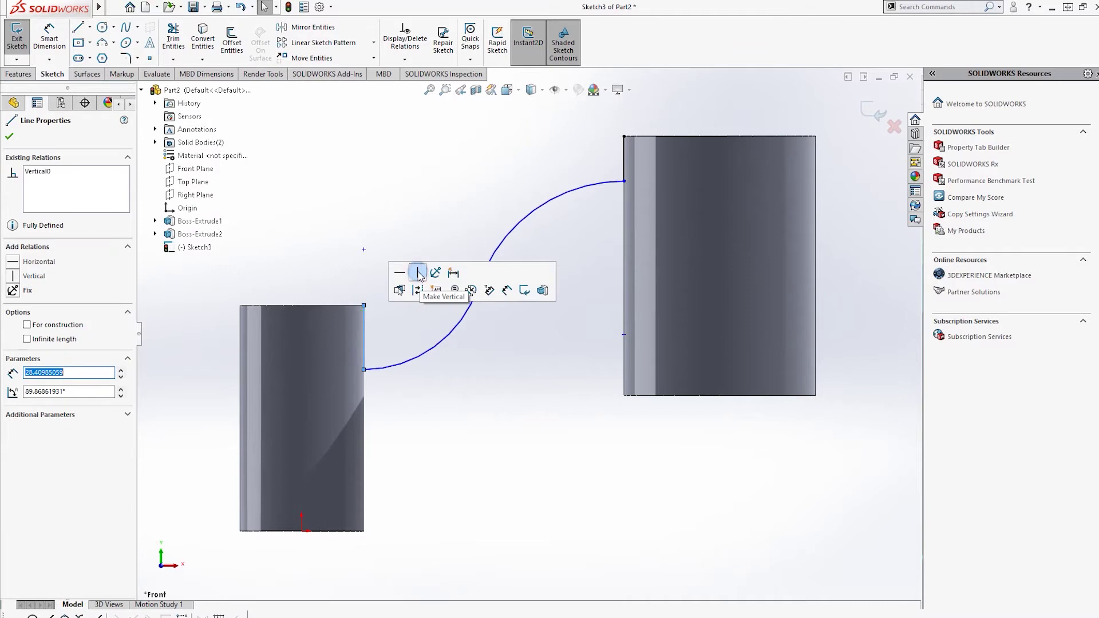
pyautogui.click(400, 326)
# Step: Dimension the upper arc to R75 and the lower arc to R35
pyautogui.press('d')
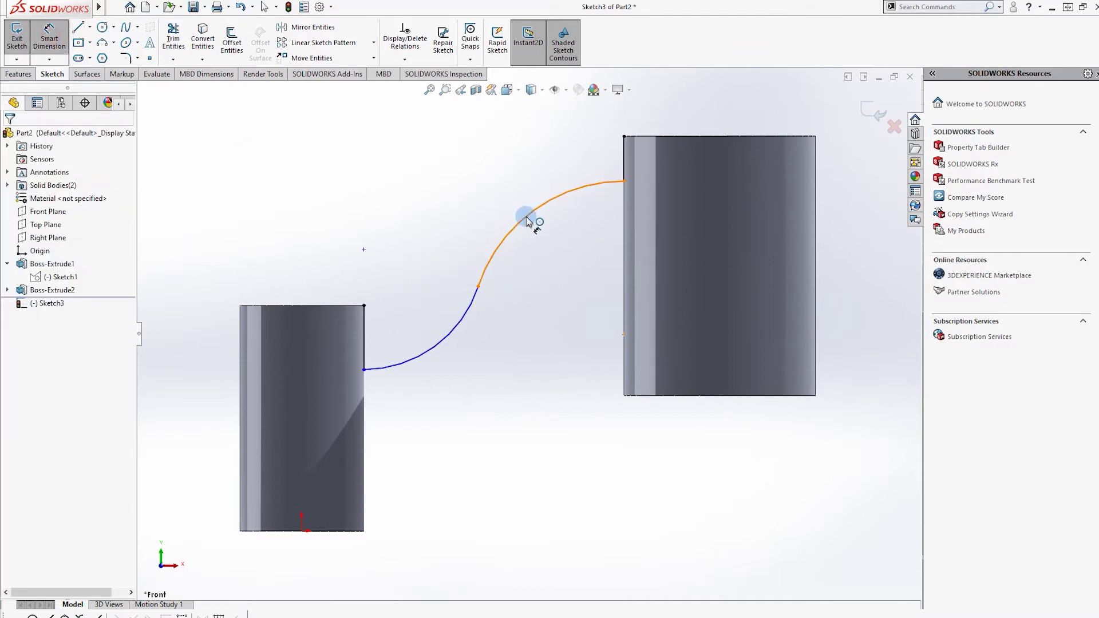
pyautogui.click(527, 217)
pyautogui.click(572, 254)
pyautogui.write('75')
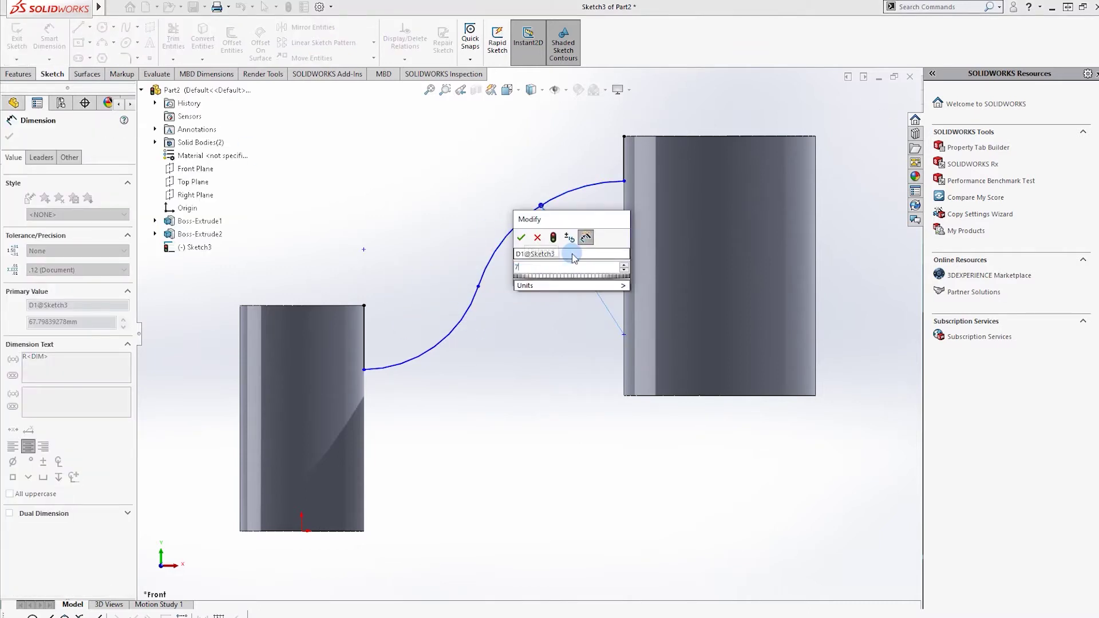
pyautogui.press('Return')
pyautogui.click(430, 338)
pyautogui.click(375, 229)
pyautogui.write('35')
pyautogui.press('Return')
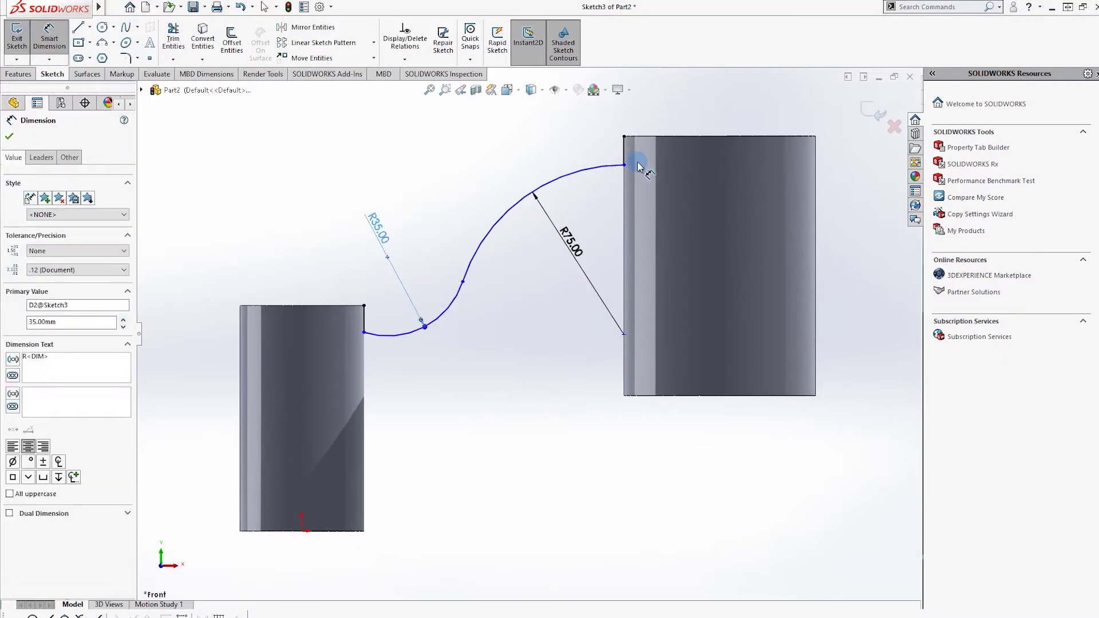
# Step: Place the curve's left endpoint 30 mm below the left tube's top corner
pyautogui.click(364, 333)
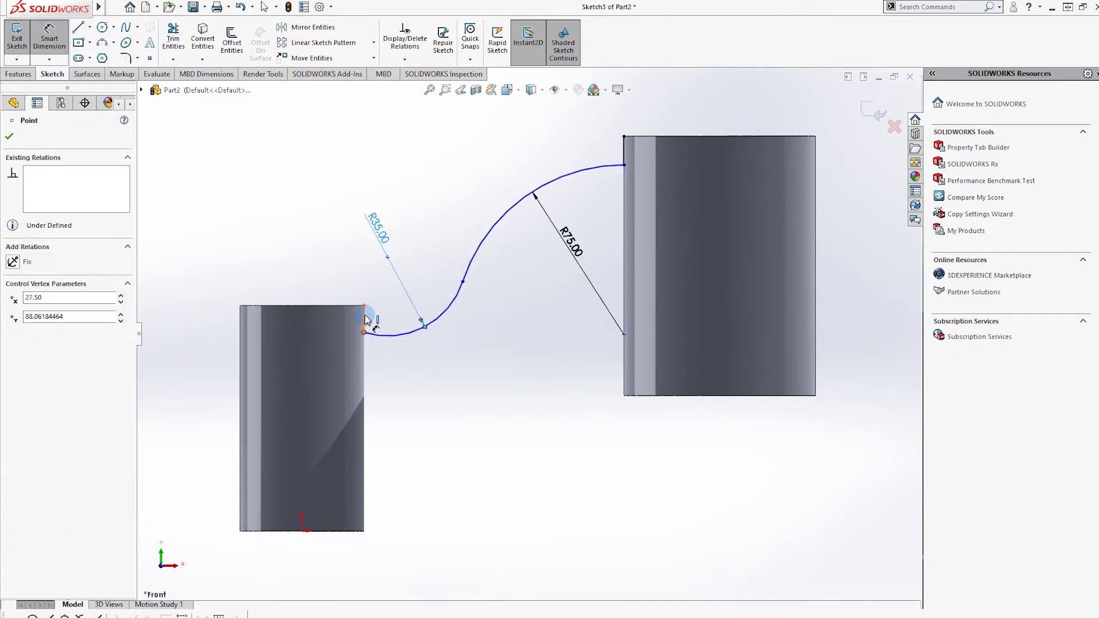
pyautogui.click(364, 306)
pyautogui.click(200, 289)
pyautogui.write('30')
pyautogui.press('Return')
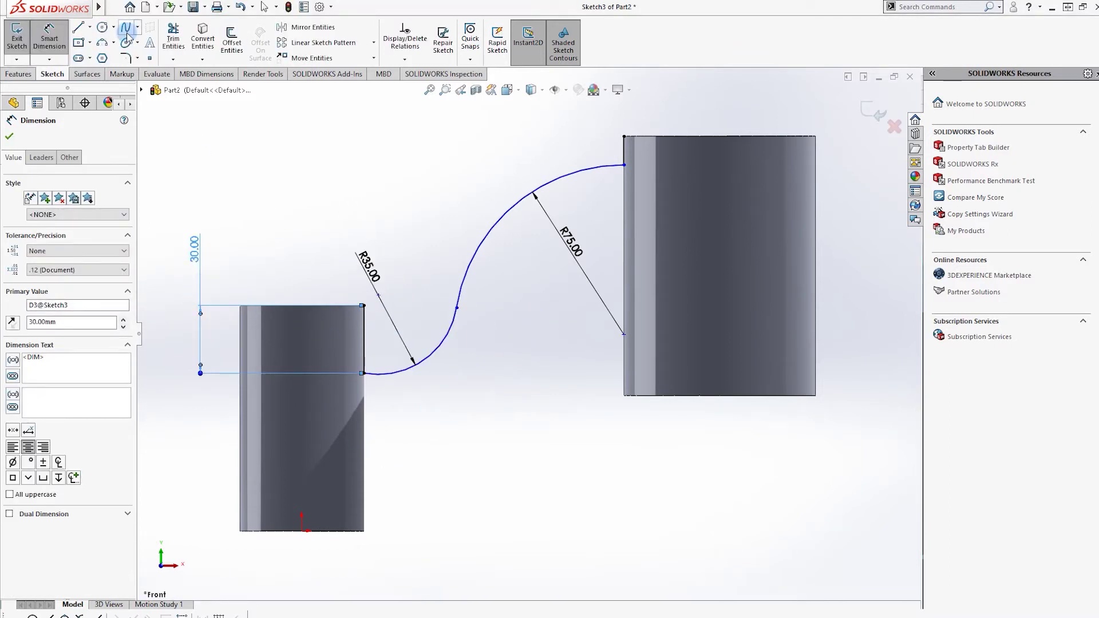
# Step: Draw the lower S-curve: a short line from the left boss, then two arcs to the right boss
pyautogui.press('l')
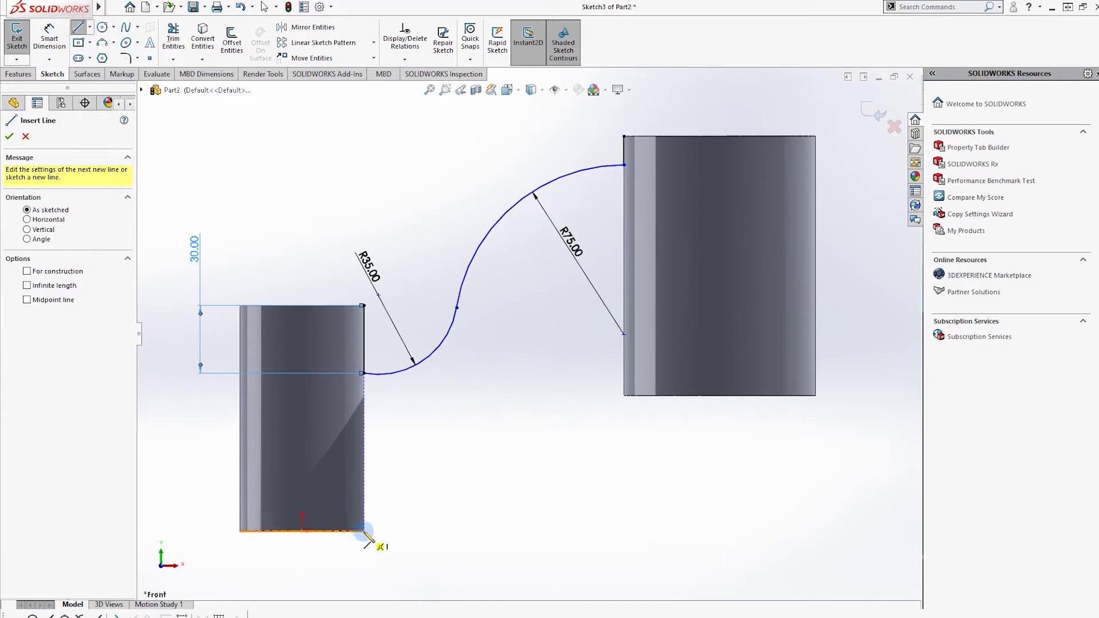
pyautogui.click(365, 531)
pyautogui.click(364, 484)
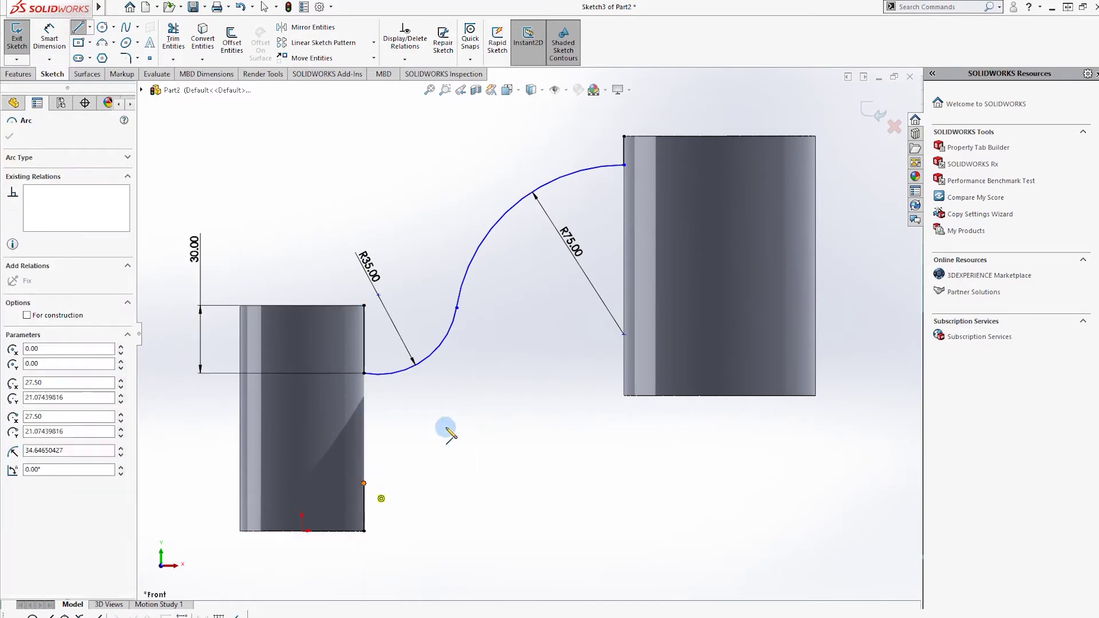
pyautogui.click(496, 401)
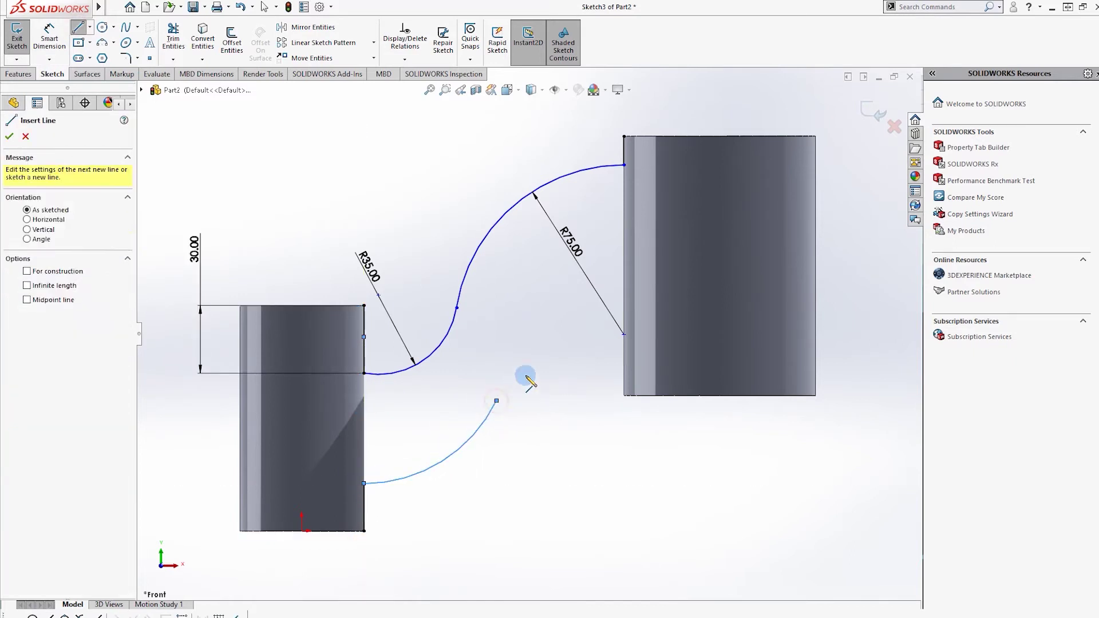
pyautogui.click(625, 323)
# Step: Dimension the lower arc's right end 50 mm vertically from the right boss's bottom corner
pyautogui.click(50, 35)
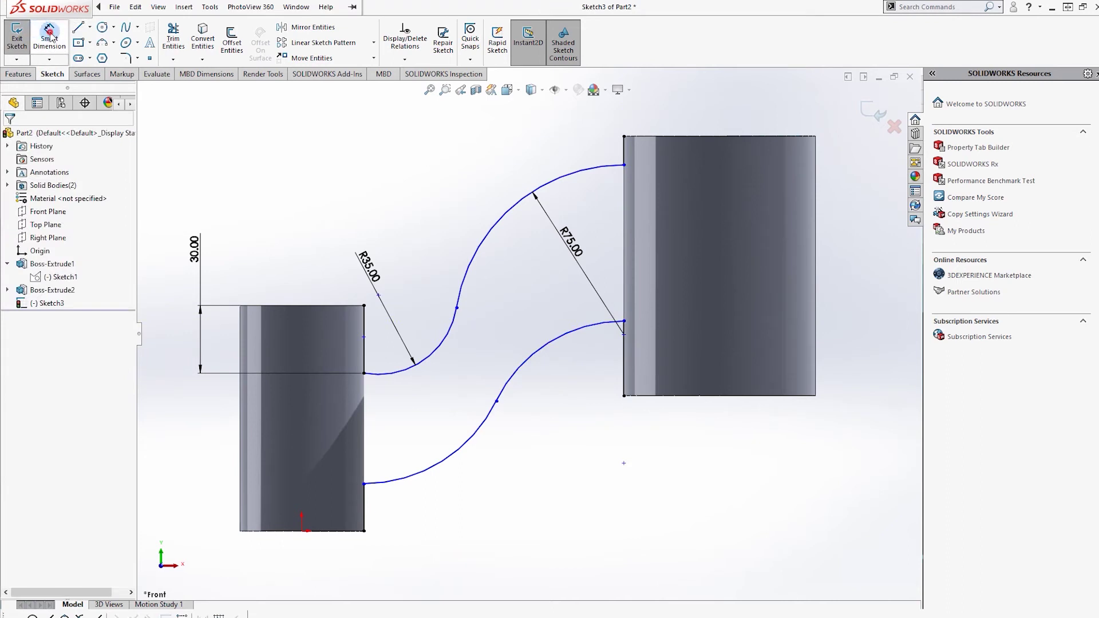
pyautogui.click(628, 349)
pyautogui.click(625, 395)
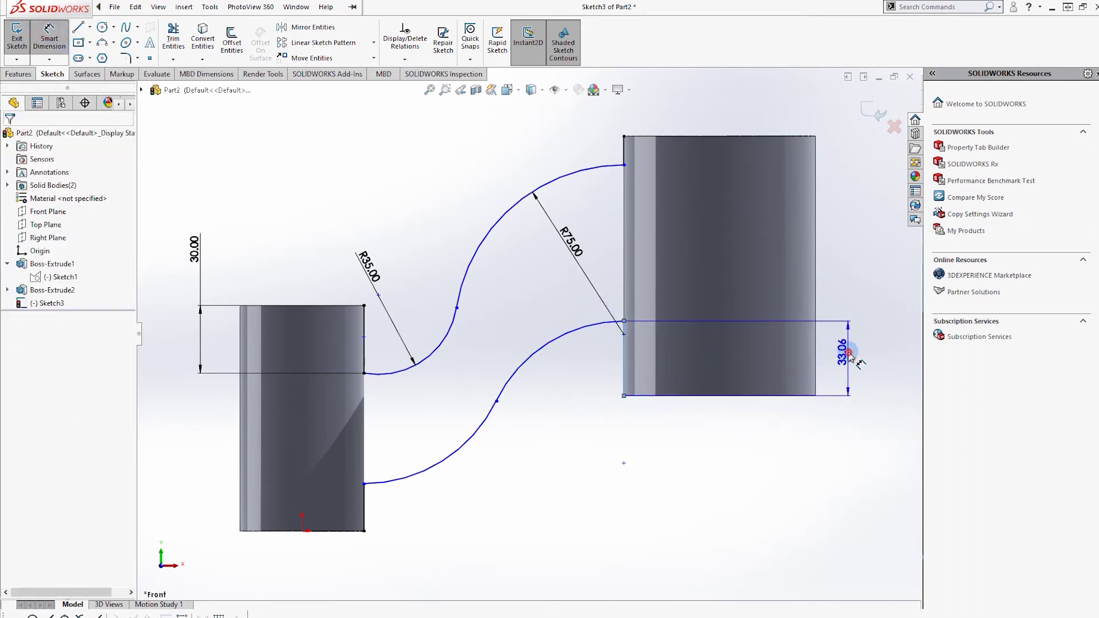
pyautogui.click(846, 344)
pyautogui.write('50')
pyautogui.press('Return')
pyautogui.press('Escape')
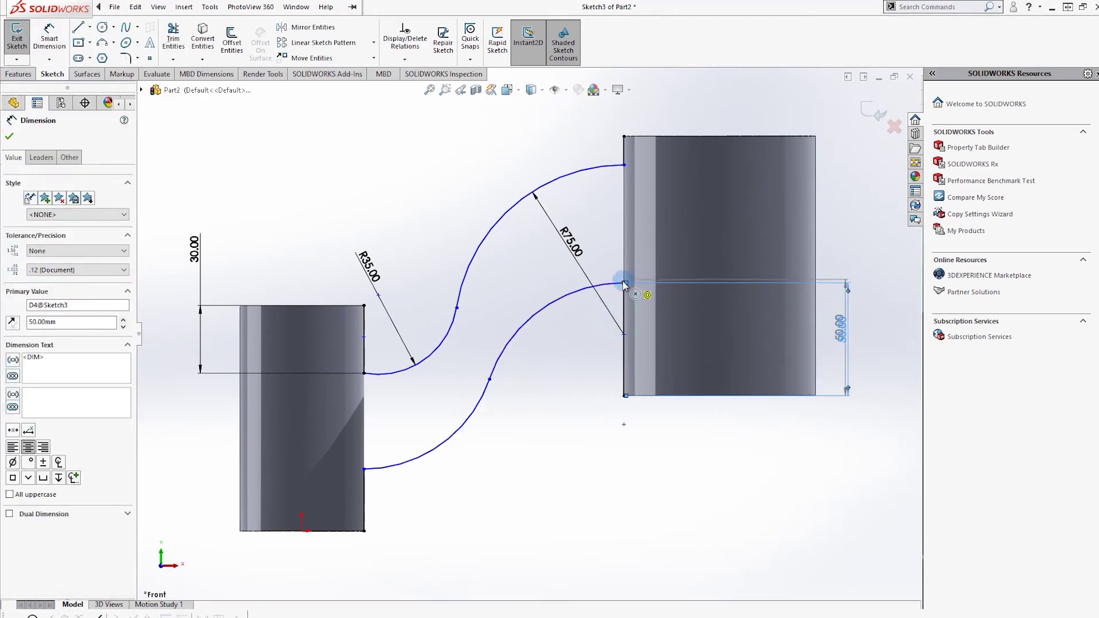
# Step: Add a 40 mm vertical spacing between the arc ends at the right boss
pyautogui.press('d')
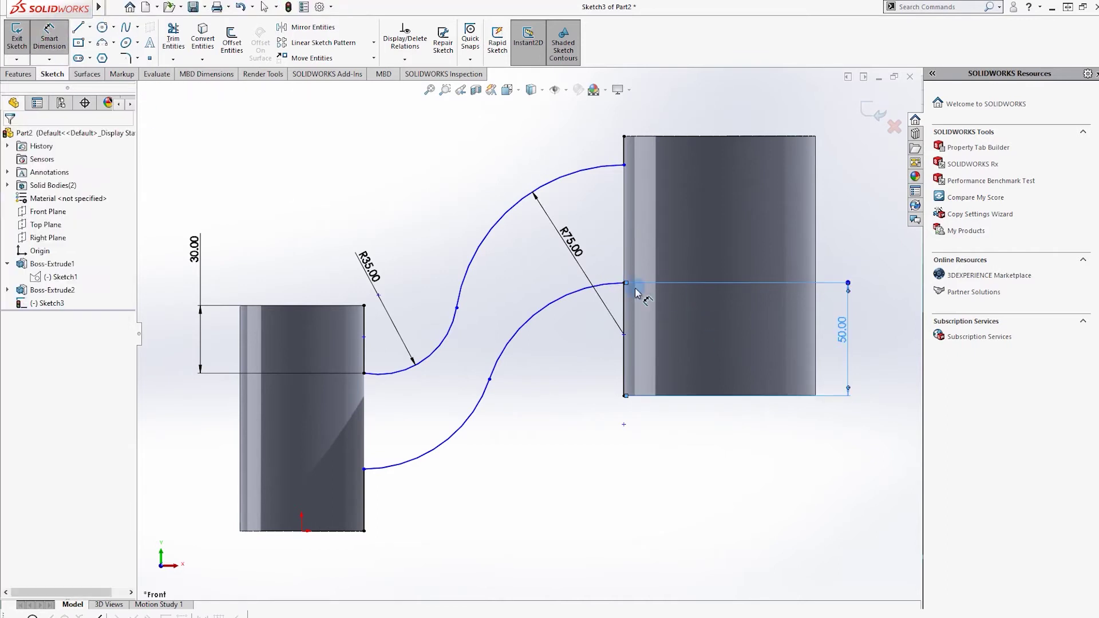
pyautogui.click(623, 283)
pyautogui.click(625, 165)
pyautogui.click(852, 209)
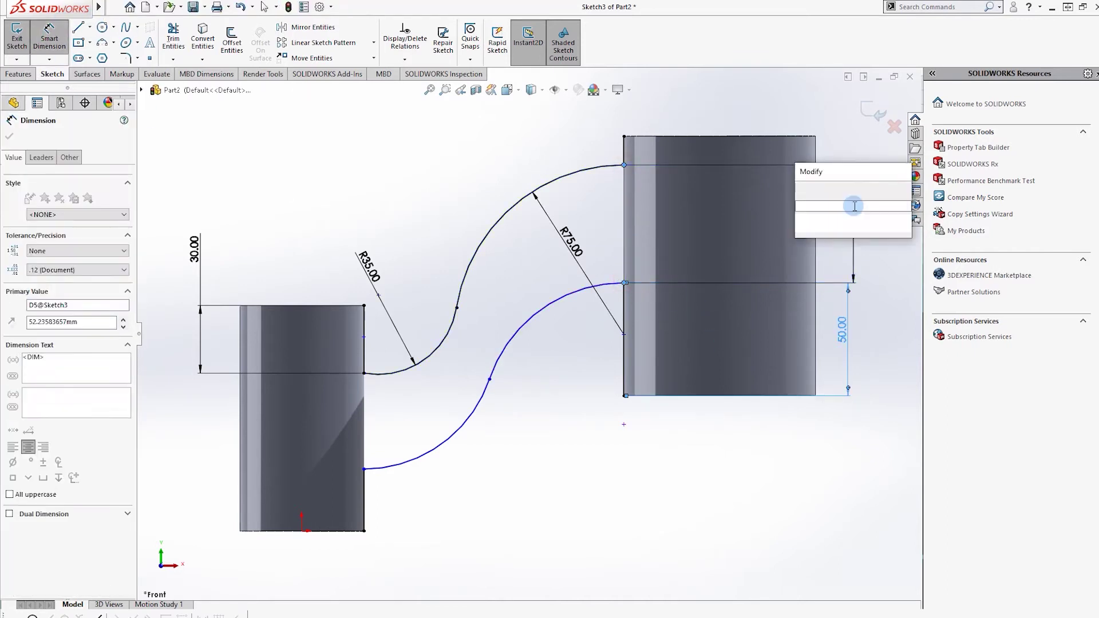
pyautogui.write('40')
pyautogui.press('Return')
pyautogui.click(535, 301)
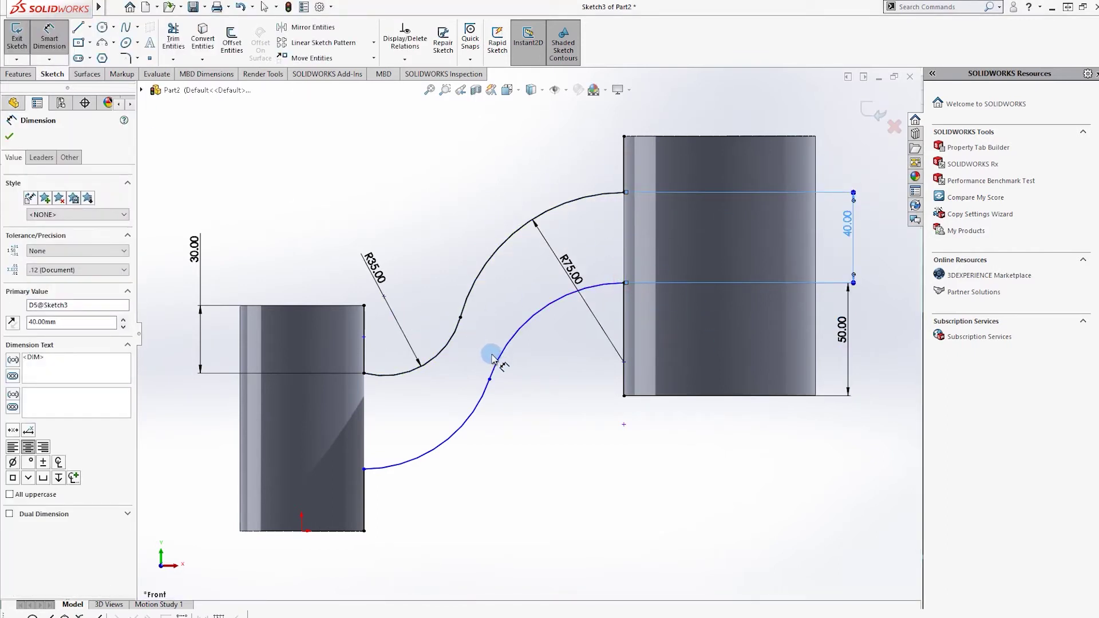
# Step: Give both lower arcs a radius of 75 mm
pyautogui.click(577, 384)
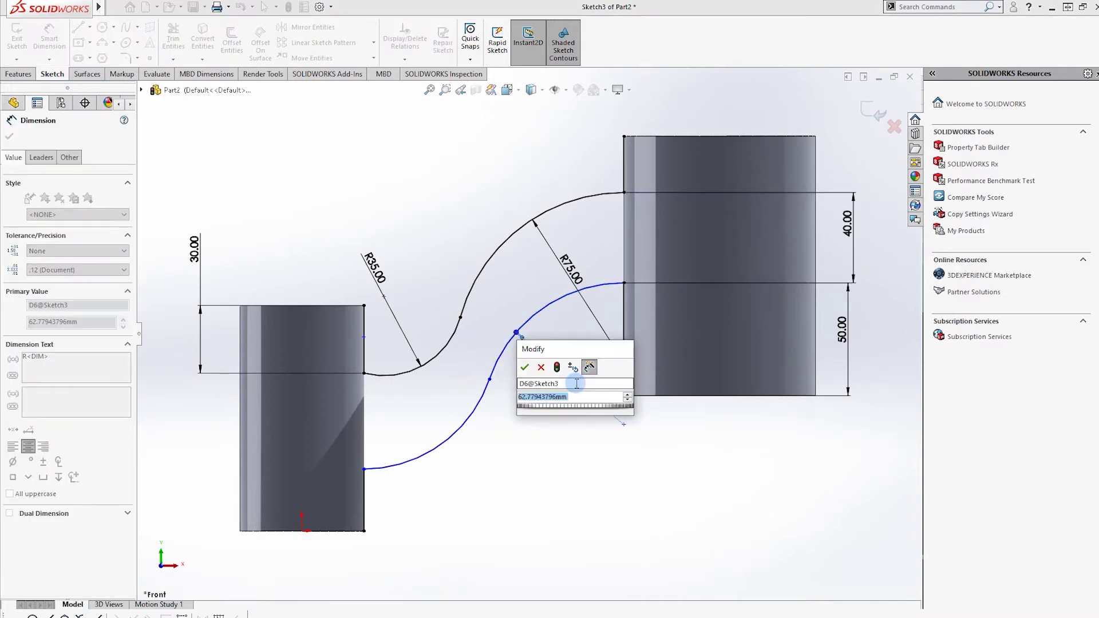
pyautogui.write('75')
pyautogui.press('Return')
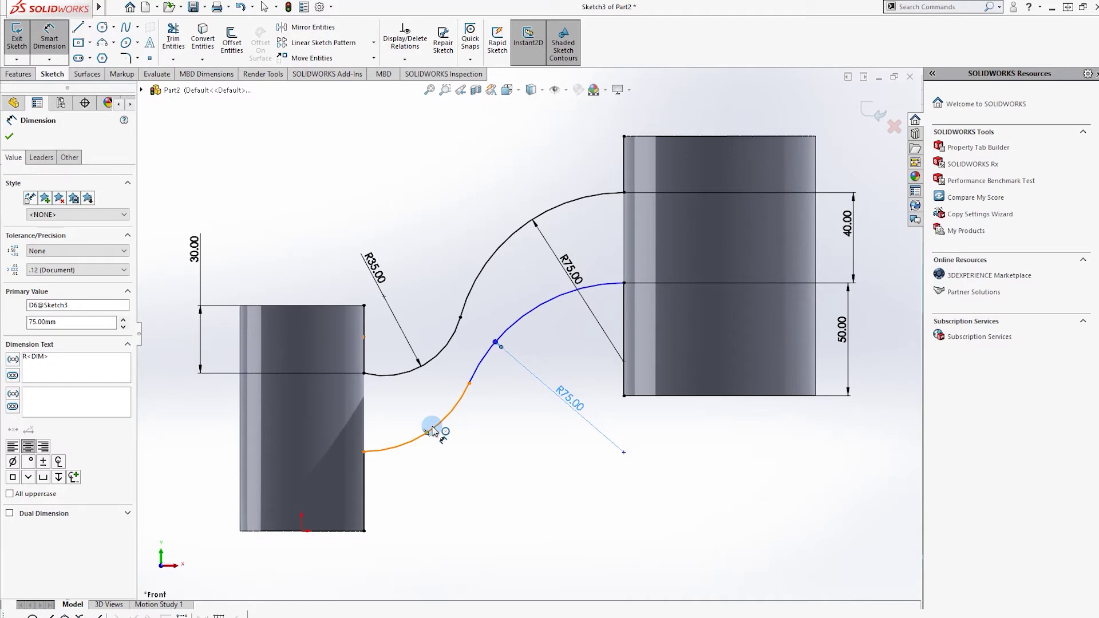
pyautogui.click(424, 435)
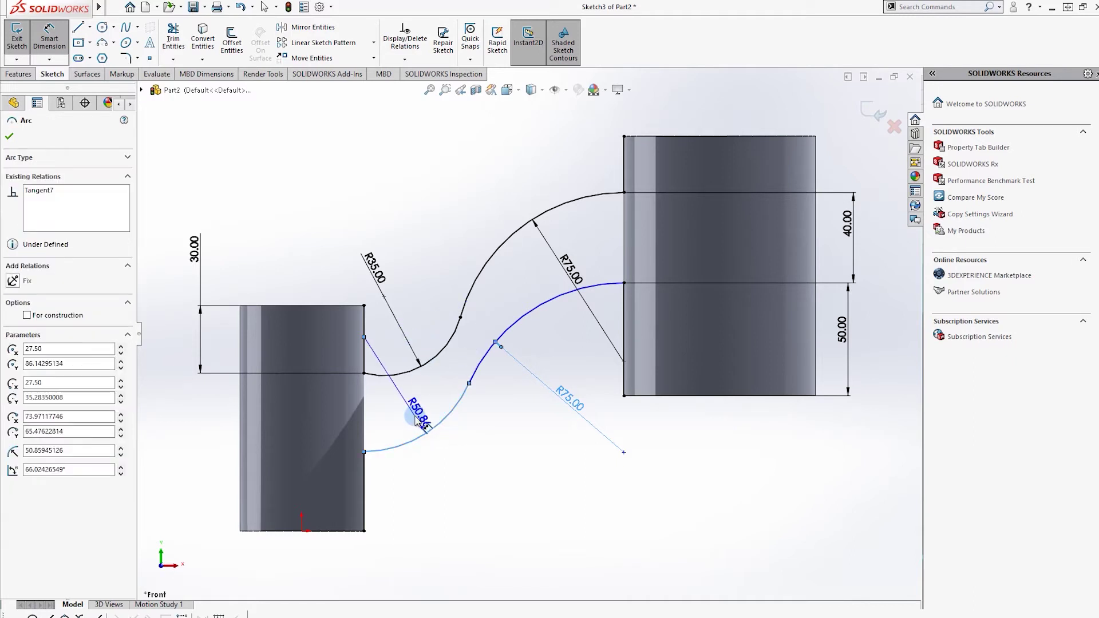
pyautogui.click(416, 420)
pyautogui.write('75')
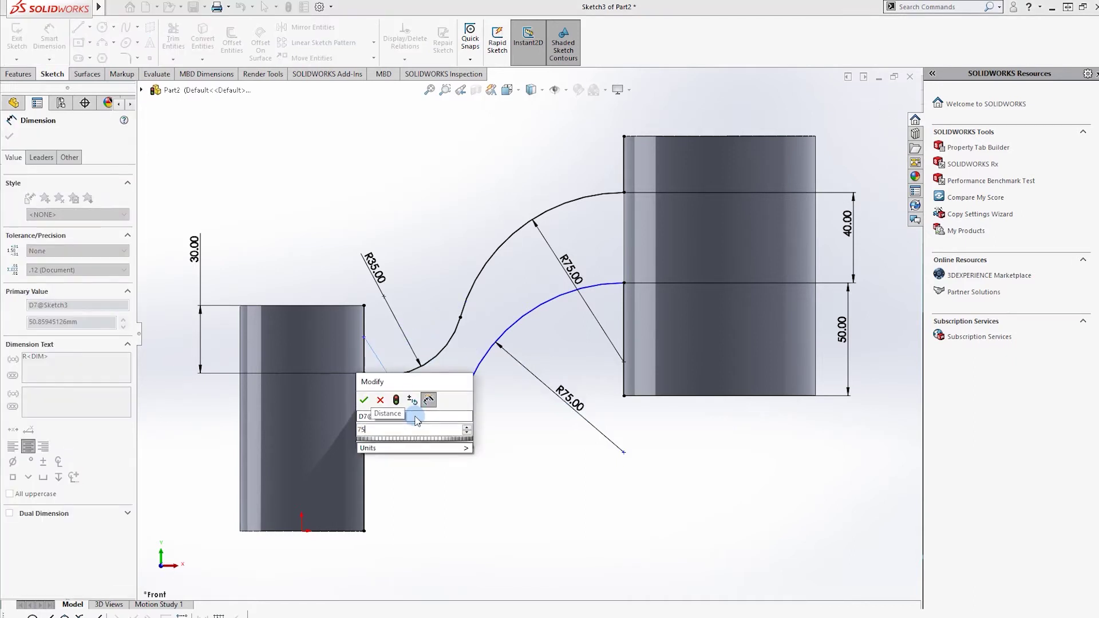
pyautogui.press('Return')
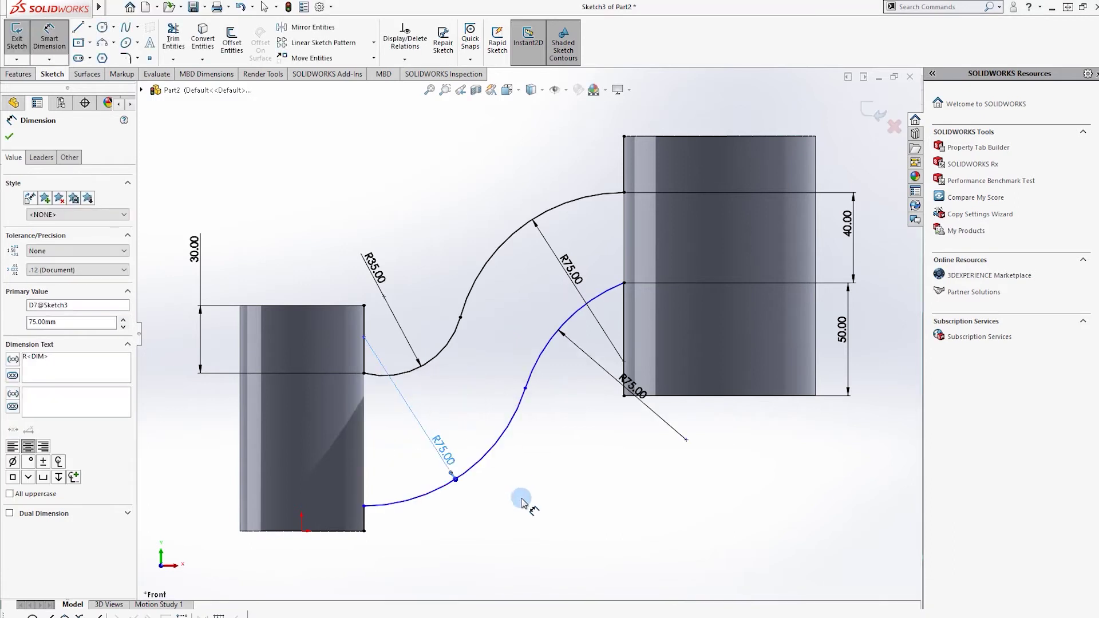
# Step: Add a 40 mm vertical spacing between the arc ends at the left boss
pyautogui.click(364, 506)
pyautogui.click(363, 373)
pyautogui.click(205, 429)
pyautogui.write('40')
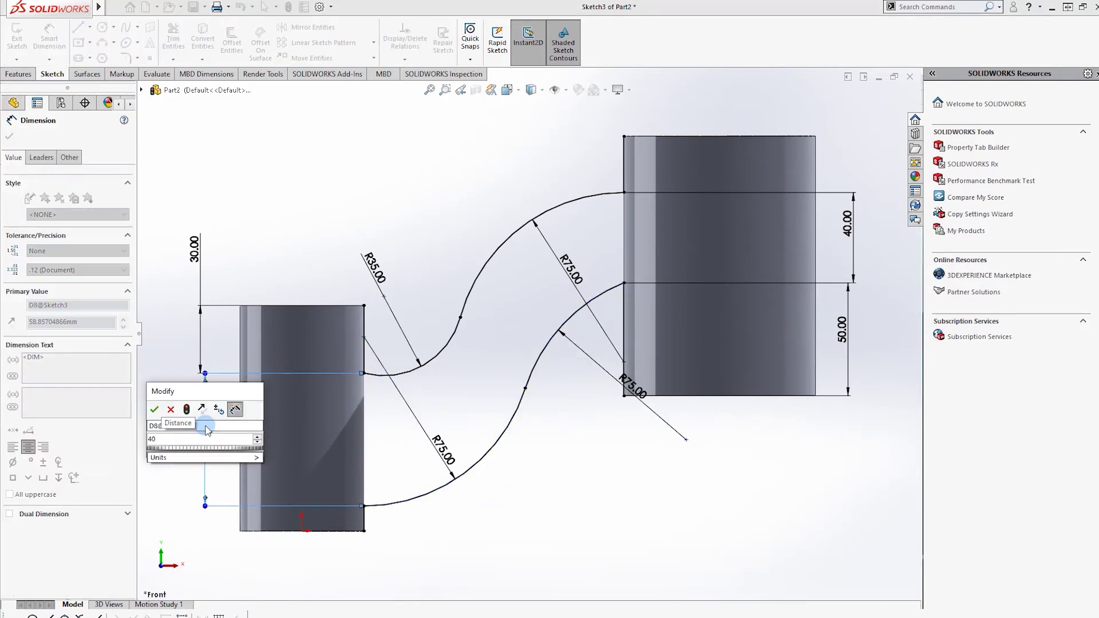
pyautogui.press('Return')
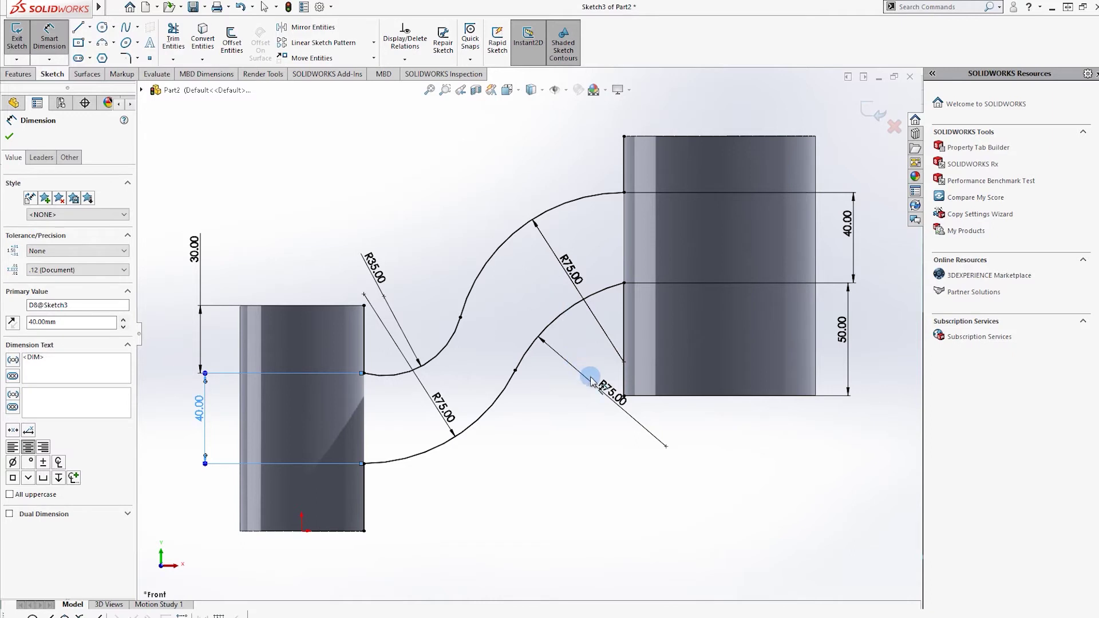
# Step: Change the lower-right arc to R35, then preview a boss extrusion of the sketch
pyautogui.doubleClick(611, 391)
pyautogui.write('5')
pyautogui.press('Return')
pyautogui.click(598, 474)
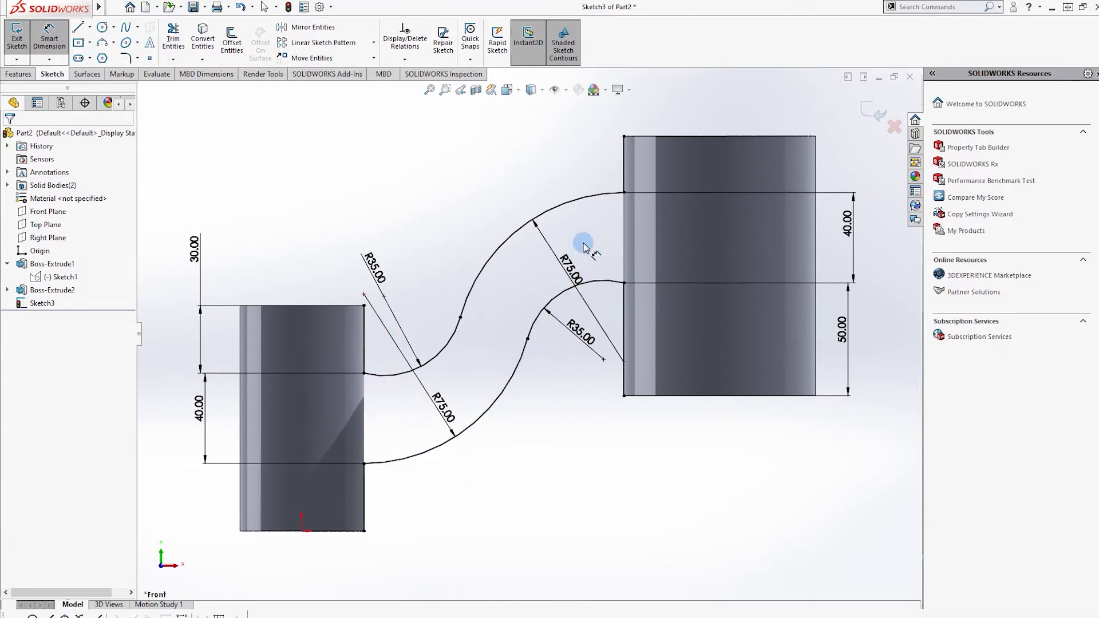
pyautogui.click(17, 74)
pyautogui.click(21, 39)
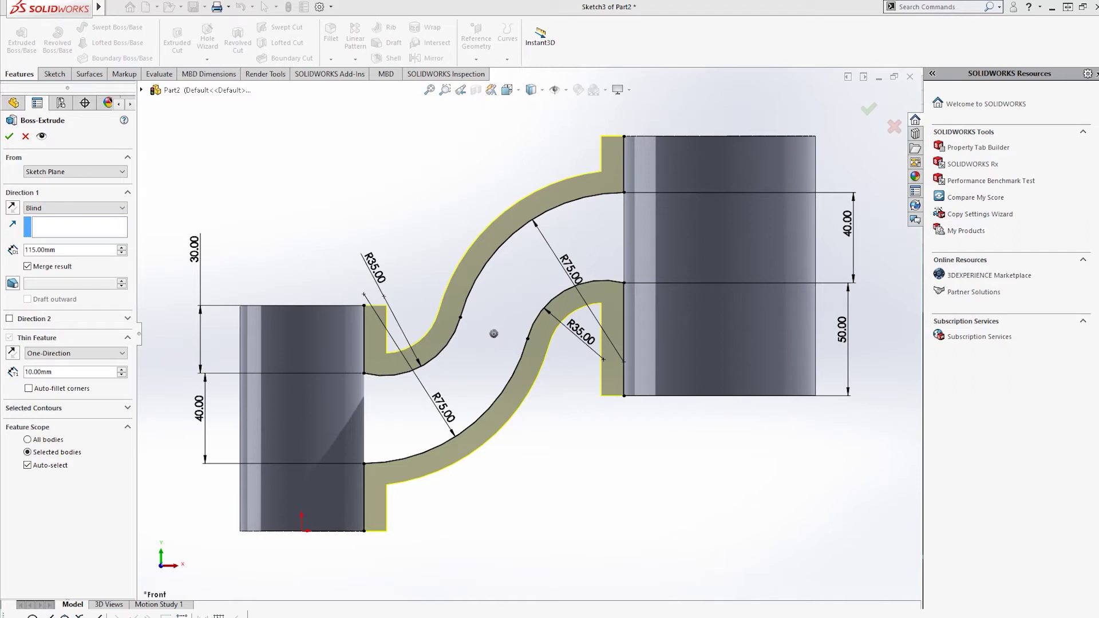
# Step: Cancel the thin extrusion and draw a vertical line closing the arm's left end
pyautogui.press('Escape')
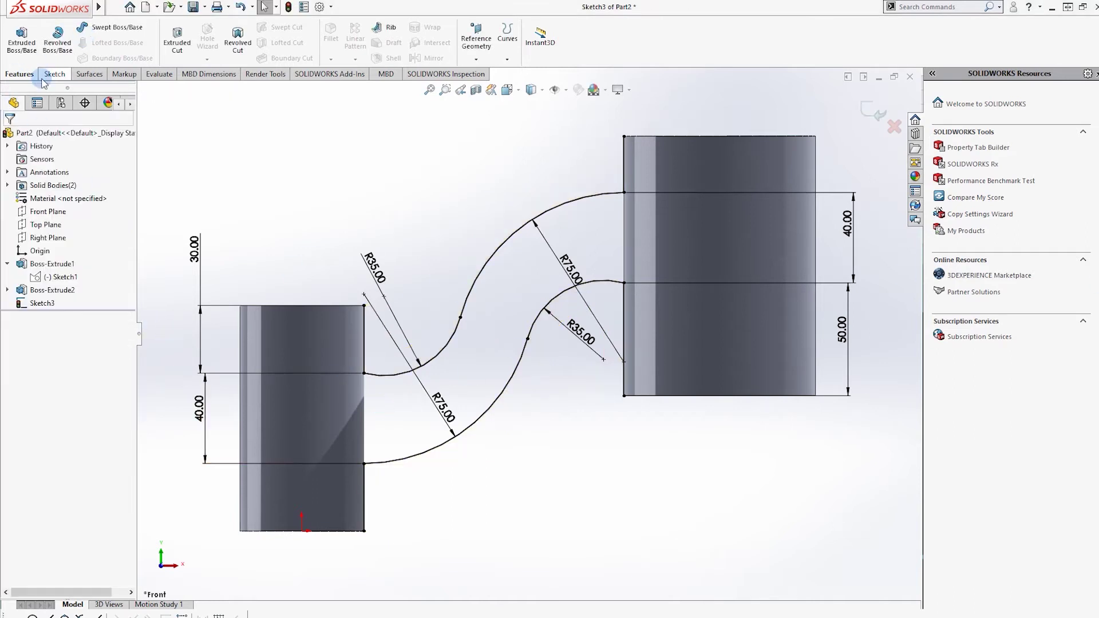
pyautogui.click(47, 75)
pyautogui.click(79, 26)
pyautogui.moveTo(364, 374); pyautogui.dragTo(364, 463)
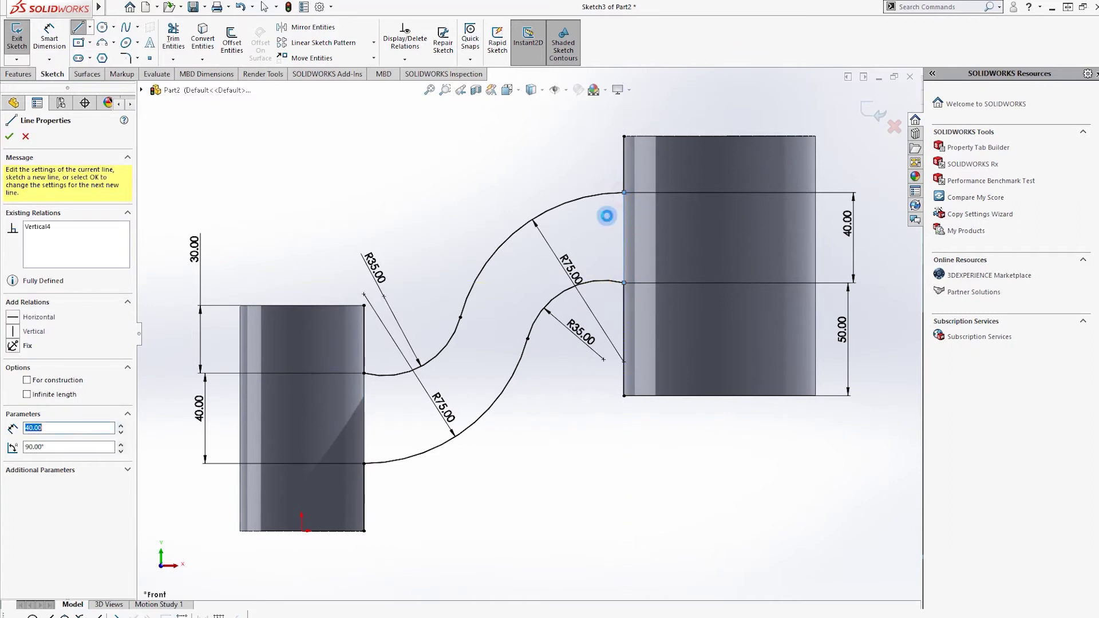
pyautogui.press('Escape')
pyautogui.click(363, 406)
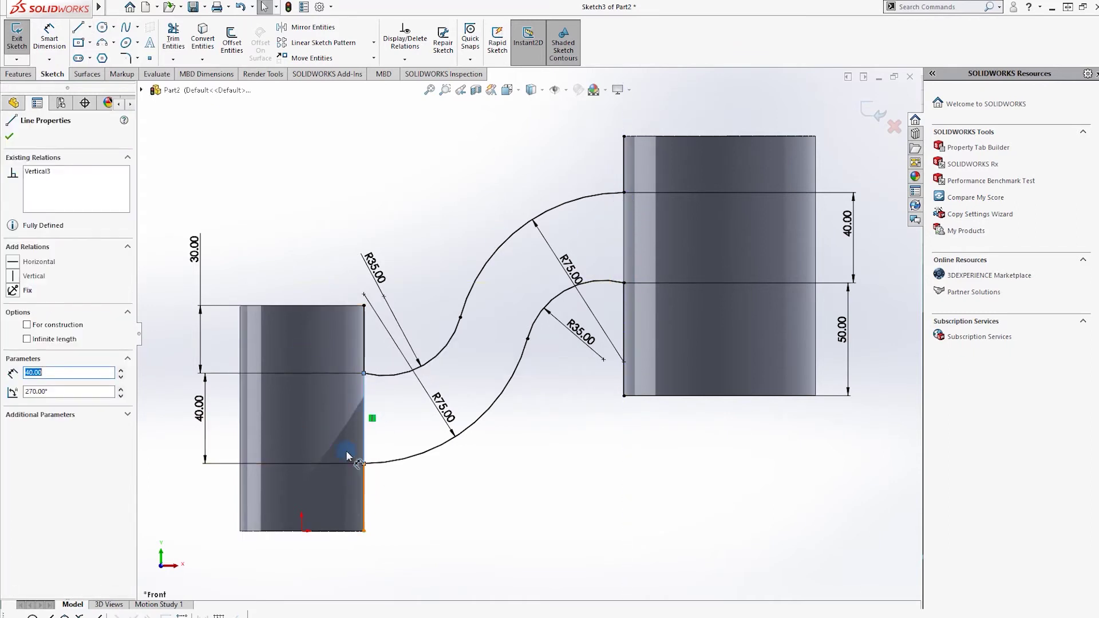
# Step: Preview the arm as a 25 mm Mid Plane boss extrusion, then close it unapplied
pyautogui.click(20, 74)
pyautogui.click(22, 38)
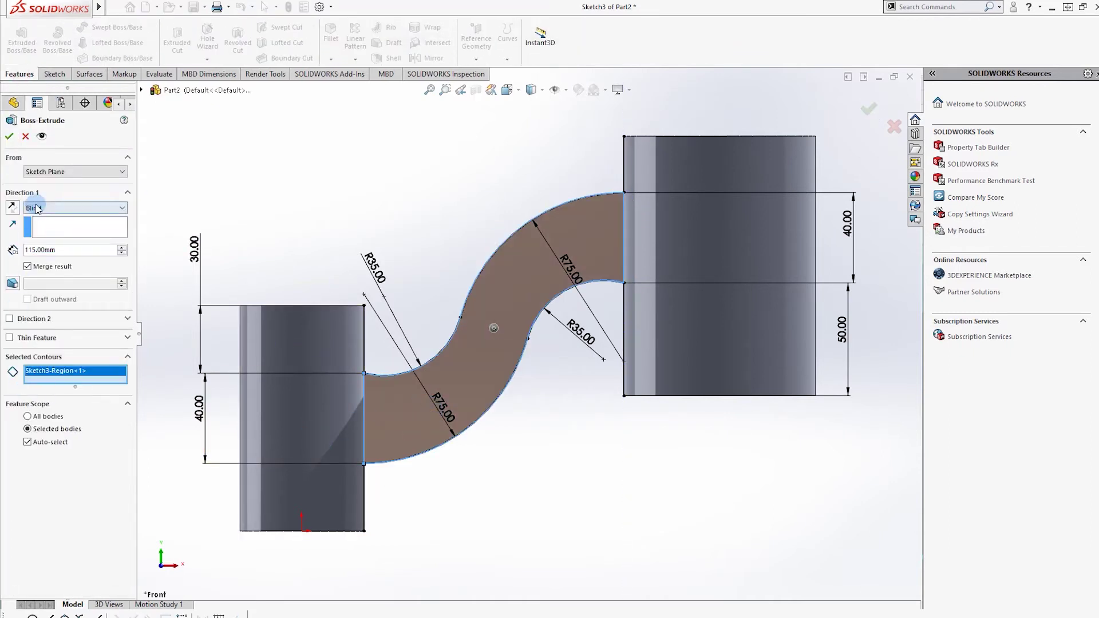
pyautogui.click(36, 208)
pyautogui.click(40, 271)
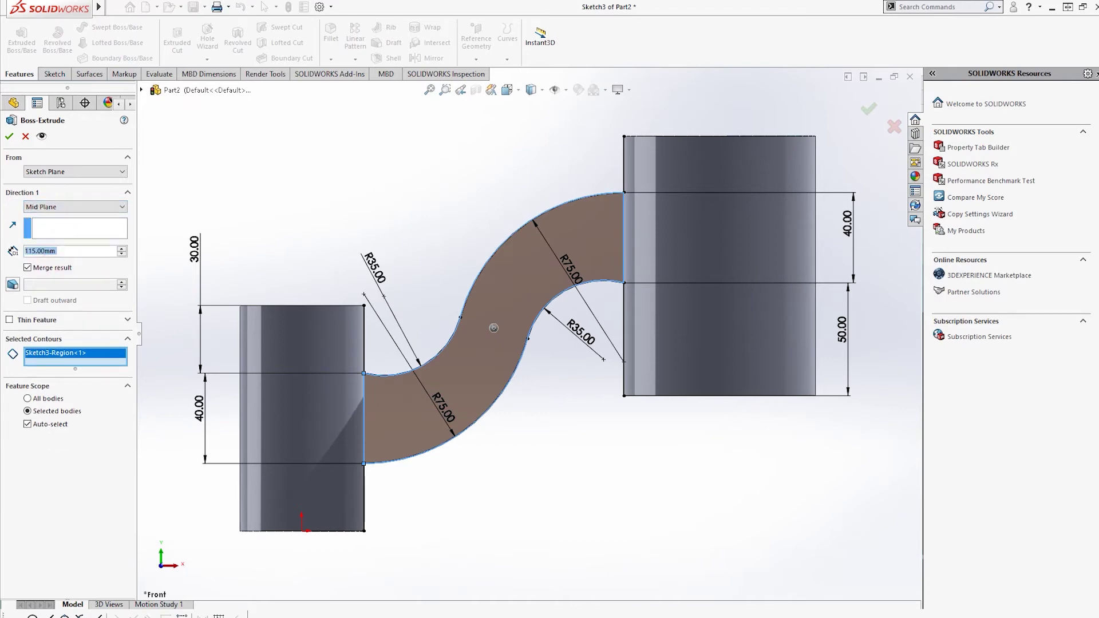
pyautogui.tripleClick(56, 251)
pyautogui.write('25')
pyautogui.press('Return')
pyautogui.moveTo(480, 525); pyautogui.dragTo(502, 587, button='middle')
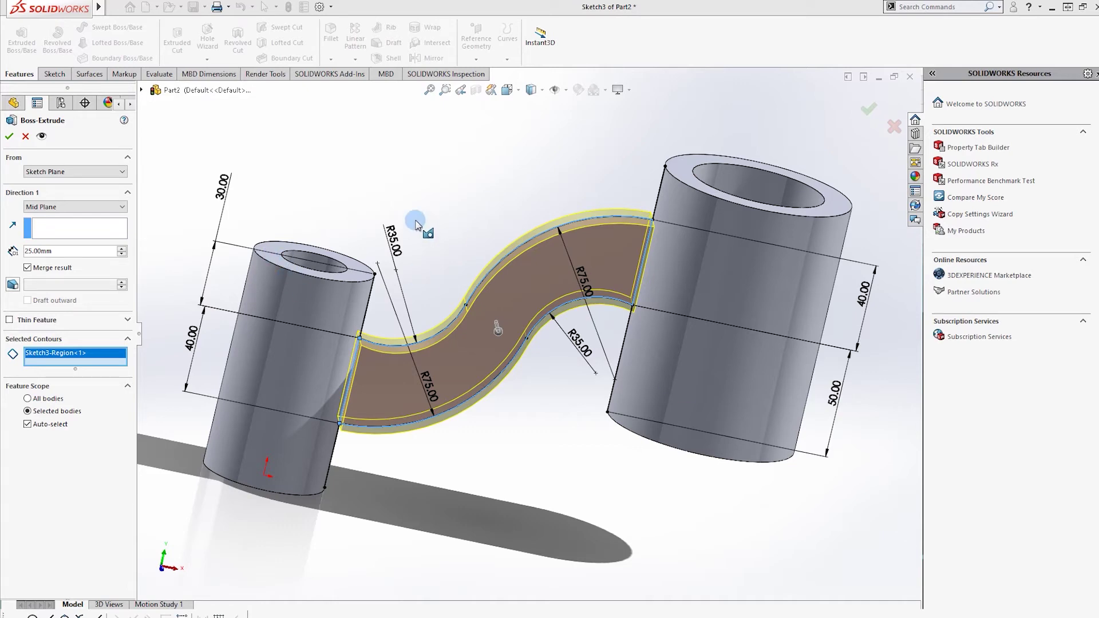
pyautogui.click(10, 136)
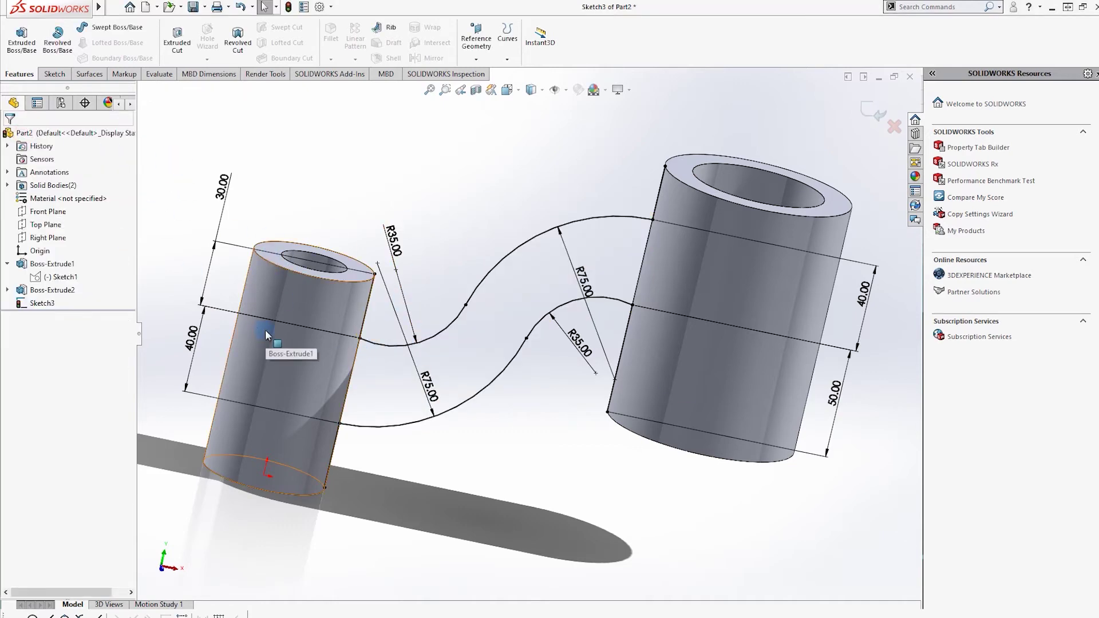
pyautogui.hotkey('ctrl', '1')
# Step: Draw vertical lines closing both the left and right ends of the S-arm profile
pyautogui.click(391, 401)
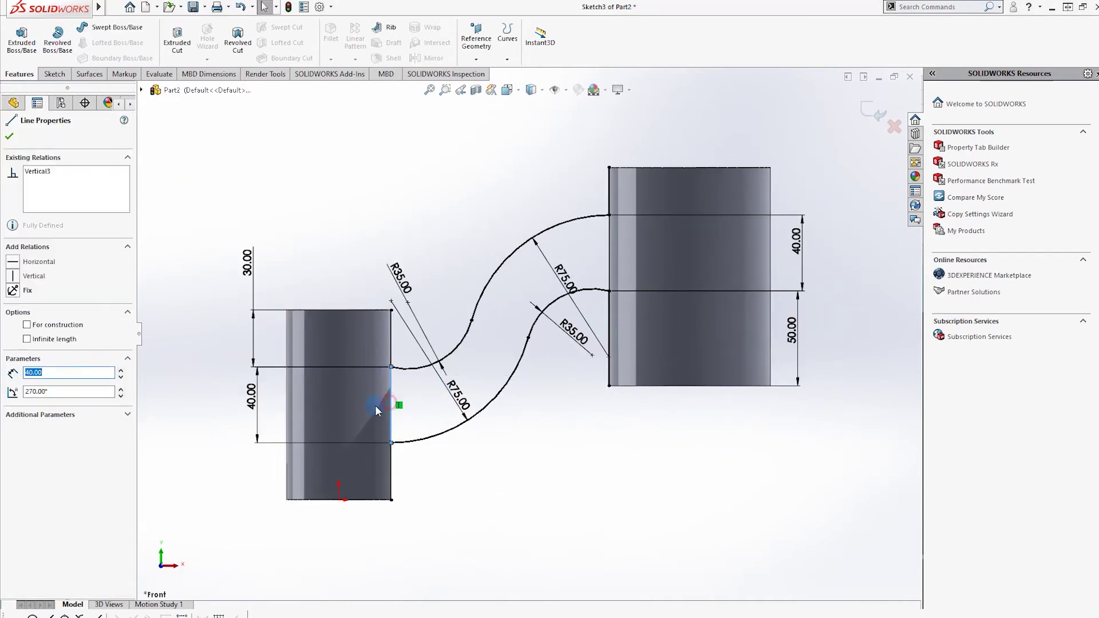
pyautogui.press('Escape')
pyautogui.click(608, 235)
pyautogui.press('Escape')
pyautogui.click(55, 74)
pyautogui.click(78, 26)
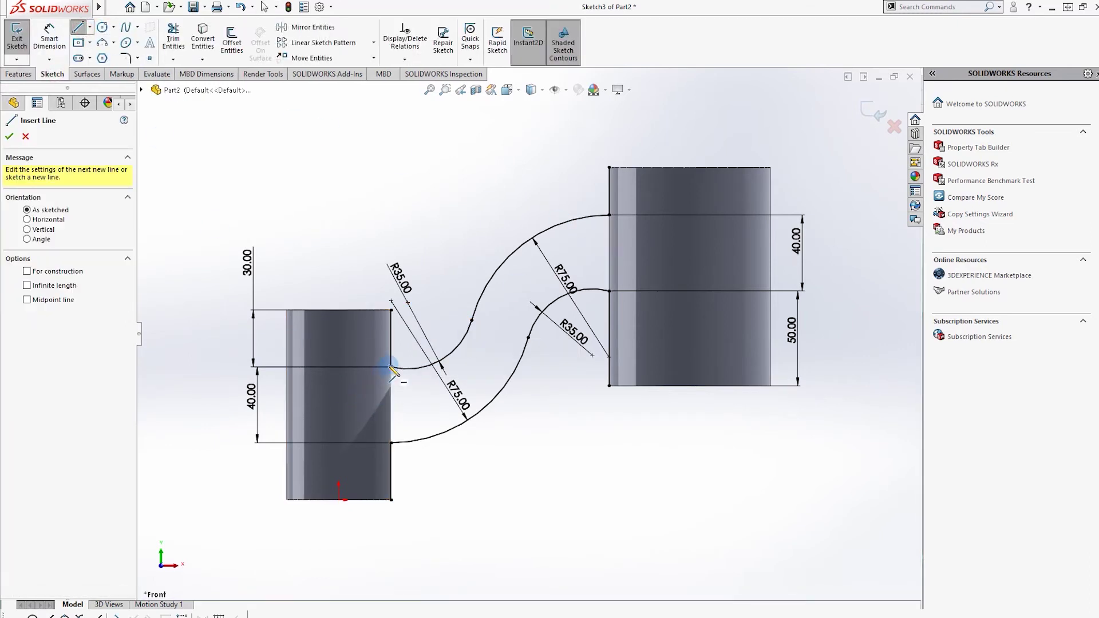
pyautogui.click(391, 367)
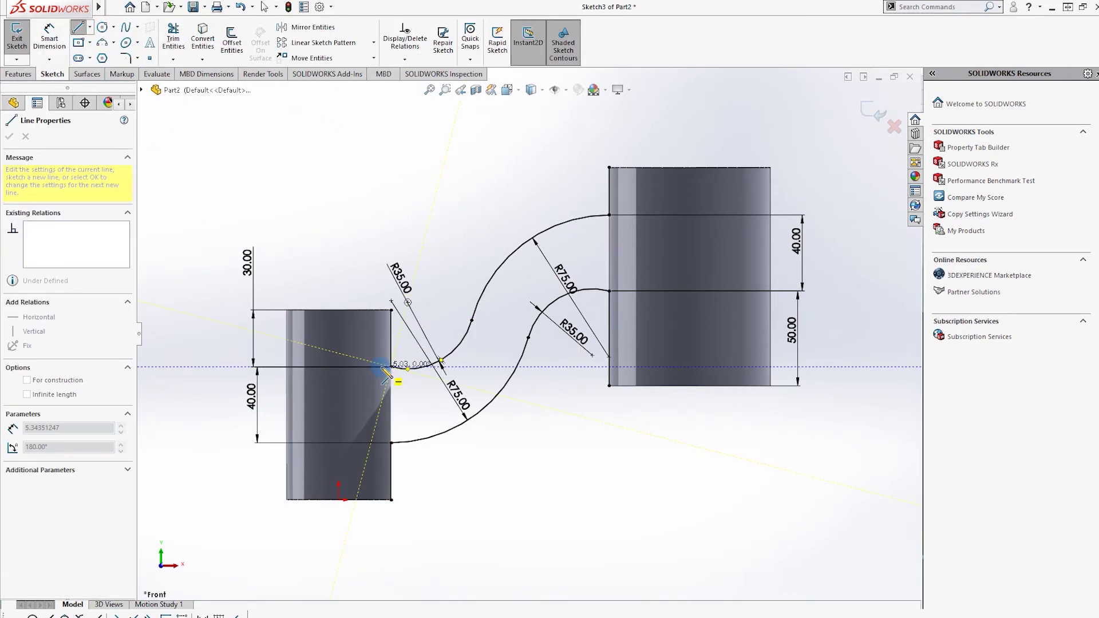
pyautogui.click(383, 443)
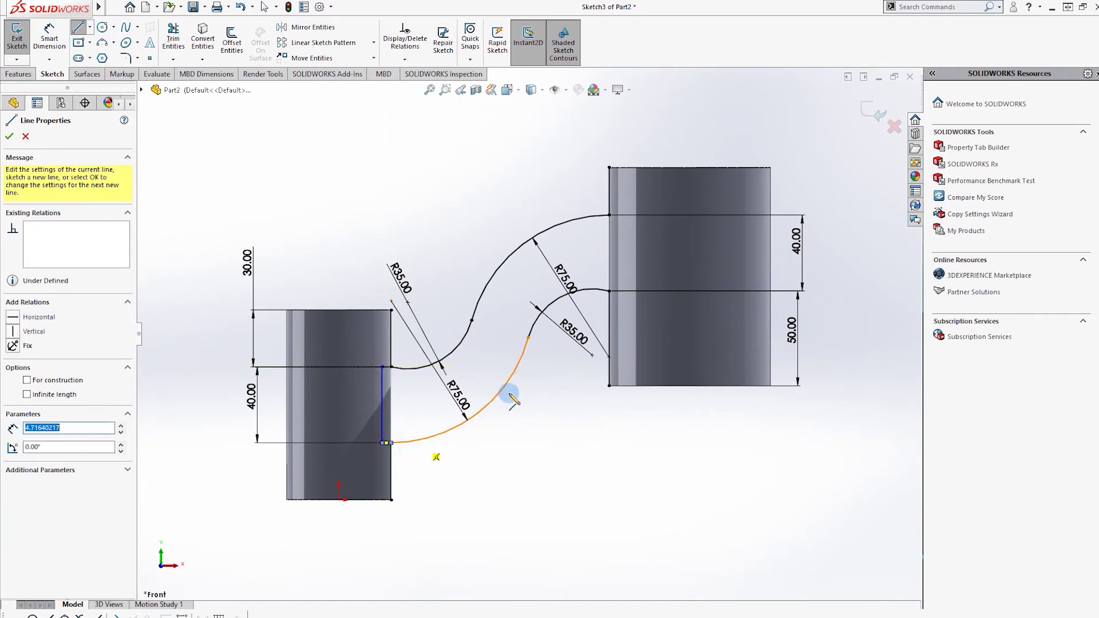
pyautogui.click(610, 292)
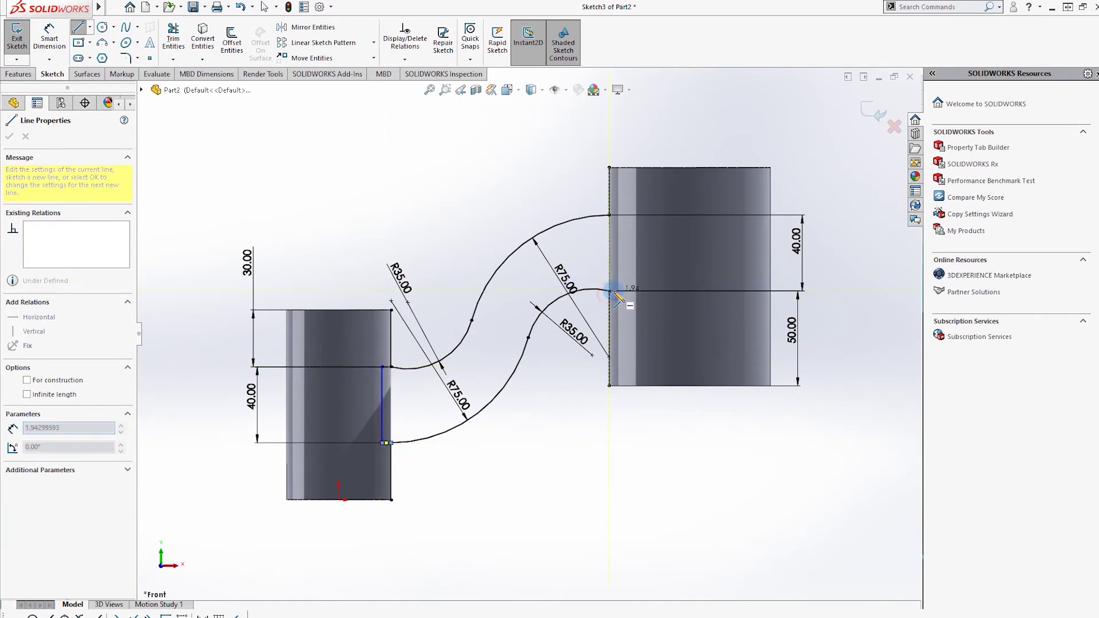
pyautogui.click(618, 216)
pyautogui.press('Escape')
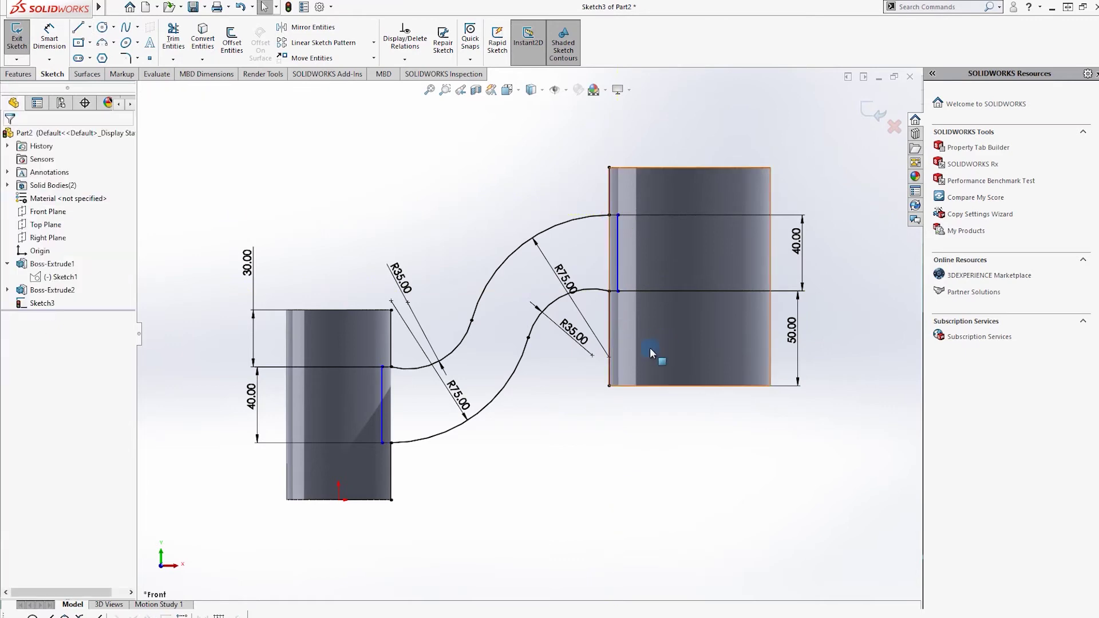
# Step: Start a Boss-Extrude on the enclosed S-arm region of Sketch3
pyautogui.click(18, 74)
pyautogui.click(22, 40)
pyautogui.click(412, 398)
# Step: Extrude the S-arm 25 mm Mid Plane as Boss-Extrude3, joining both tubes
pyautogui.click(74, 208)
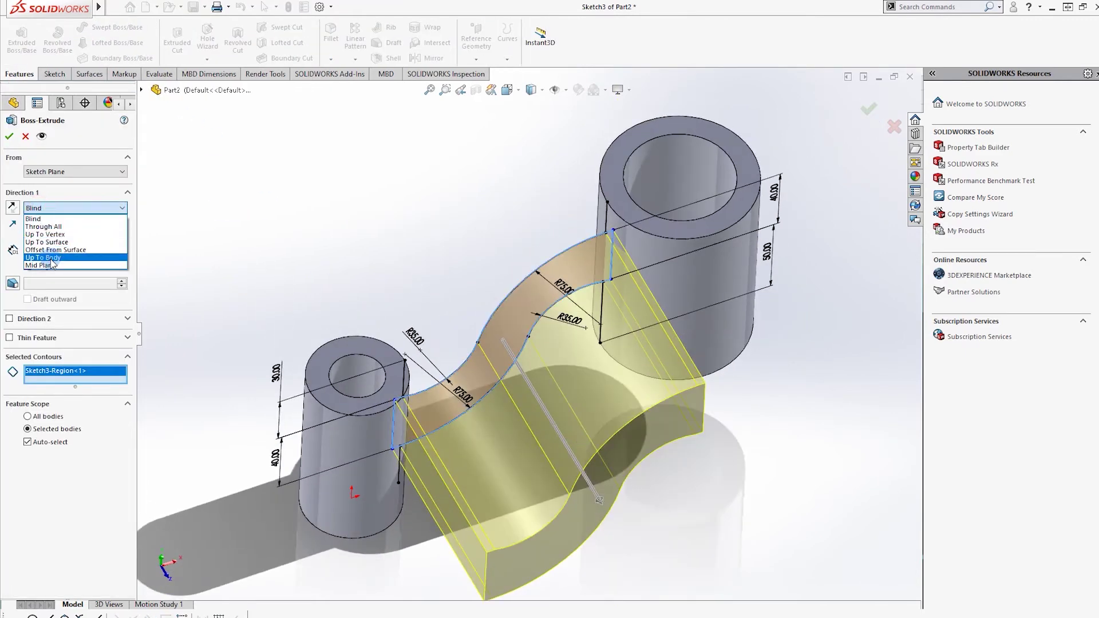
pyautogui.click(51, 266)
pyautogui.write('25')
pyautogui.press('Return')
pyautogui.moveTo(686, 310)
pyautogui.mouseDown(button='middle')
pyautogui.moveTo(642, 317)
pyautogui.moveTo(594, 270)
pyautogui.mouseUp(button='middle')
pyautogui.scroll(-5, 615, 283)
pyautogui.scroll(-1, 616, 284)
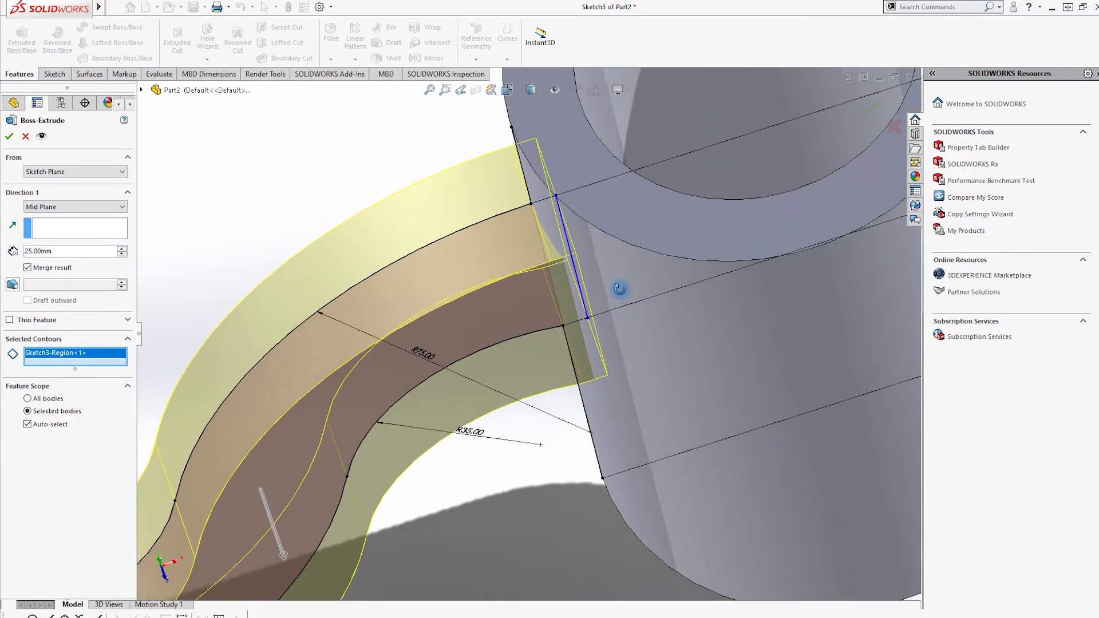
pyautogui.scroll(2, 596, 296)
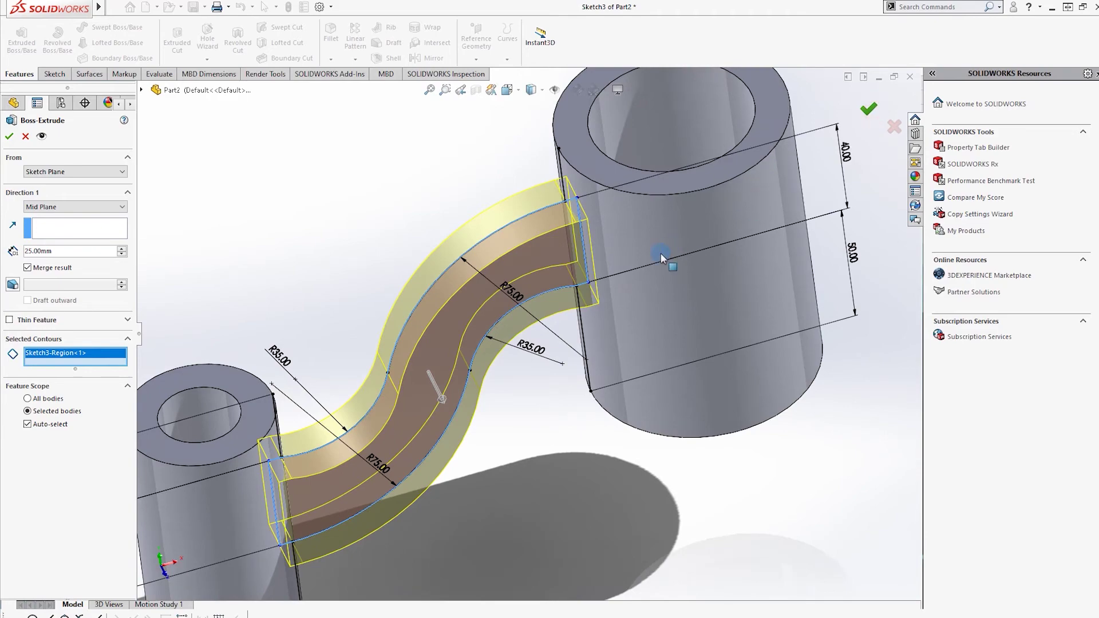
pyautogui.press('Return')
pyautogui.moveTo(632, 283)
pyautogui.mouseDown(button='middle')
pyautogui.moveTo(667, 274)
pyautogui.moveTo(628, 255)
pyautogui.moveTo(670, 352)
pyautogui.moveTo(621, 444)
pyautogui.moveTo(646, 321)
pyautogui.mouseUp(button='middle')
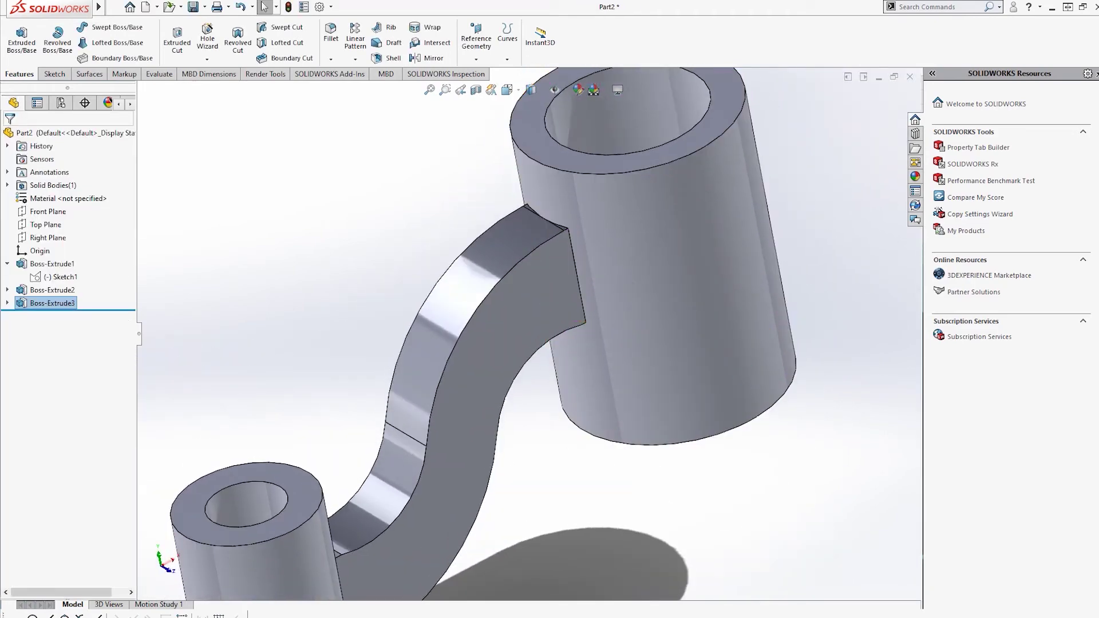
pyautogui.scroll(3, 506, 292)
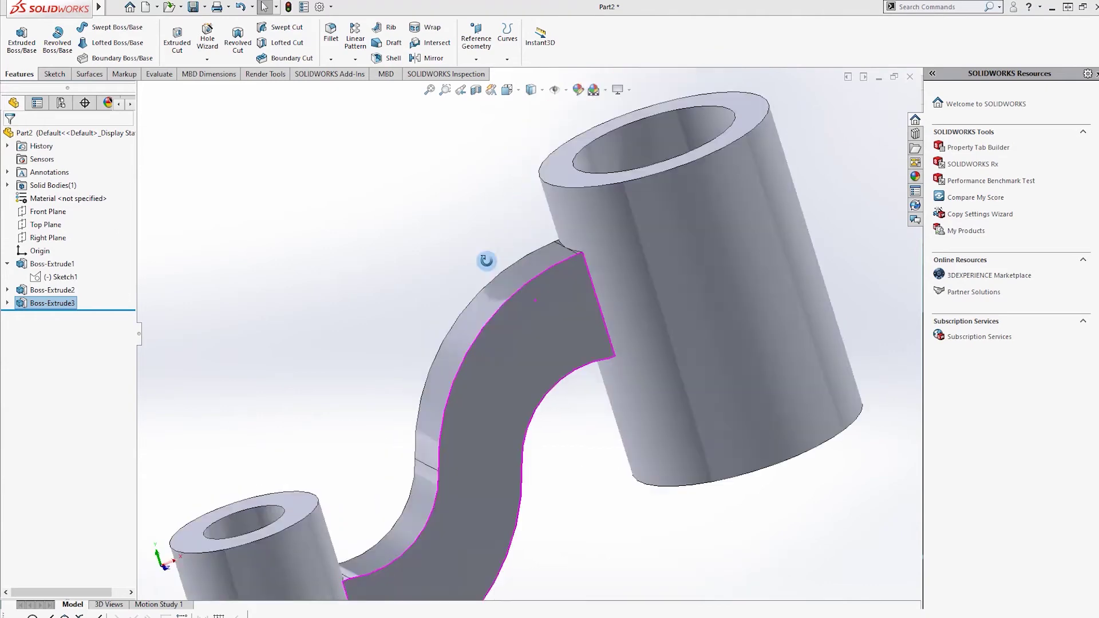
pyautogui.moveTo(506, 292); pyautogui.dragTo(501, 365, button='middle')
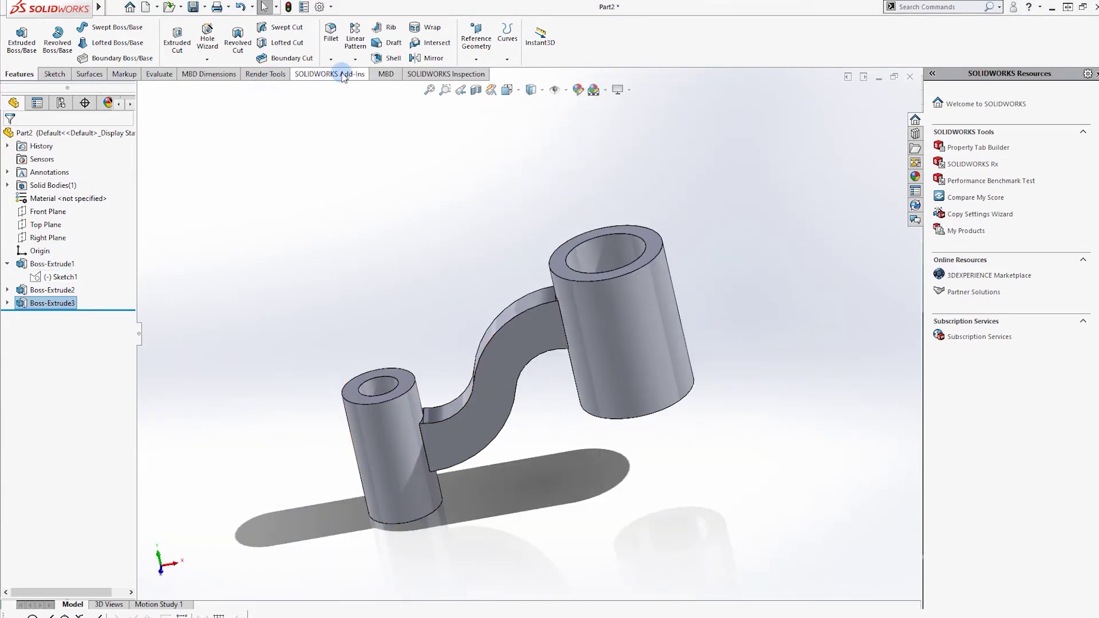
pyautogui.click(331, 59)
pyautogui.doubleClick(58, 378)
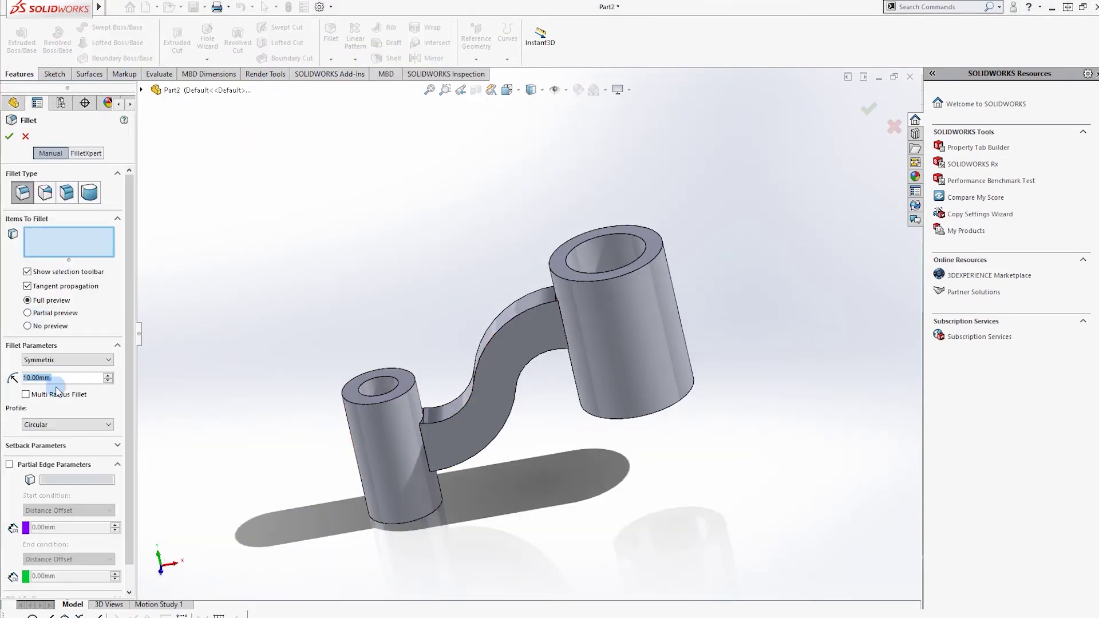
pyautogui.write('12')
pyautogui.moveTo(505, 283)
pyautogui.mouseDown(button='middle')
pyautogui.moveTo(530, 265)
pyautogui.moveTo(550, 275)
pyautogui.mouseUp(button='middle')
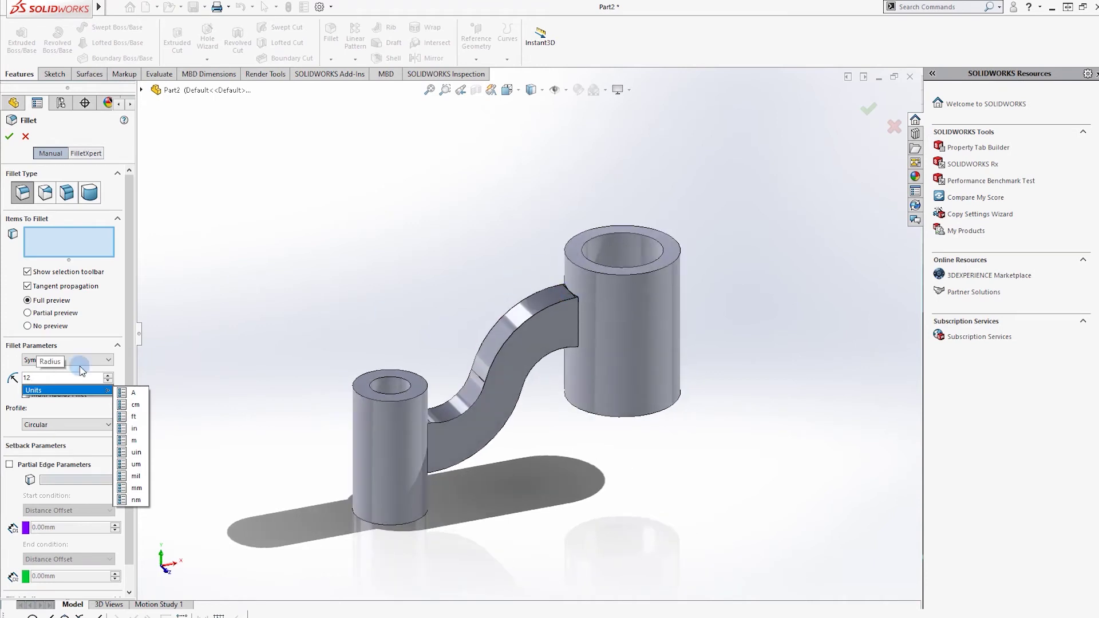
pyautogui.press('Return')
pyautogui.scroll(3, 561, 287)
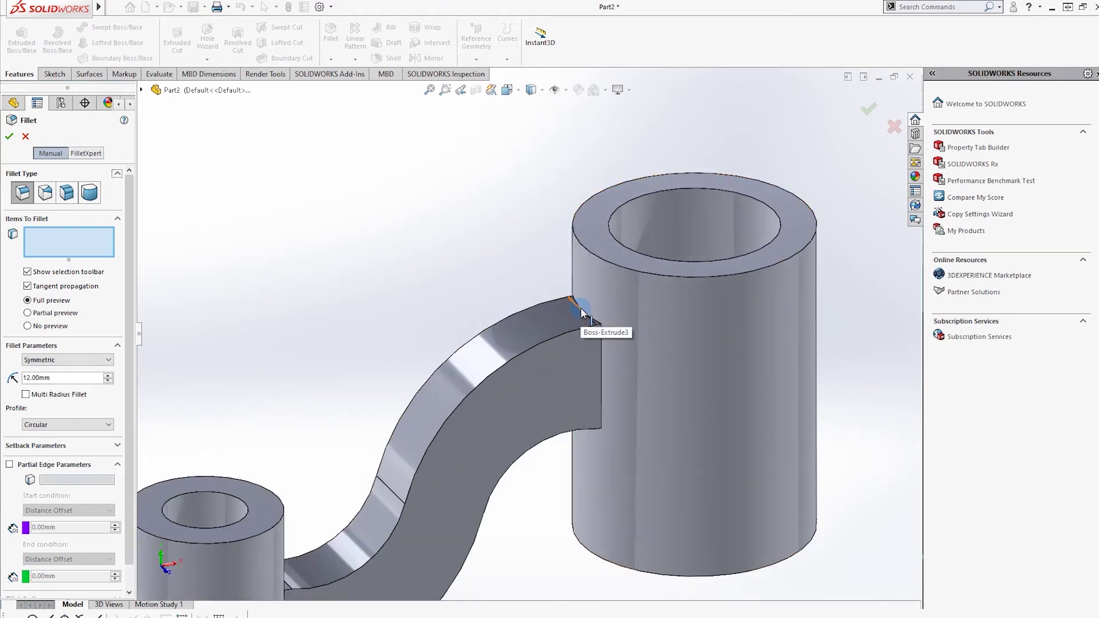
pyautogui.click(584, 309)
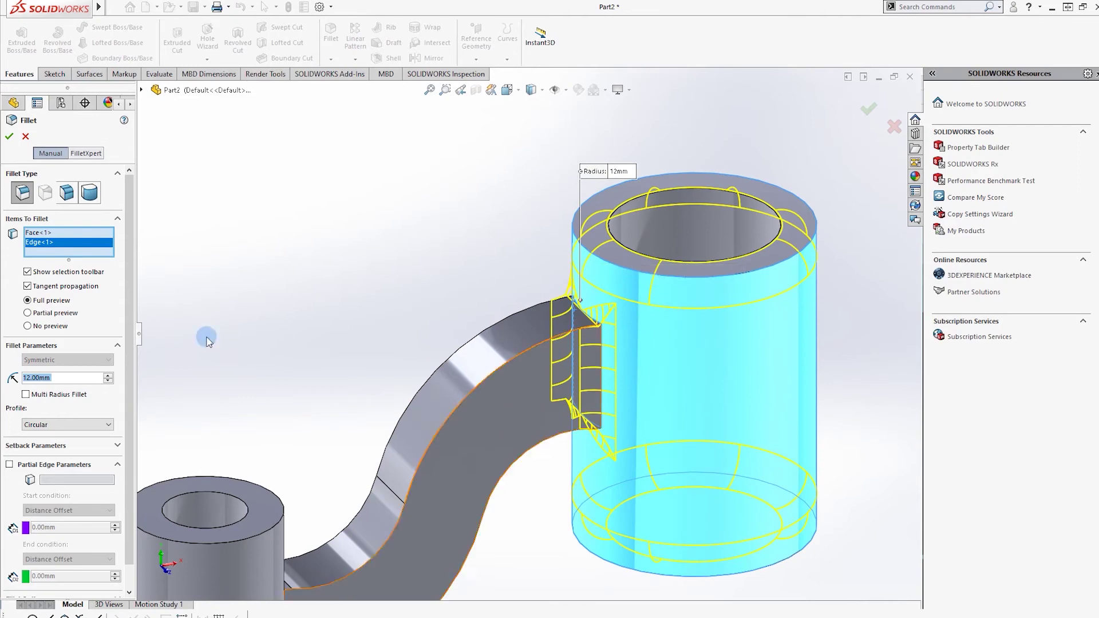
pyautogui.press('Delete')
pyautogui.scroll(5, 344, 300)
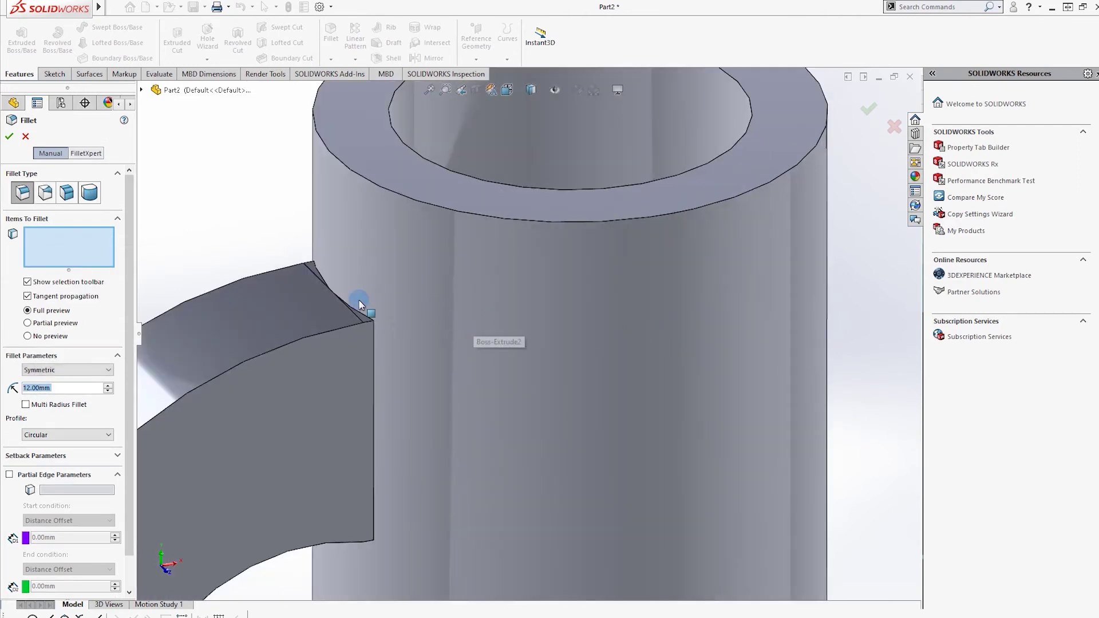
pyautogui.click(354, 311)
pyautogui.moveTo(298, 246)
pyautogui.mouseDown(button='middle')
pyautogui.moveTo(366, 298)
pyautogui.moveTo(258, 444)
pyautogui.moveTo(275, 424)
pyautogui.mouseUp(button='middle')
pyautogui.click(372, 301)
pyautogui.press('Escape')
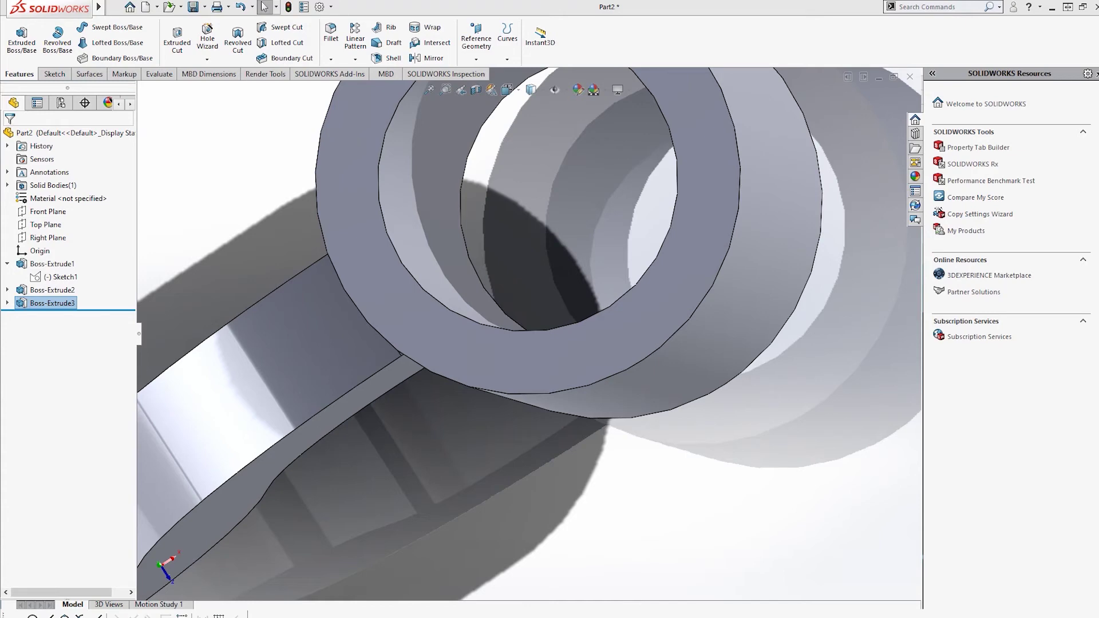
pyautogui.scroll(5, 393, 404)
pyautogui.moveTo(184, 282); pyautogui.dragTo(204, 139, button='middle')
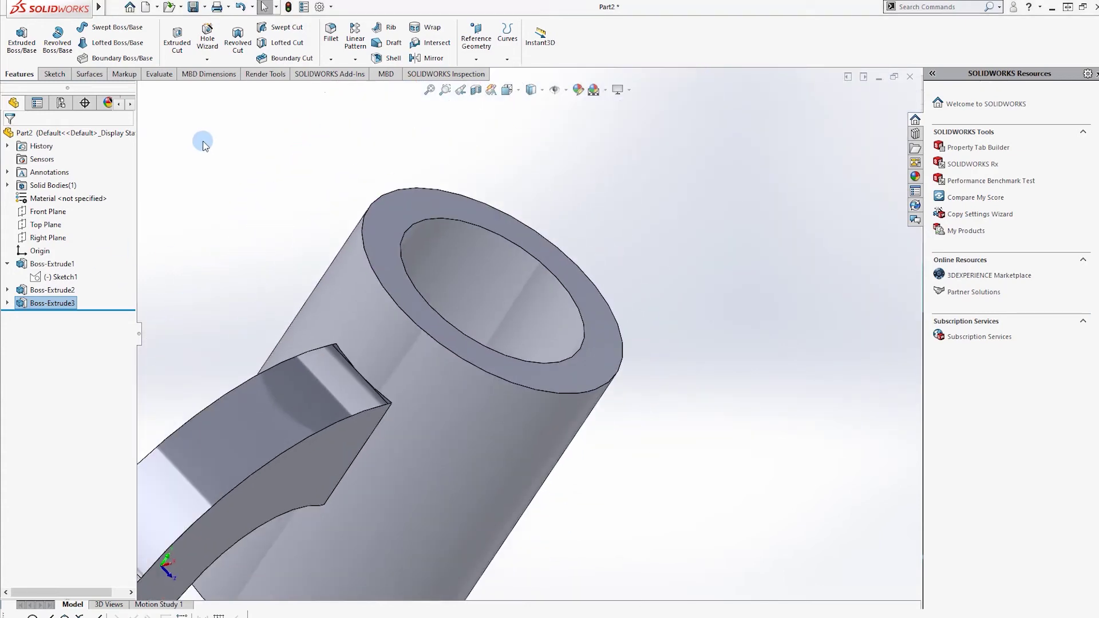
pyautogui.click(331, 59)
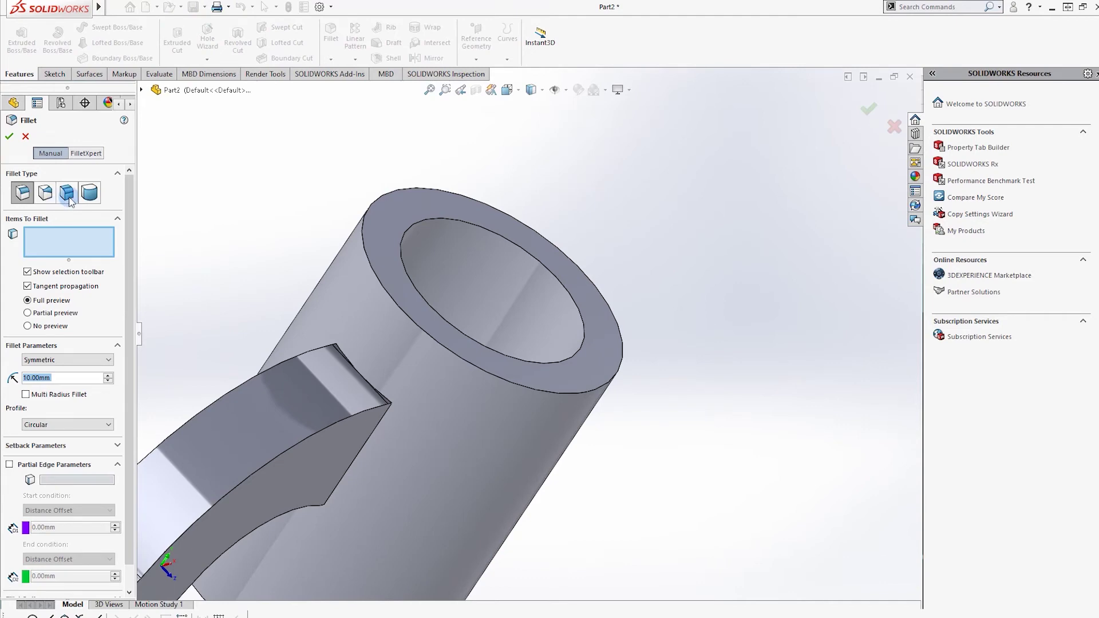
# Step: Set up a face fillet: large boss face in set 1, arm side faces in set 2
pyautogui.click(349, 346)
pyautogui.click(331, 441)
pyautogui.moveTo(332, 441); pyautogui.dragTo(320, 412, button='middle')
pyautogui.rightClick(43, 243)
pyautogui.click(70, 262)
pyautogui.click(77, 292)
pyautogui.click(368, 437)
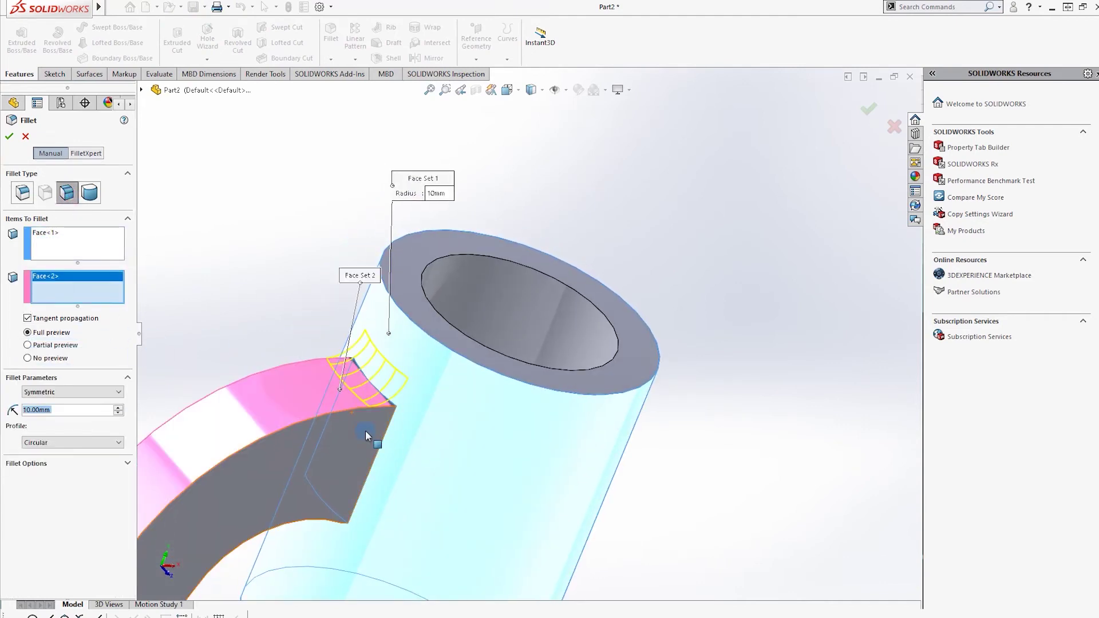
pyautogui.click(364, 383)
pyautogui.moveTo(364, 384)
pyautogui.mouseDown(button='middle')
pyautogui.moveTo(355, 515)
pyautogui.moveTo(314, 521)
pyautogui.mouseUp(button='middle')
pyautogui.click(356, 491)
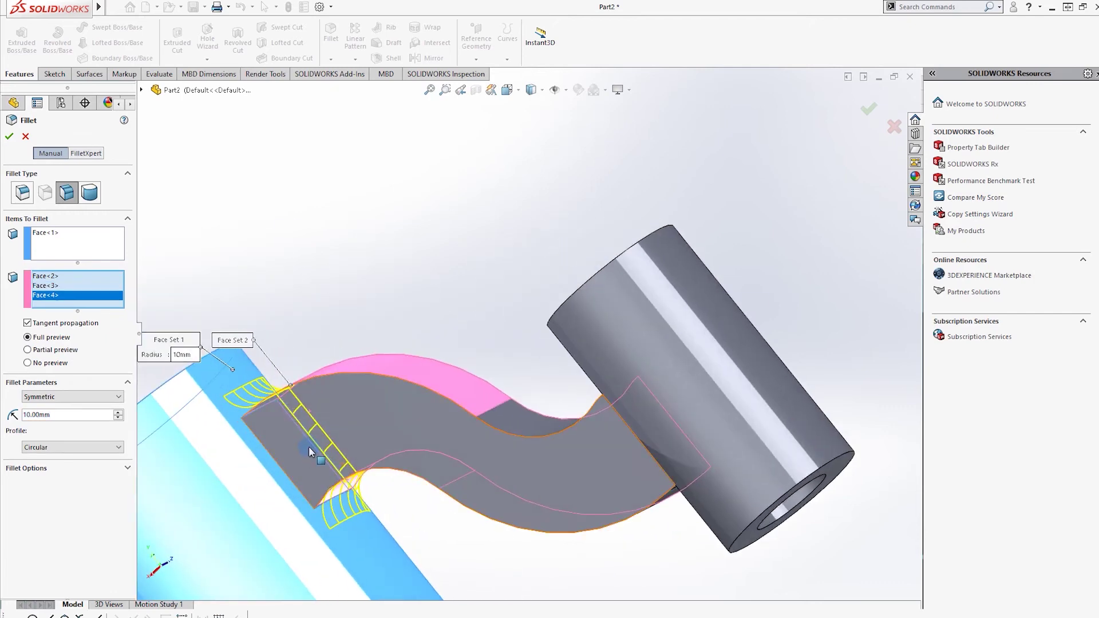
pyautogui.click(356, 445)
pyautogui.hotkey('ctrl', '1')
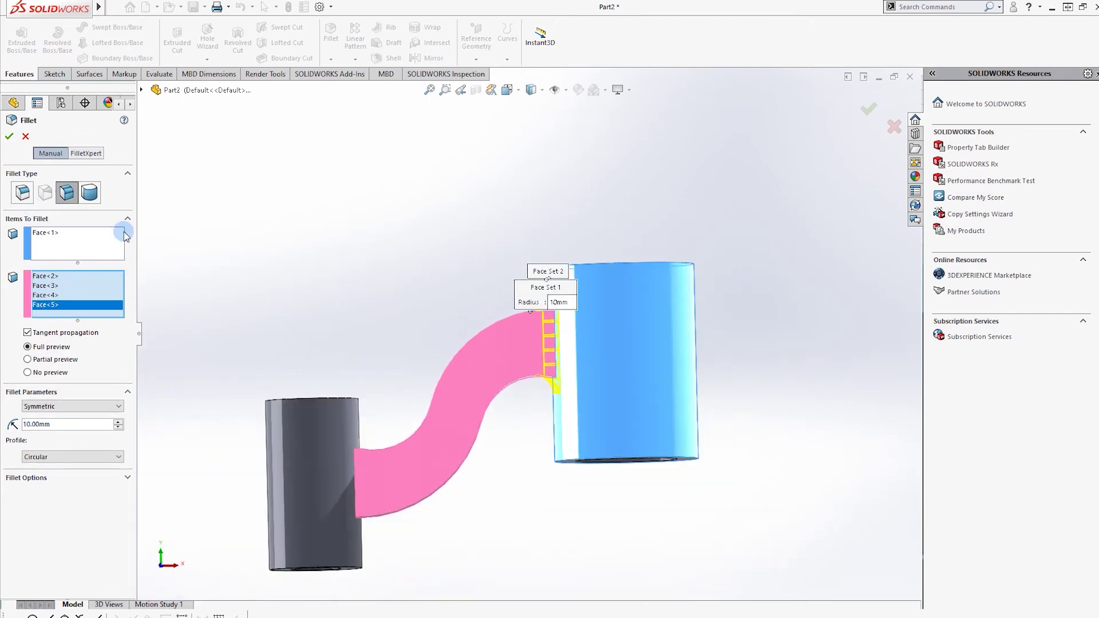
# Step: Add the small boss face and its adjoining arm faces, then accept the 10 mm fillet
pyautogui.click(65, 252)
pyautogui.click(318, 441)
pyautogui.moveTo(318, 441); pyautogui.dragTo(239, 452, button='middle')
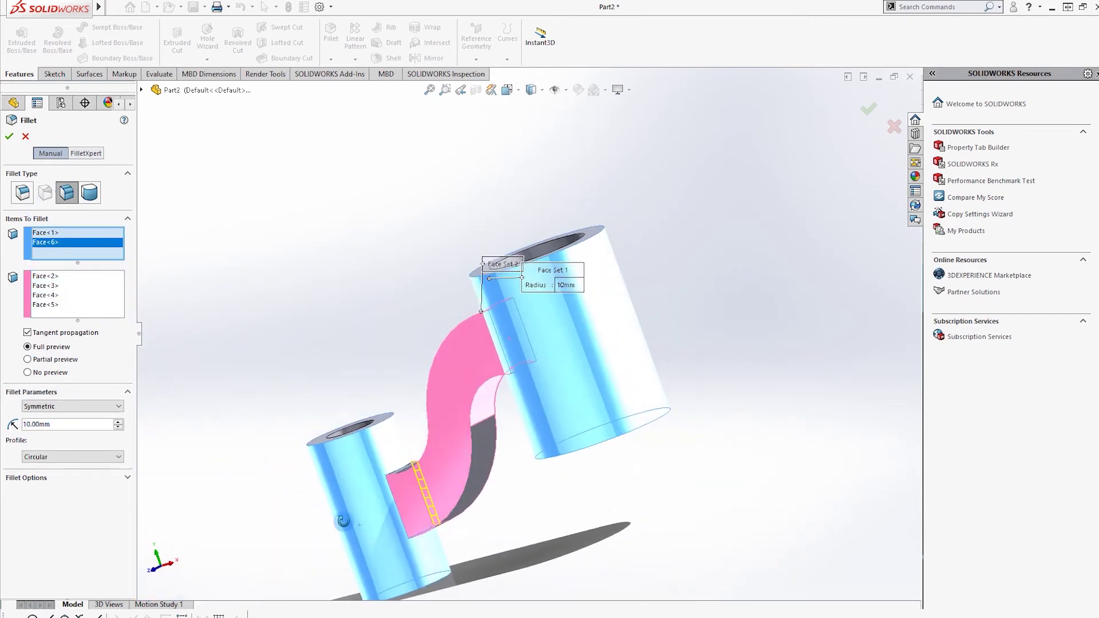
pyautogui.moveTo(455, 521)
pyautogui.mouseDown(button='middle')
pyautogui.moveTo(223, 407)
pyautogui.moveTo(154, 415)
pyautogui.mouseUp(button='middle')
pyautogui.click(92, 315)
pyautogui.click(319, 394)
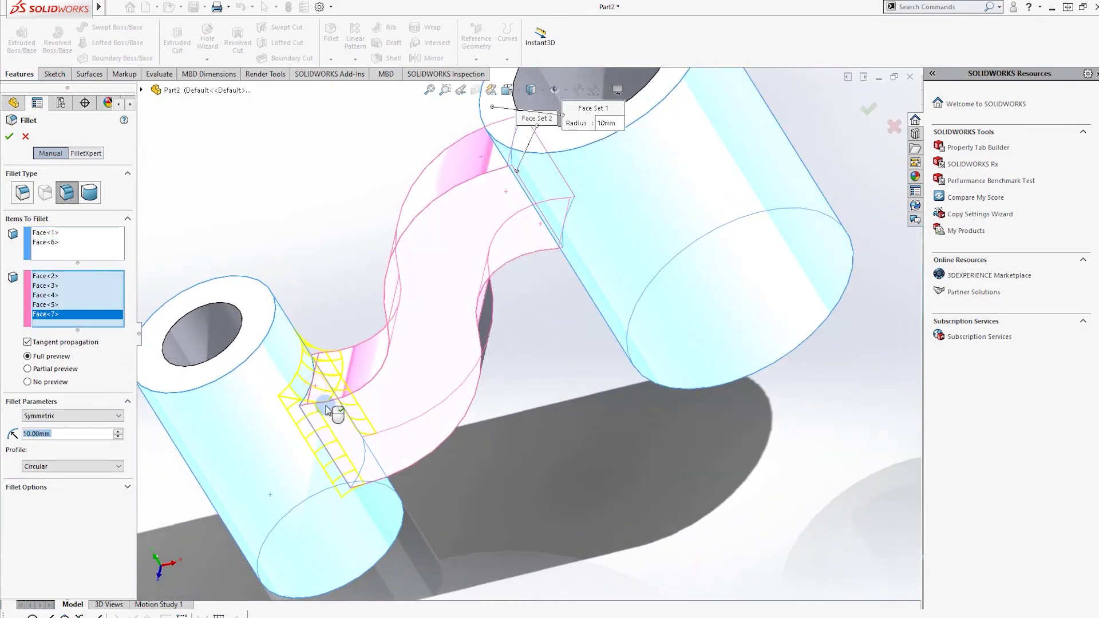
pyautogui.moveTo(319, 394)
pyautogui.mouseDown(button='middle')
pyautogui.moveTo(312, 255)
pyautogui.moveTo(405, 491)
pyautogui.moveTo(315, 327)
pyautogui.moveTo(286, 321)
pyautogui.moveTo(341, 383)
pyautogui.mouseUp(button='middle')
pyautogui.click(405, 491)
pyautogui.scroll(-5, 349, 429)
pyautogui.moveTo(360, 481)
pyautogui.mouseDown(button='middle')
pyautogui.moveTo(454, 487)
pyautogui.moveTo(566, 607)
pyautogui.mouseUp(button='middle')
pyautogui.scroll(5, 566, 607)
pyautogui.moveTo(446, 320); pyautogui.dragTo(475, 282, button='middle')
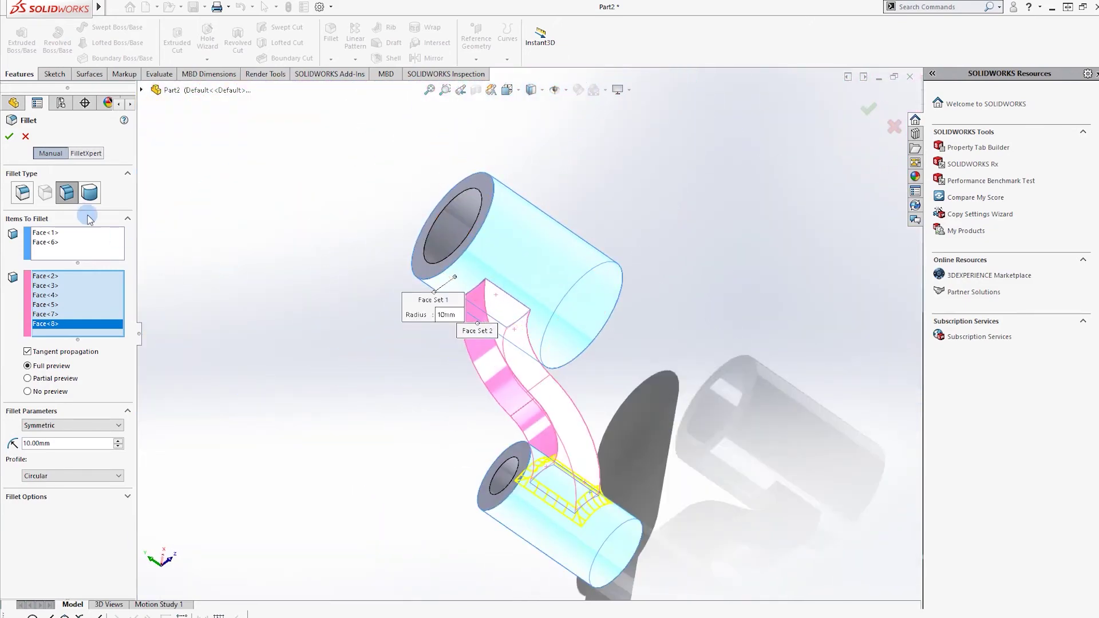
pyautogui.click(14, 143)
# Step: Start a second face fillet between the large boss face and the arm faces
pyautogui.moveTo(552, 348)
pyautogui.mouseDown(button='middle')
pyautogui.moveTo(552, 510)
pyautogui.moveTo(90, 503)
pyautogui.mouseUp(button='middle')
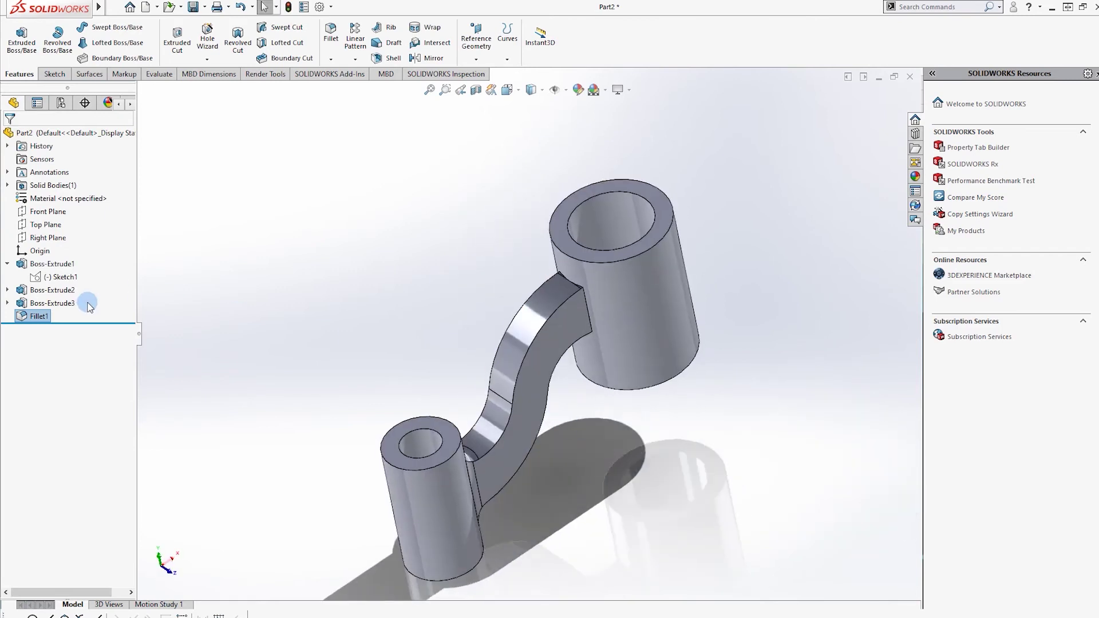
pyautogui.click(331, 30)
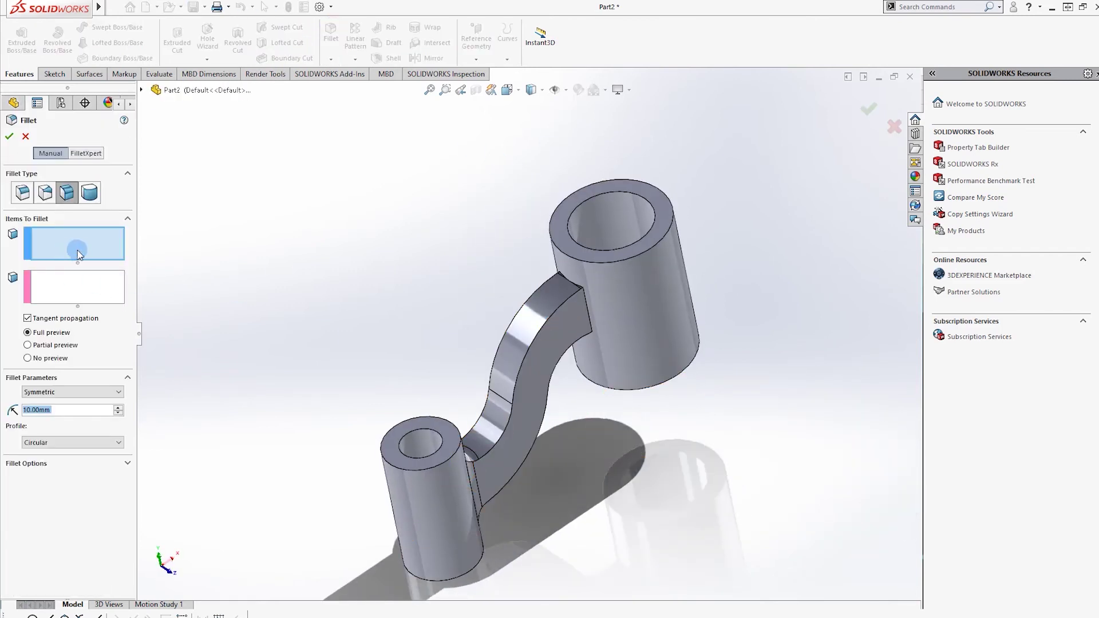
pyautogui.click(621, 271)
pyautogui.click(73, 292)
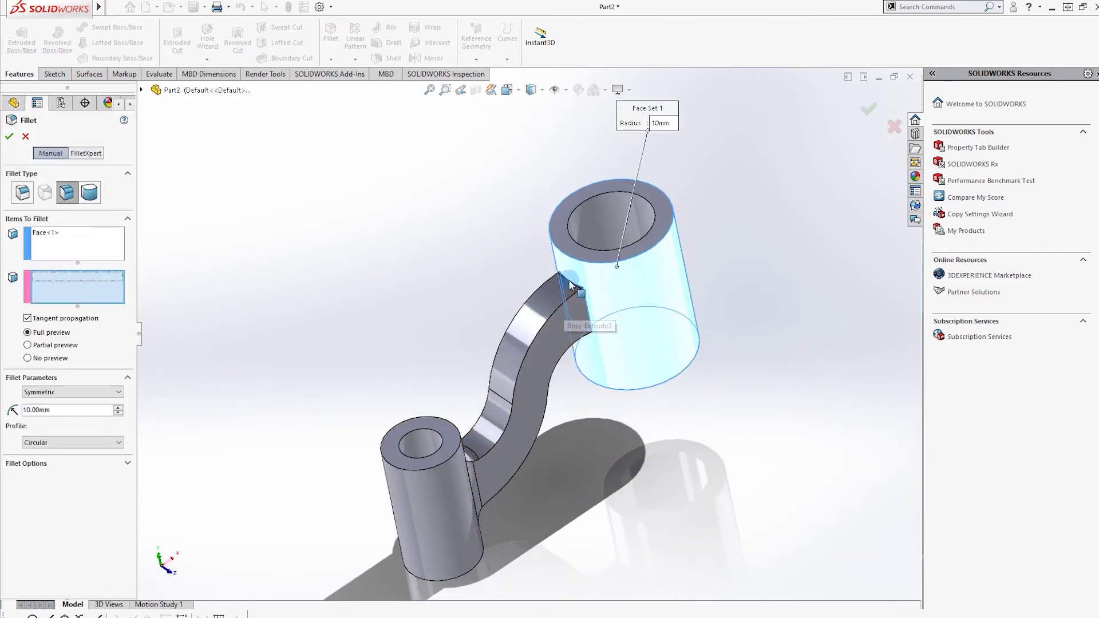
pyautogui.click(575, 297)
pyautogui.click(551, 355)
pyautogui.moveTo(551, 355); pyautogui.dragTo(543, 312, button='middle')
pyautogui.click(543, 312)
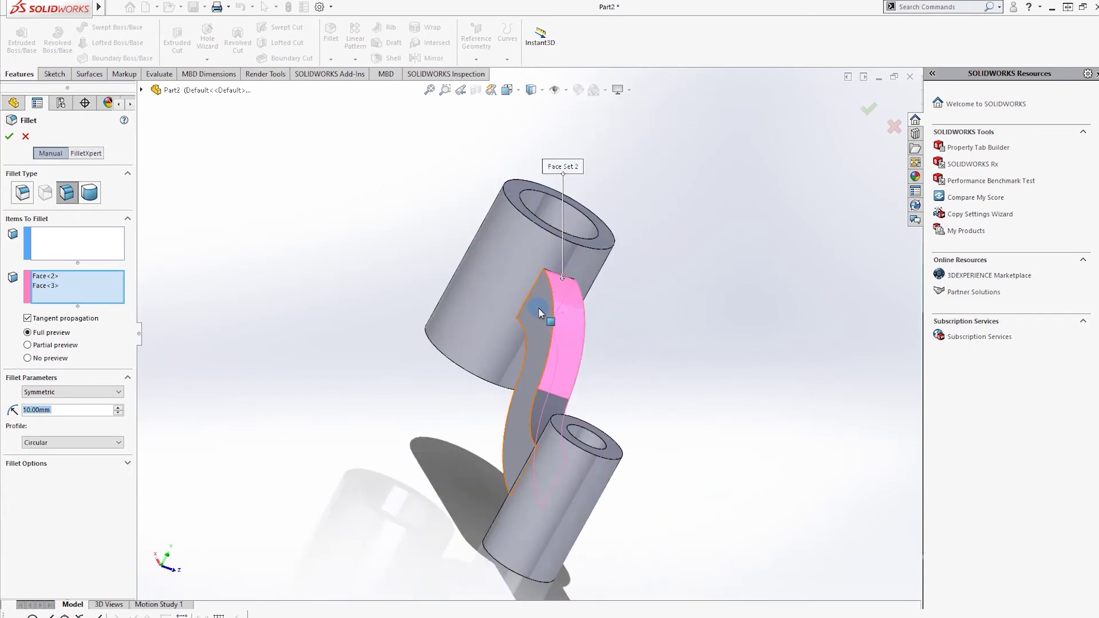
# Step: Remove the stray boss face from set 2, add the last arm face, and accept Fillet2
pyautogui.click(519, 283)
pyautogui.rightClick(46, 295)
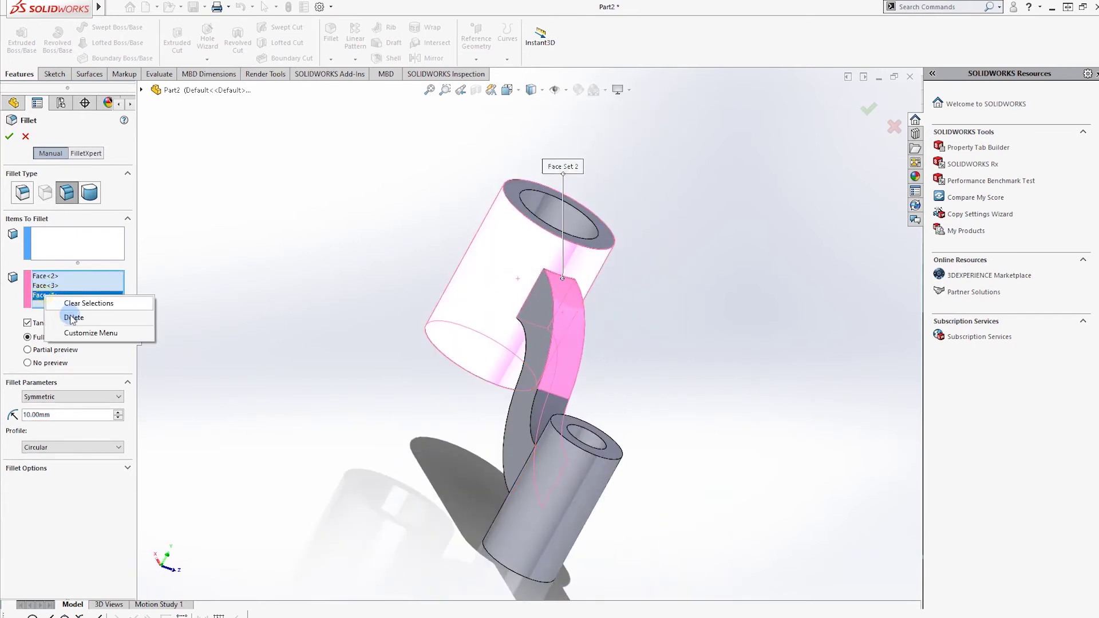
pyautogui.click(74, 298)
pyautogui.click(95, 279)
pyautogui.click(539, 314)
pyautogui.moveTo(540, 315)
pyautogui.mouseDown(button='middle')
pyautogui.moveTo(373, 284)
pyautogui.moveTo(580, 288)
pyautogui.moveTo(530, 374)
pyautogui.moveTo(652, 464)
pyautogui.moveTo(491, 253)
pyautogui.moveTo(229, 290)
pyautogui.mouseUp(button='middle')
pyautogui.click(869, 109)
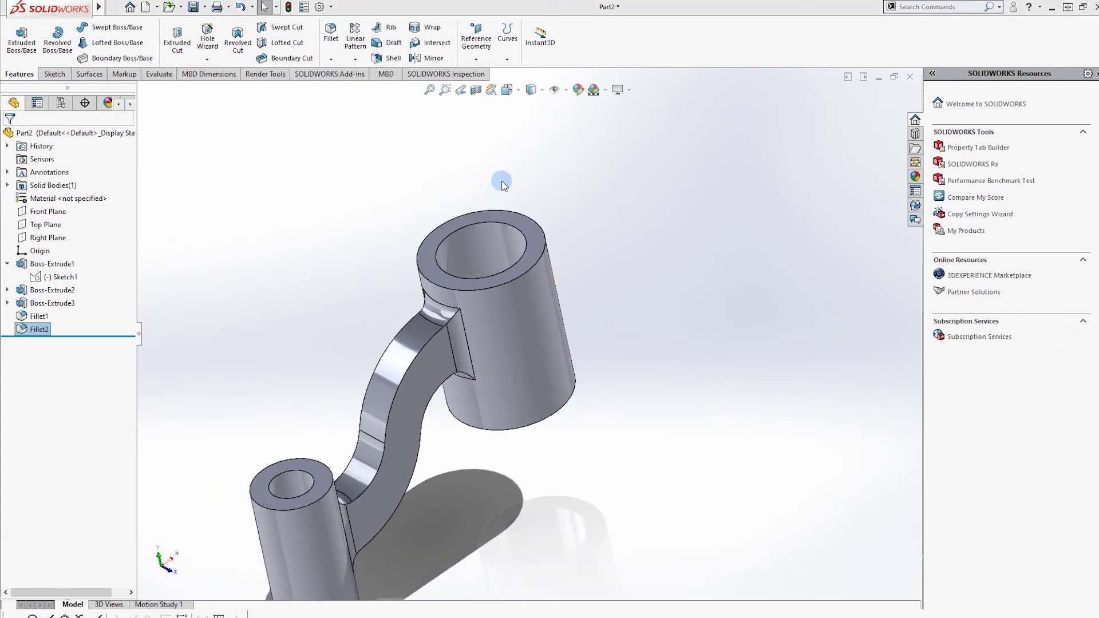
# Step: Chamfer the top and bottom bore edges of both bosses at 2 mm
pyautogui.click(332, 40)
pyautogui.click(25, 137)
pyautogui.click(331, 59)
pyautogui.click(347, 86)
pyautogui.write('2')
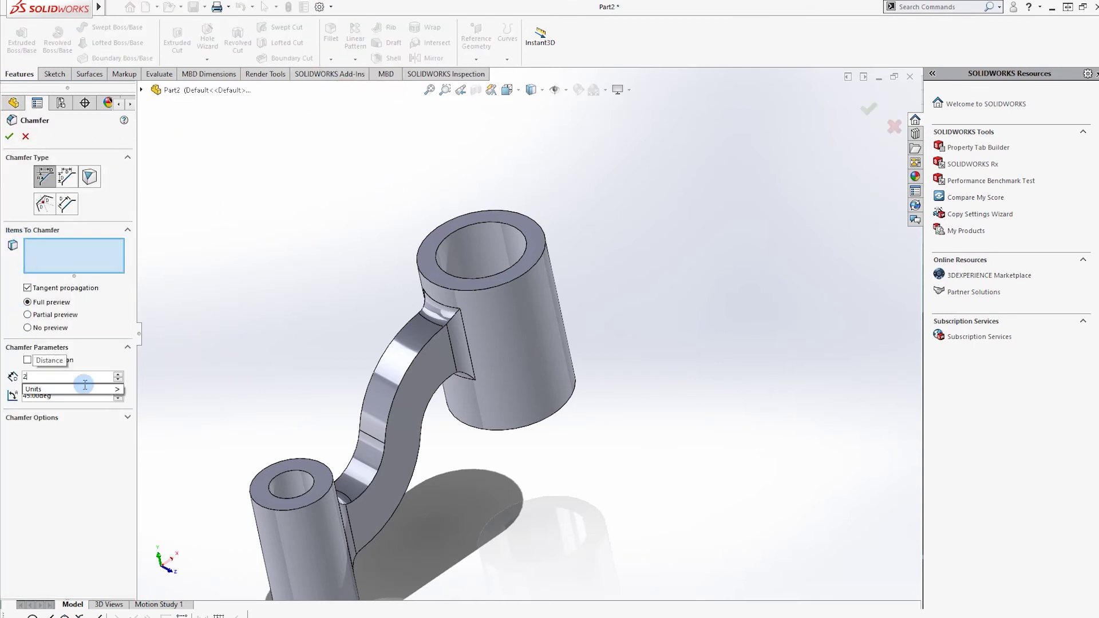
pyautogui.click(446, 278)
pyautogui.moveTo(508, 314); pyautogui.dragTo(530, 418, button='middle')
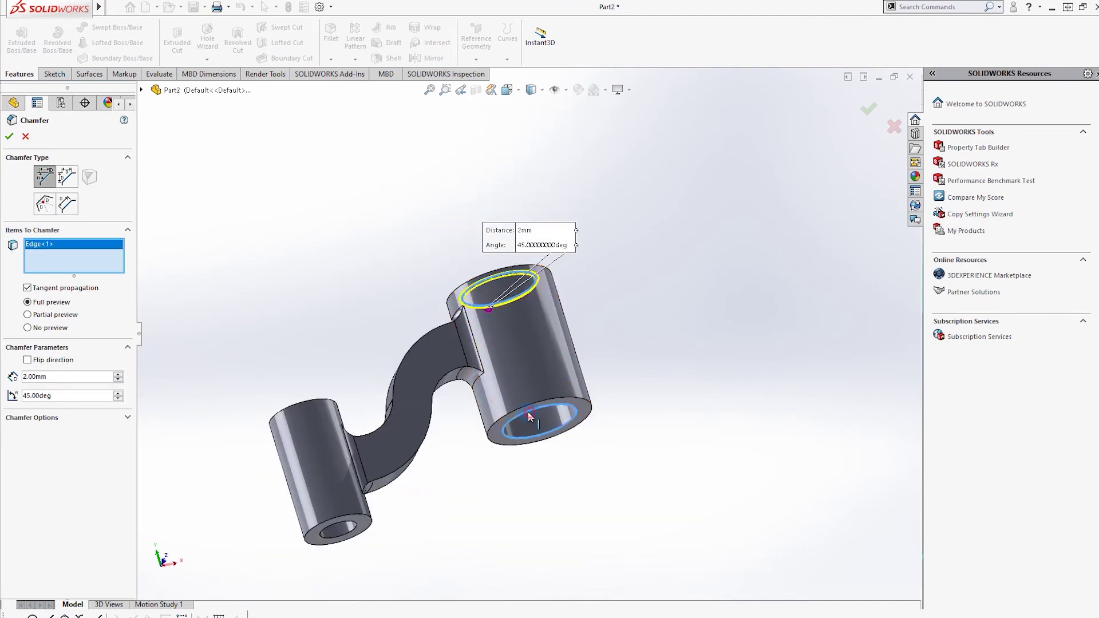
pyautogui.click(530, 412)
pyautogui.click(353, 532)
pyautogui.moveTo(354, 533)
pyautogui.mouseDown(button='middle')
pyautogui.moveTo(413, 369)
pyautogui.moveTo(32, 131)
pyautogui.mouseUp(button='middle')
pyautogui.click(375, 455)
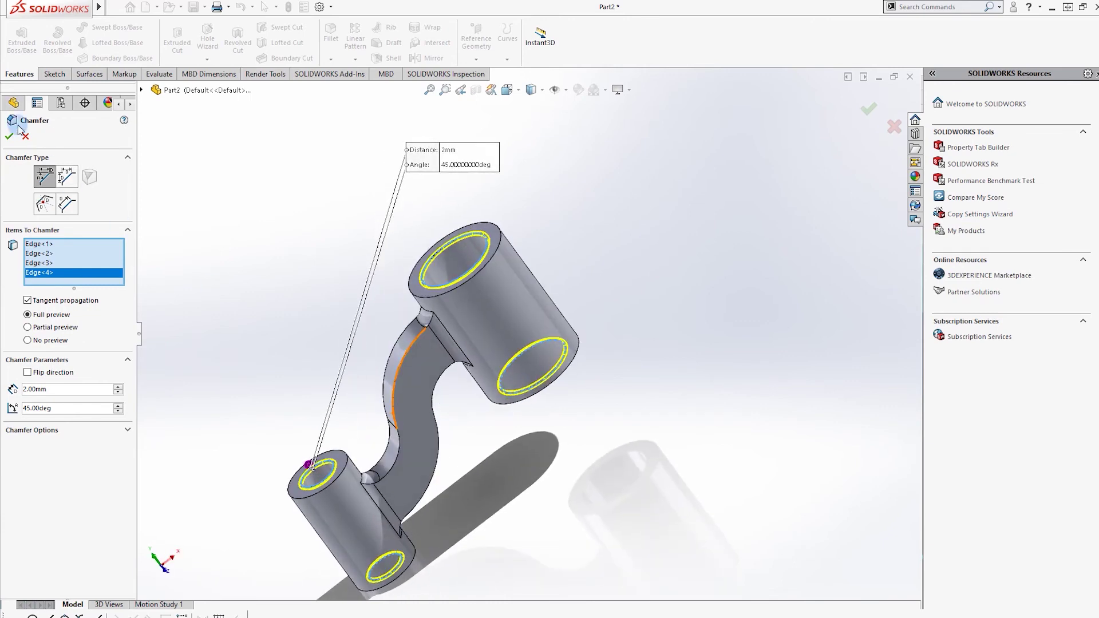
pyautogui.press('Return')
# Step: Add a second chamfer of 6 mm × 45° on four bore edges of the bosses
pyautogui.moveTo(480, 349)
pyautogui.mouseDown(button='middle')
pyautogui.moveTo(515, 418)
pyautogui.moveTo(422, 137)
pyautogui.mouseUp(button='middle')
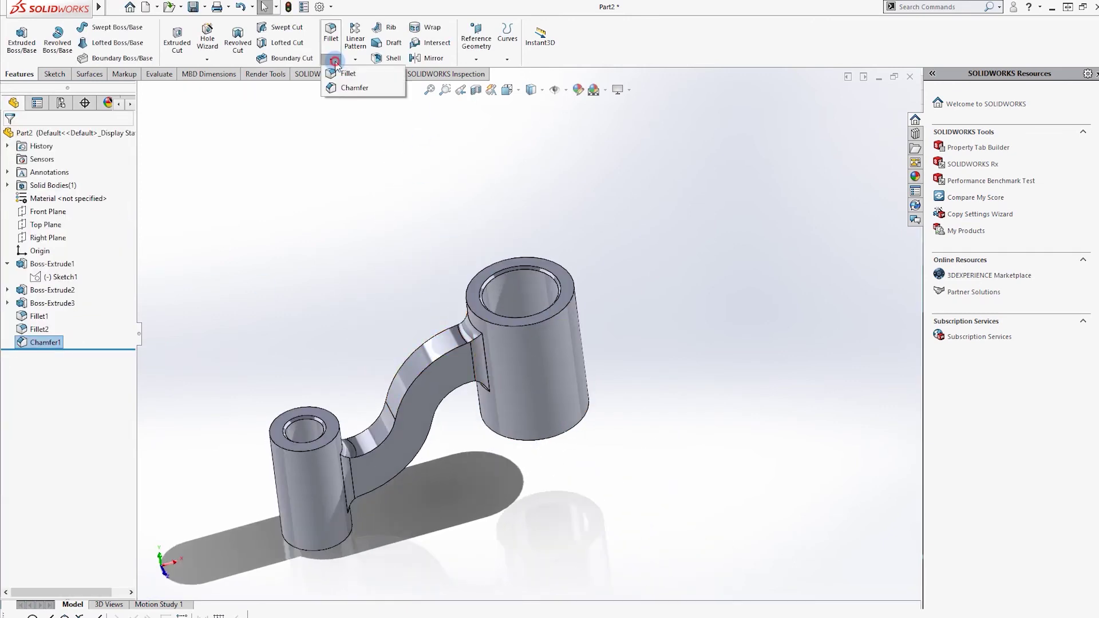
pyautogui.press('Return')
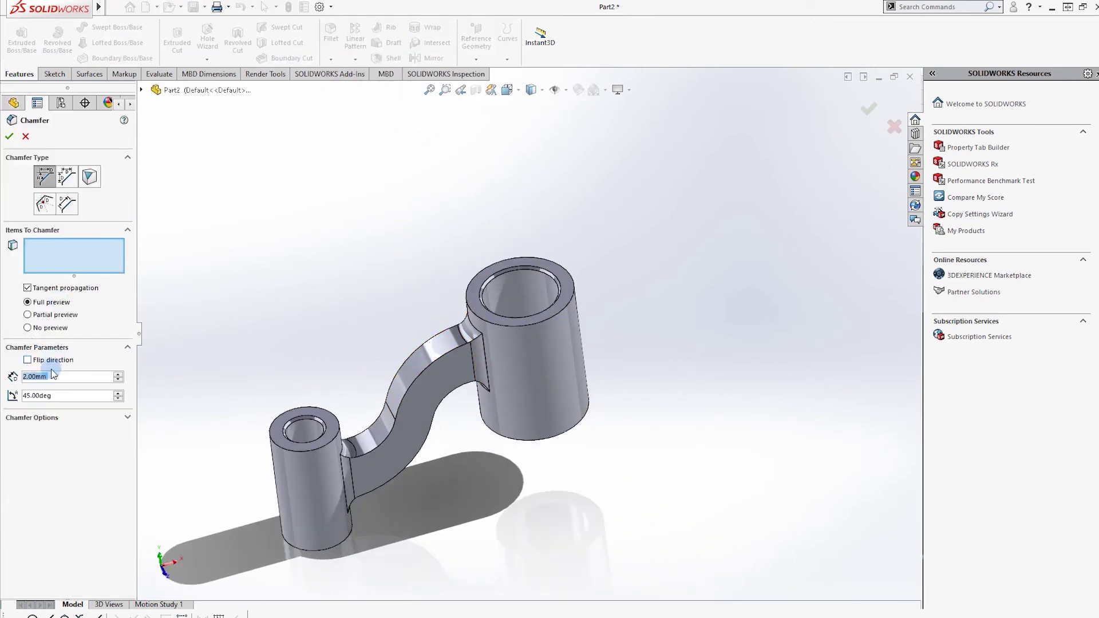
pyautogui.write('6')
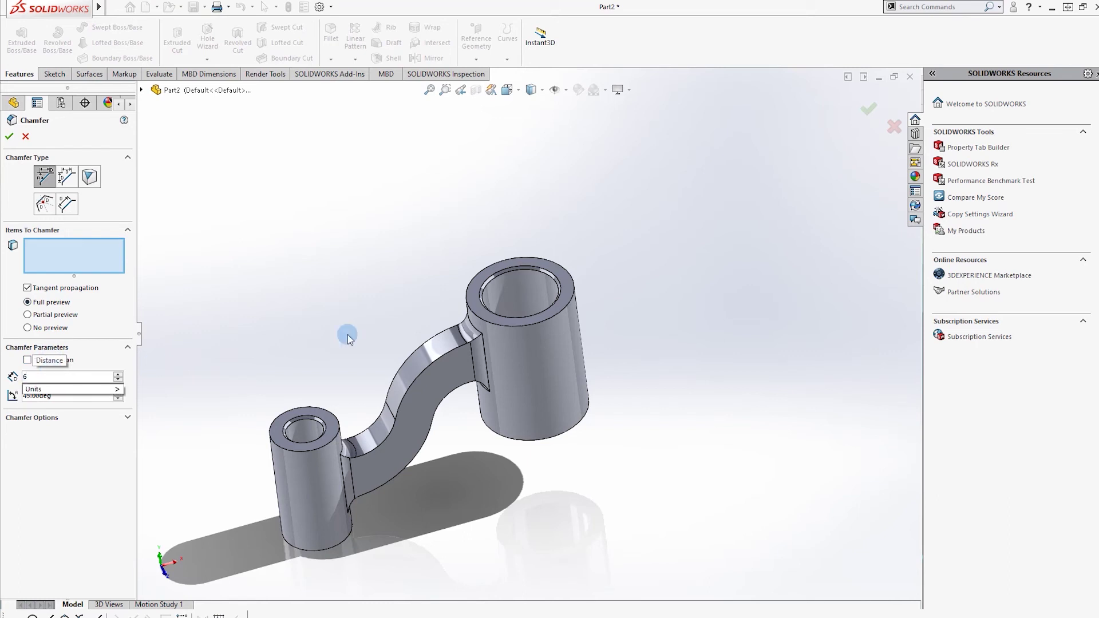
pyautogui.click(475, 279)
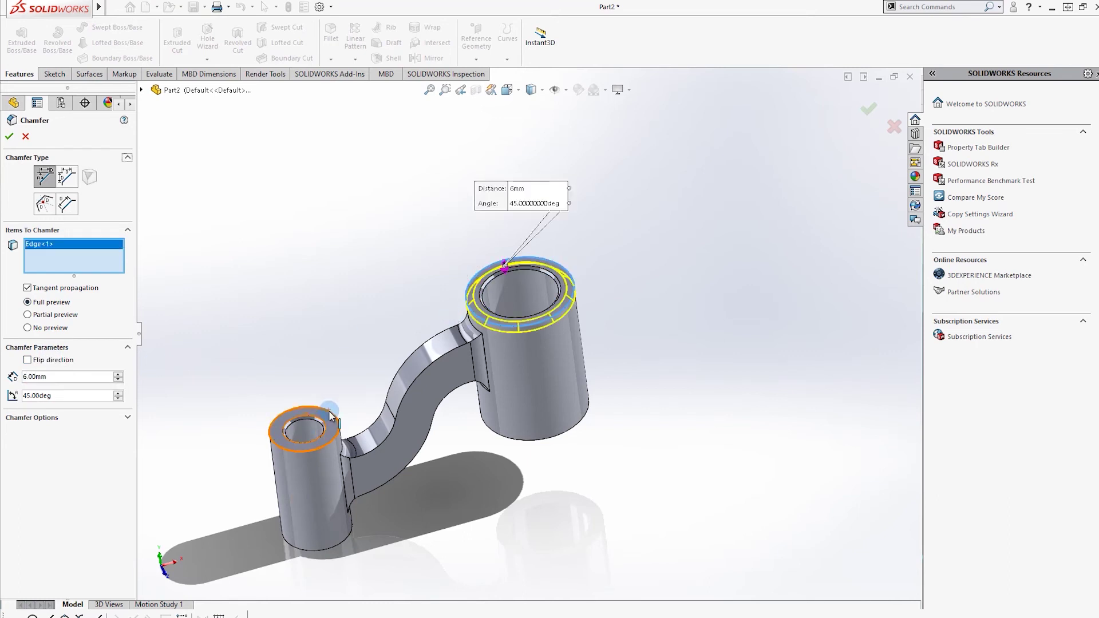
pyautogui.click(331, 416)
pyautogui.moveTo(330, 416); pyautogui.dragTo(355, 312, button='middle')
pyautogui.click(345, 474)
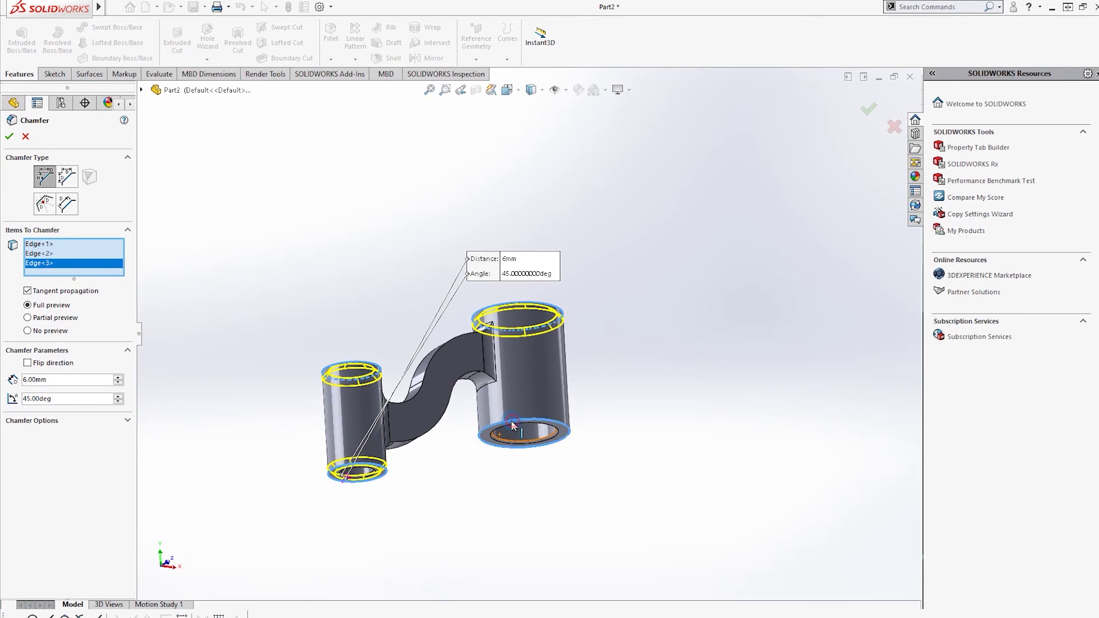
pyautogui.click(513, 426)
pyautogui.click(869, 108)
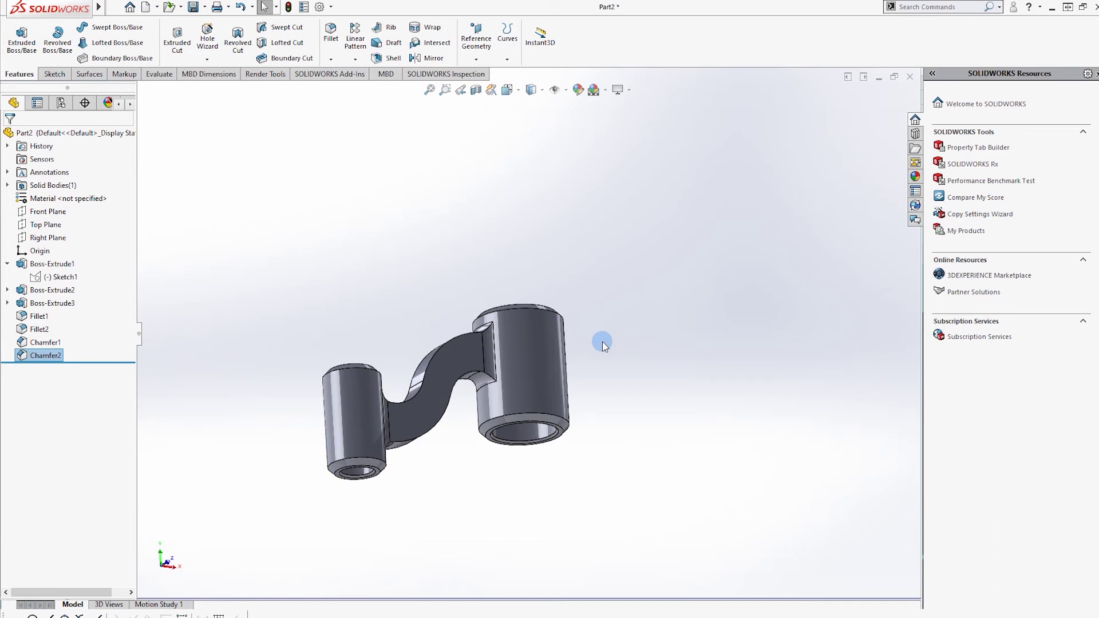
pyautogui.hotkey('ctrl', '7')
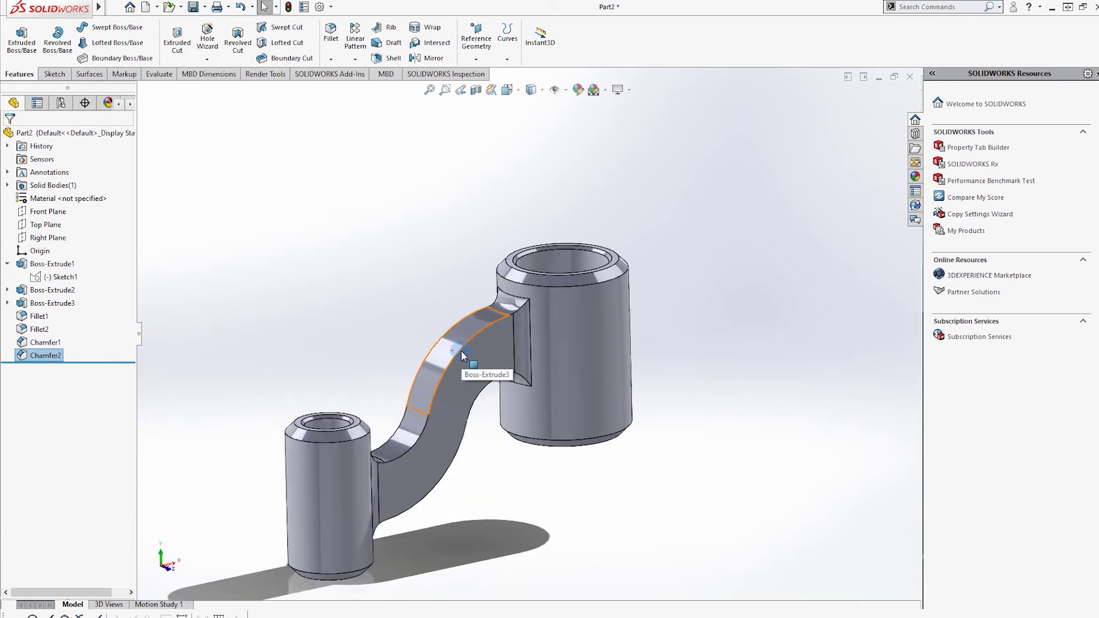
pyautogui.click(330, 59)
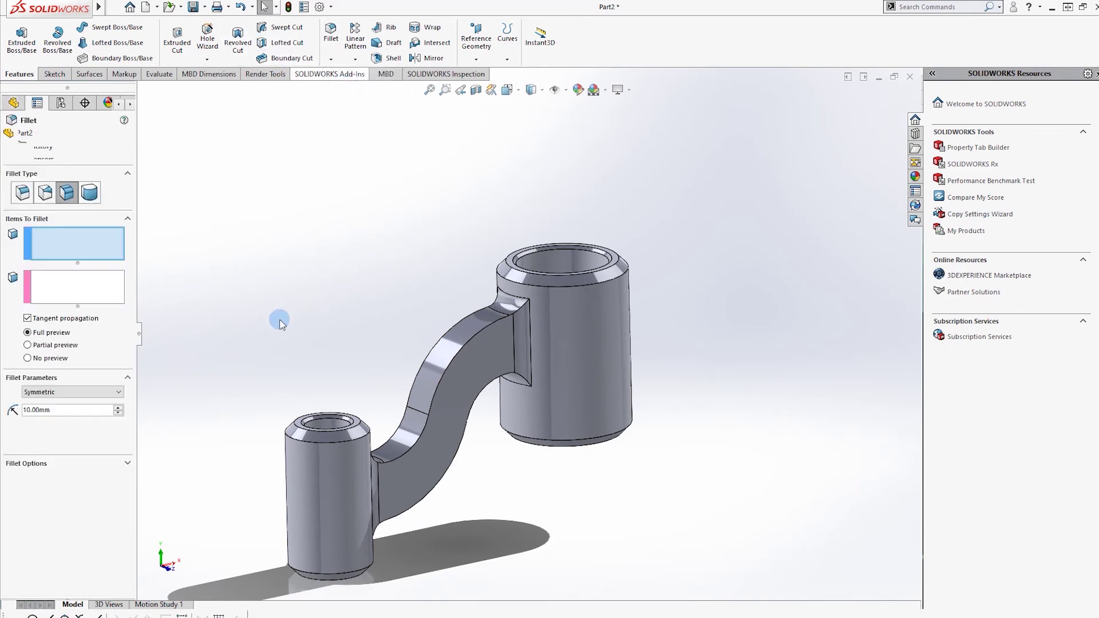
pyautogui.click(30, 198)
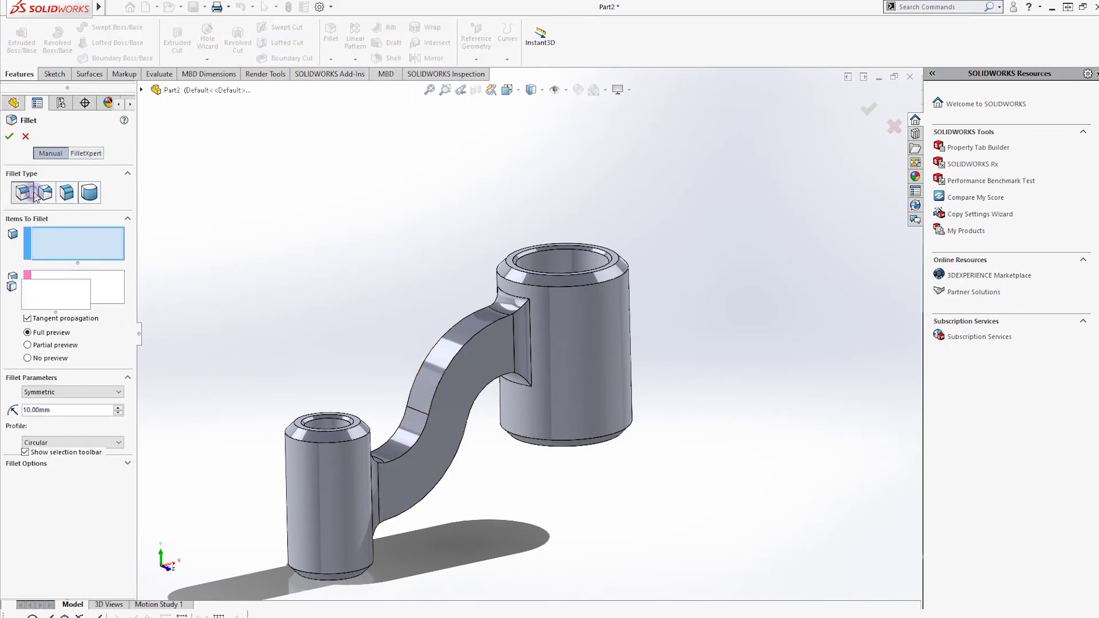
pyautogui.click(421, 437)
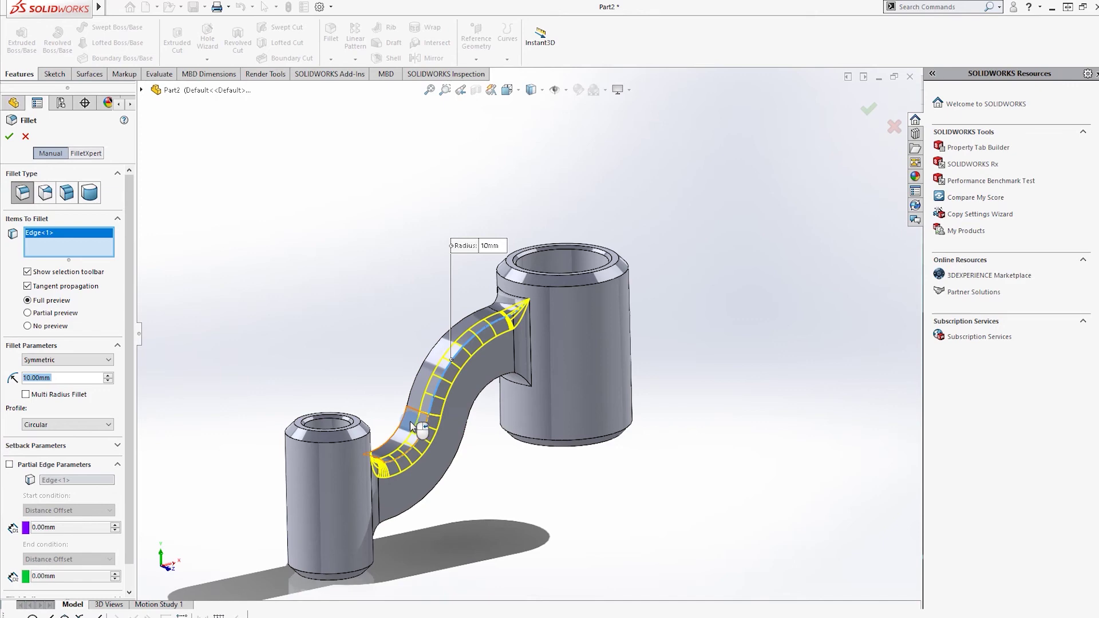
pyautogui.moveTo(412, 425)
pyautogui.mouseDown(button='middle')
pyautogui.moveTo(547, 432)
pyautogui.moveTo(466, 371)
pyautogui.moveTo(538, 358)
pyautogui.moveTo(465, 411)
pyautogui.moveTo(511, 416)
pyautogui.mouseUp(button='middle')
pyautogui.click(464, 411)
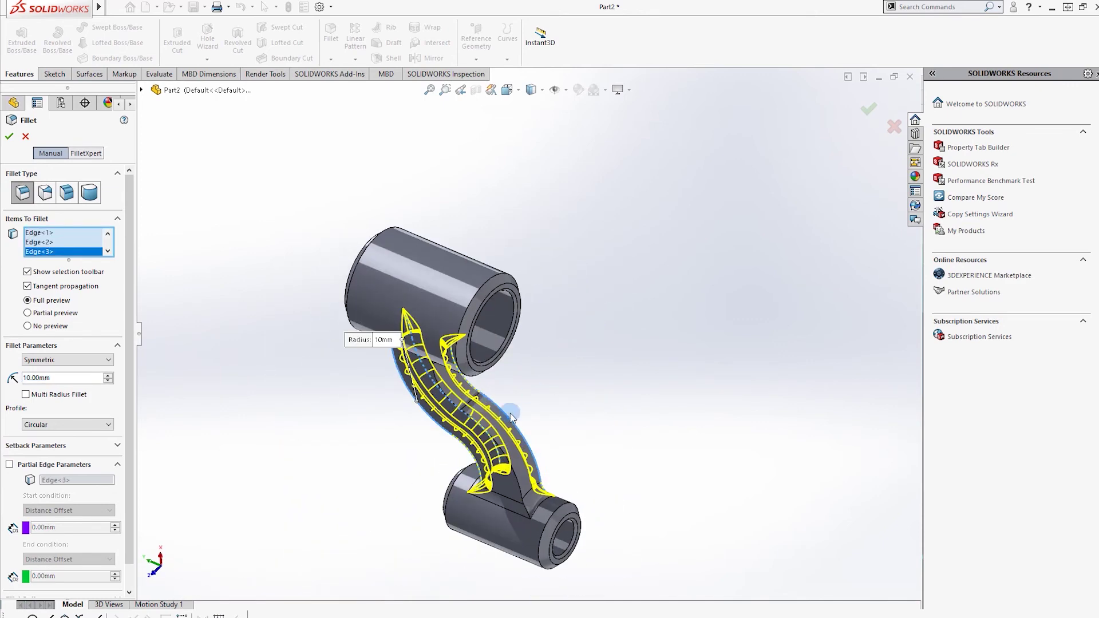
pyautogui.click(519, 480)
pyautogui.doubleClick(56, 398)
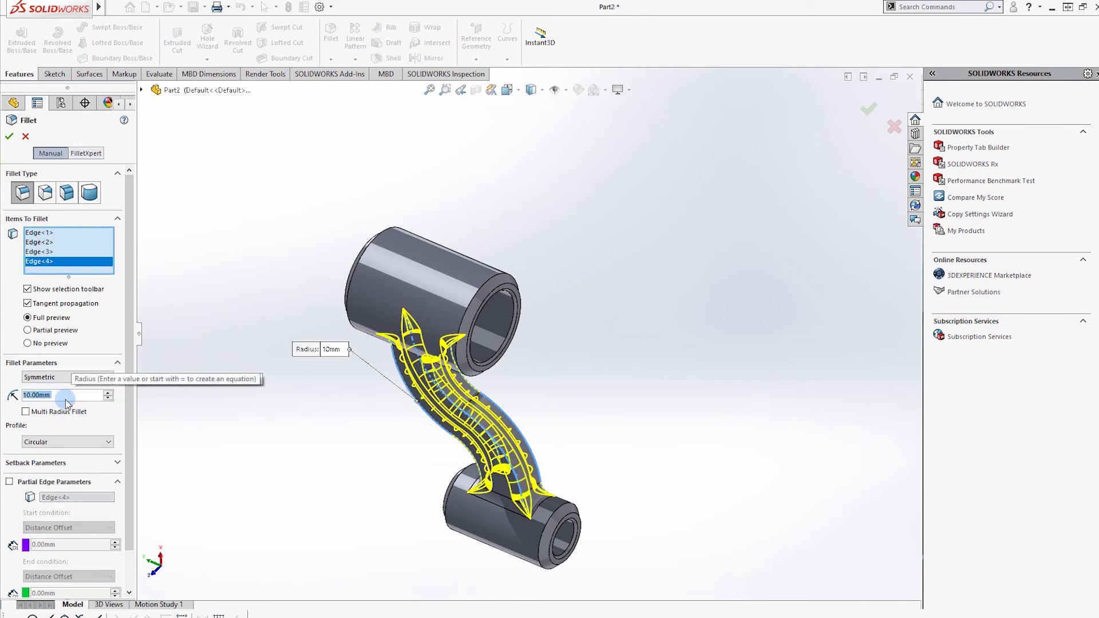
pyautogui.scroll(2, 67, 403)
pyautogui.write('12')
pyautogui.moveTo(620, 286); pyautogui.dragTo(764, 136, button='middle')
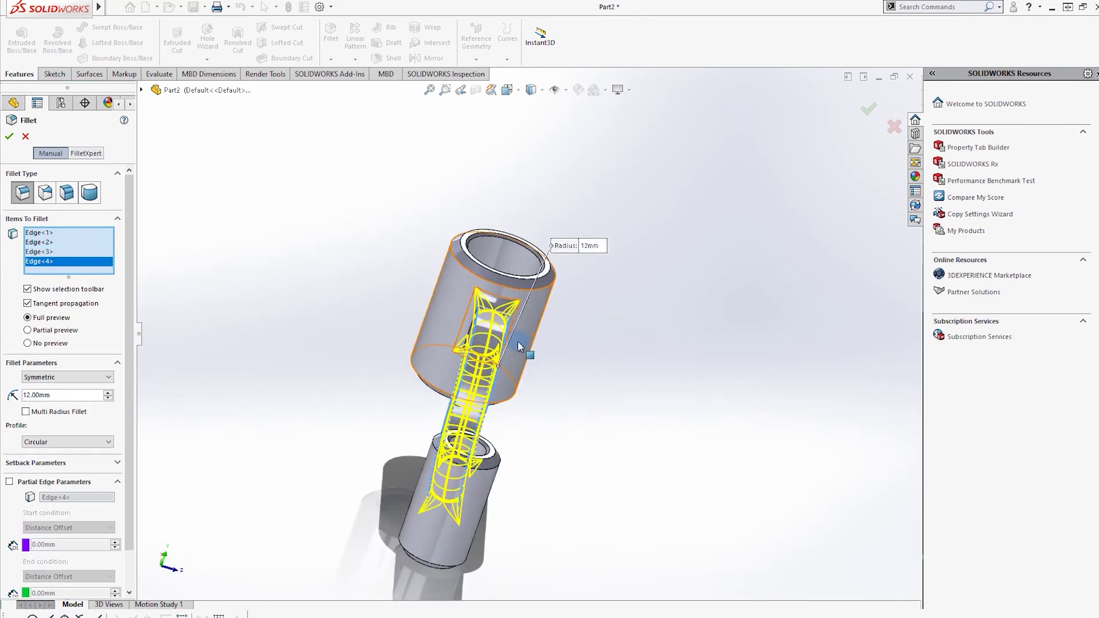
pyautogui.click(869, 108)
pyautogui.moveTo(594, 385)
pyautogui.mouseDown(button='middle')
pyautogui.moveTo(525, 402)
pyautogui.moveTo(504, 435)
pyautogui.moveTo(477, 435)
pyautogui.mouseUp(button='middle')
pyautogui.hotkey('ctrl', 'z')
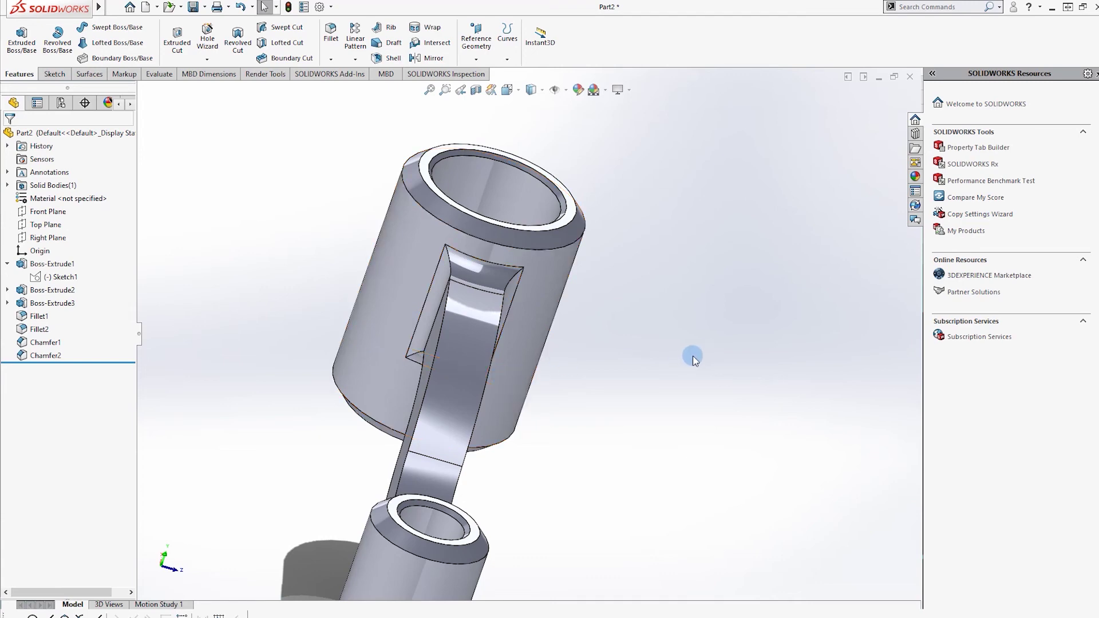
pyautogui.moveTo(433, 396)
pyautogui.mouseDown(button='middle')
pyautogui.moveTo(392, 351)
pyautogui.moveTo(409, 375)
pyautogui.mouseUp(button='middle')
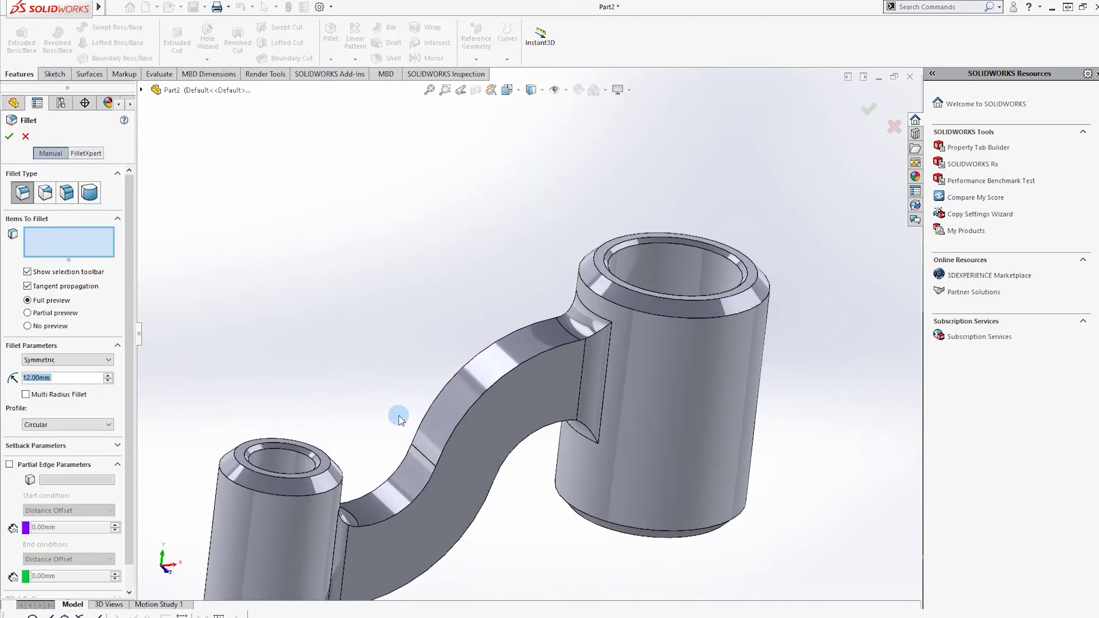
# Step: Round the S-arm's four long edges with a 6 mm fillet (Fillet4)
pyautogui.click(490, 385)
pyautogui.write('6')
pyautogui.press('Return')
pyautogui.moveTo(475, 544); pyautogui.dragTo(490, 532, button='middle')
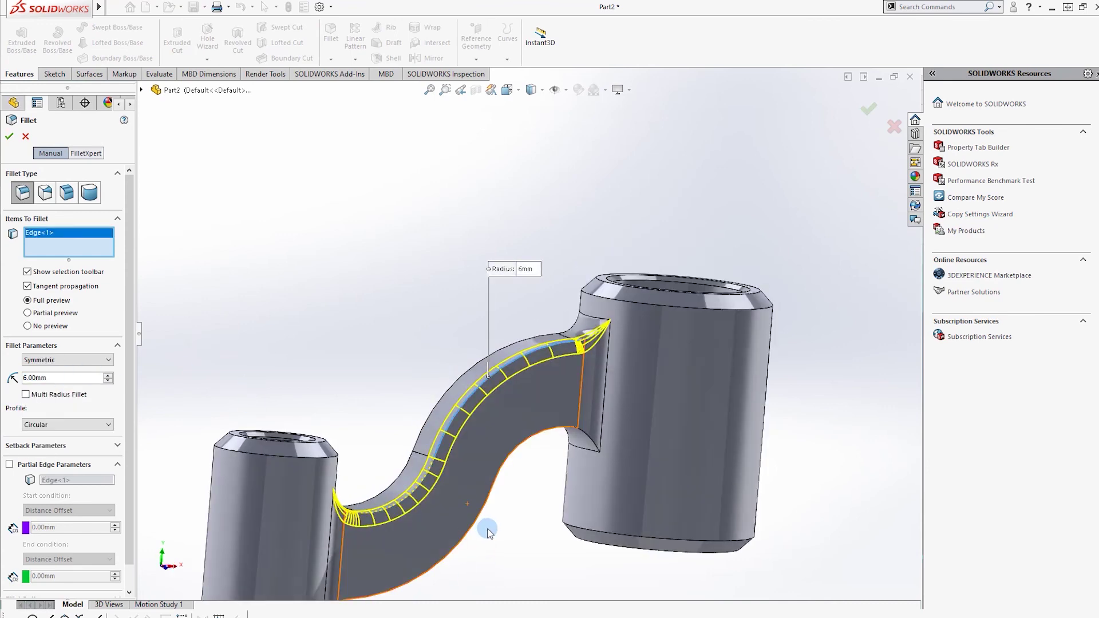
pyautogui.click(478, 522)
pyautogui.moveTo(567, 538); pyautogui.dragTo(530, 410, button='middle')
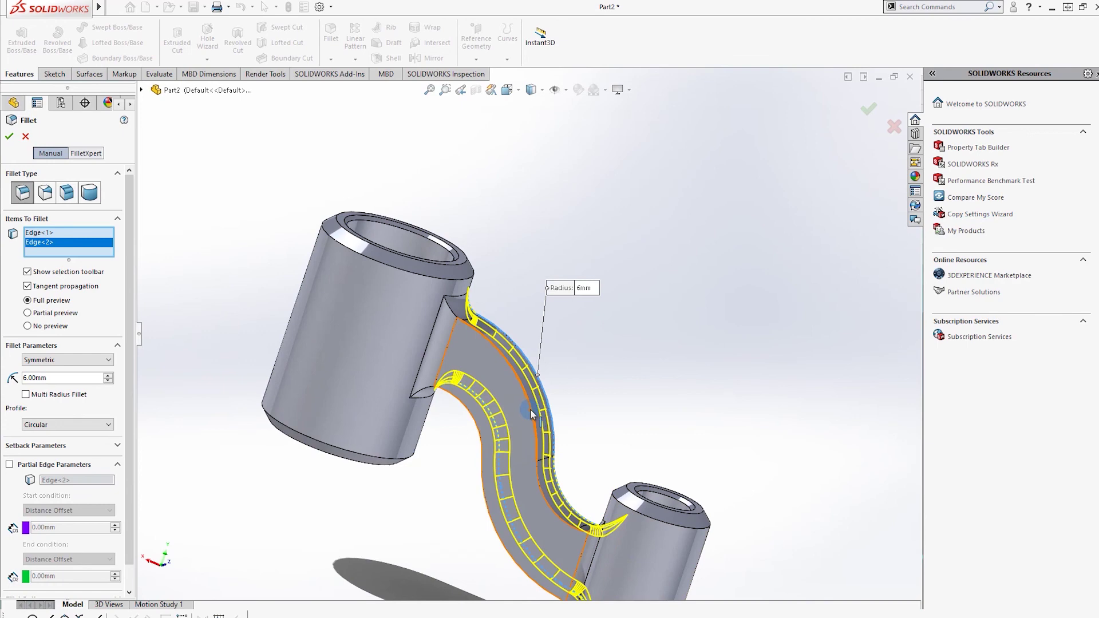
pyautogui.click(481, 454)
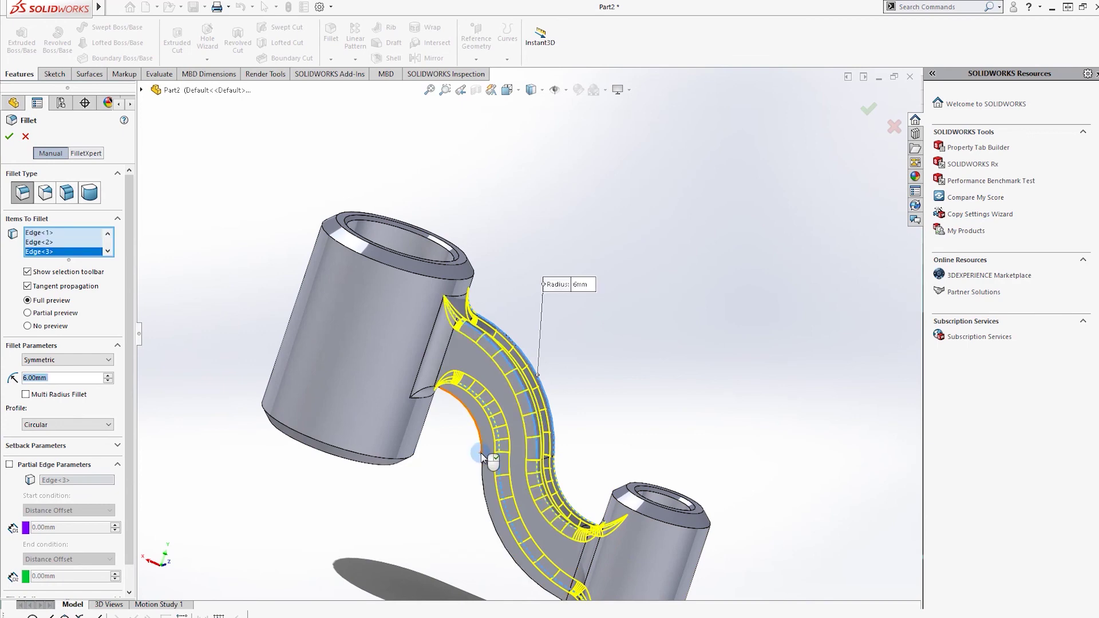
pyautogui.click(869, 109)
pyautogui.moveTo(608, 425)
pyautogui.mouseDown(button='middle')
pyautogui.moveTo(454, 432)
pyautogui.moveTo(559, 212)
pyautogui.mouseUp(button='middle')
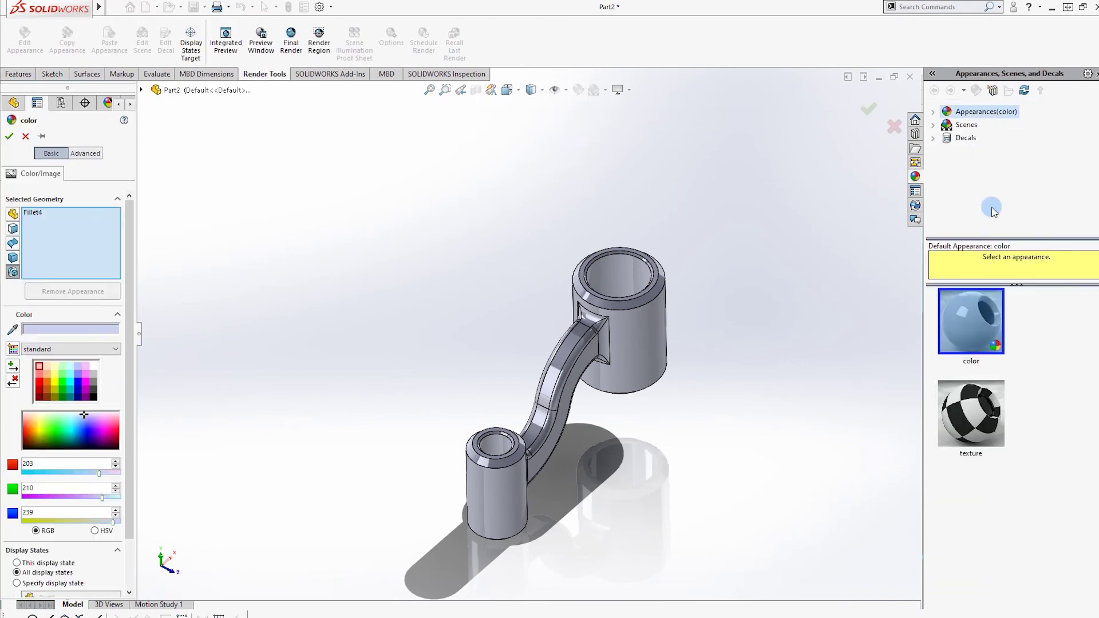
# Step: Choose the wrought steel appearance from Metal > Steel
pyautogui.click(933, 112)
pyautogui.click(948, 136)
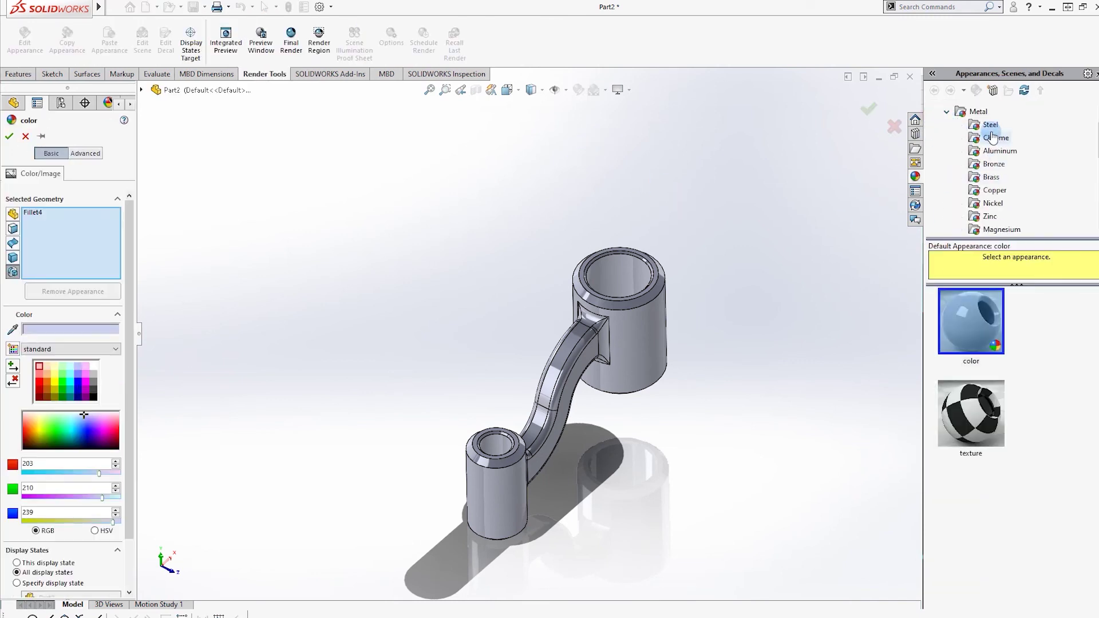
pyautogui.click(990, 124)
pyautogui.scroll(-3, 973, 458)
pyautogui.scroll(-3, 980, 484)
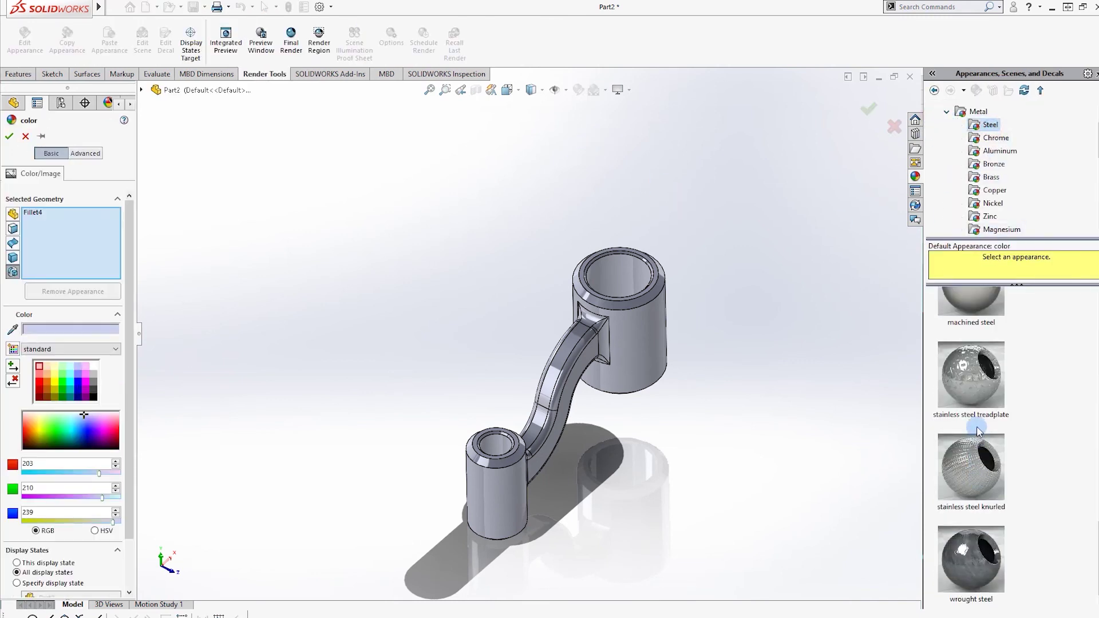
pyautogui.click(973, 573)
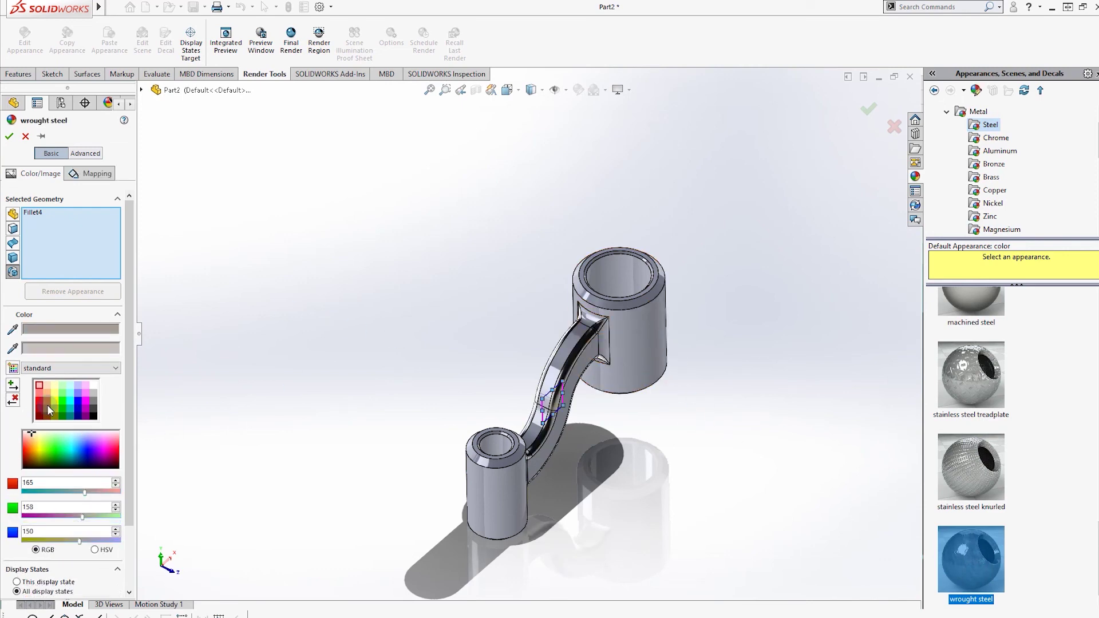
# Step: Colour the appearance pure red and target the whole part instead of Fillet4
pyautogui.click(42, 405)
pyautogui.click(556, 277)
pyautogui.rightClick(52, 213)
pyautogui.click(80, 220)
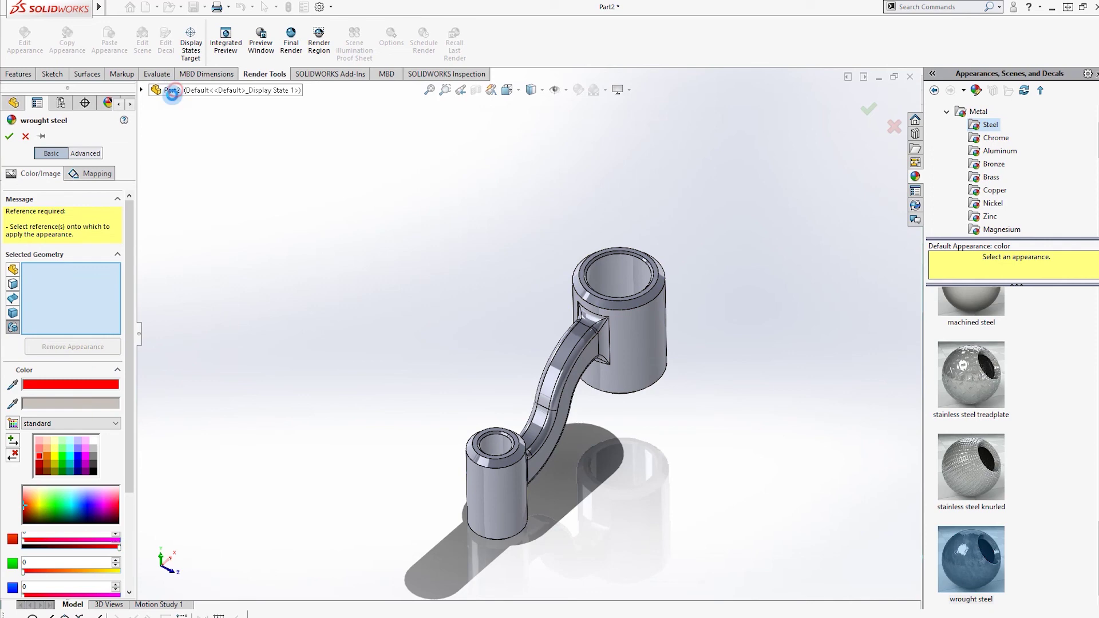
pyautogui.click(171, 90)
# Step: Apply the red steel appearance and orbit to inspect the part
pyautogui.press('Return')
pyautogui.scroll(-2, 643, 381)
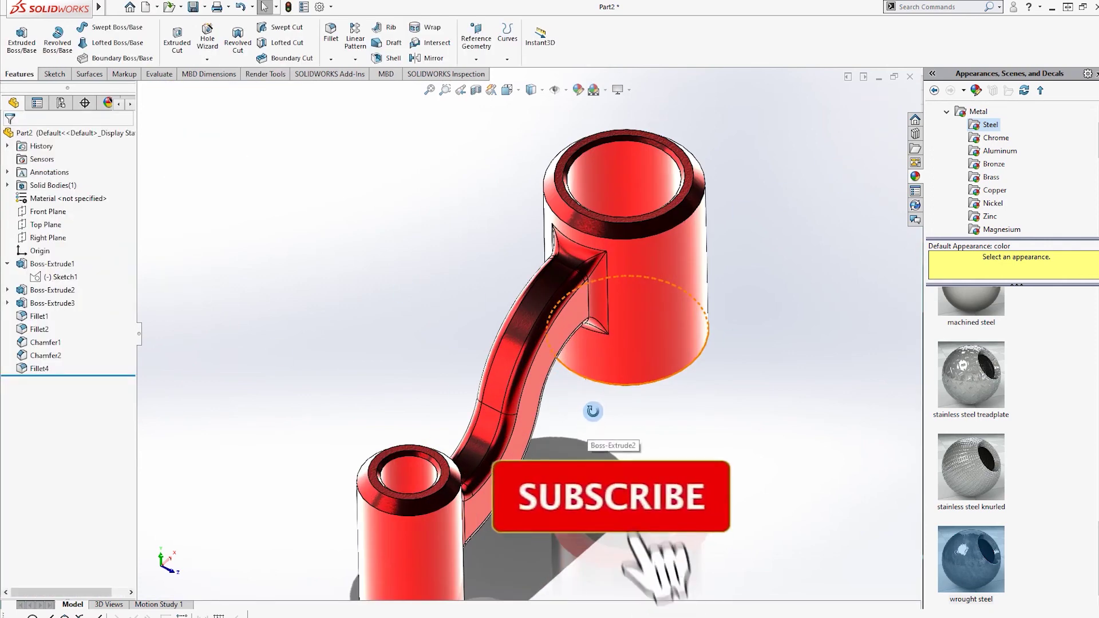
pyautogui.scroll(-2, 521, 179)
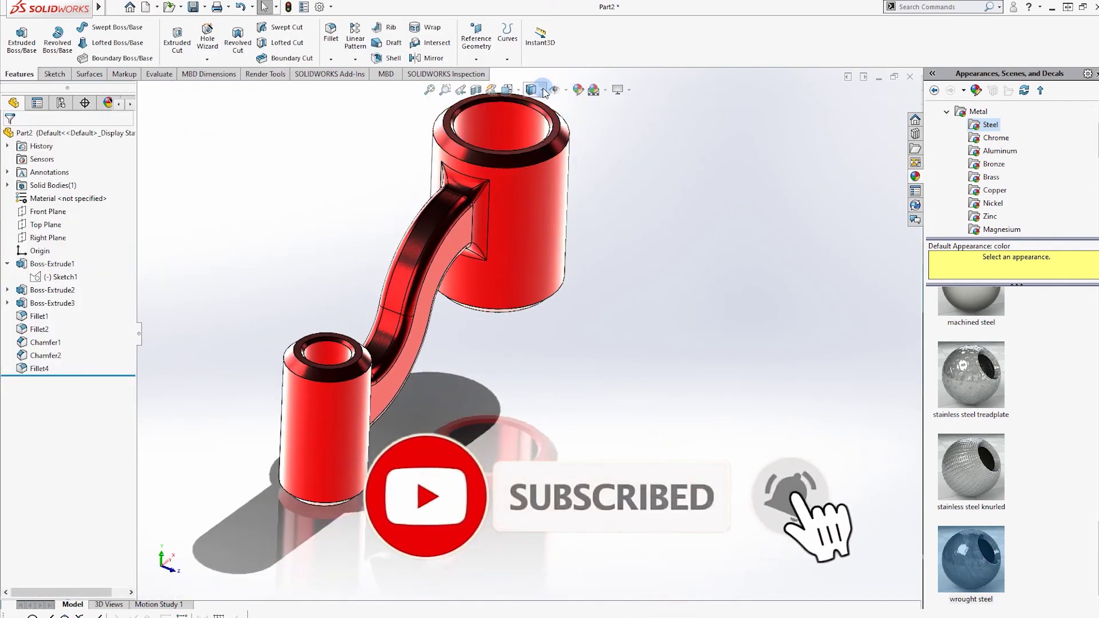
pyautogui.moveTo(521, 179)
pyautogui.mouseDown(button='middle')
pyautogui.moveTo(680, 290)
pyautogui.moveTo(662, 262)
pyautogui.moveTo(765, 270)
pyautogui.moveTo(878, 309)
pyautogui.moveTo(1060, 324)
pyautogui.moveTo(544, 169)
pyautogui.mouseUp(button='middle')
pyautogui.scroll(5, 962, 356)
pyautogui.scroll(2, 963, 357)
pyautogui.moveTo(972, 323)
pyautogui.mouseDown()
pyautogui.moveTo(638, 304)
pyautogui.moveTo(400, 218)
pyautogui.mouseUp()
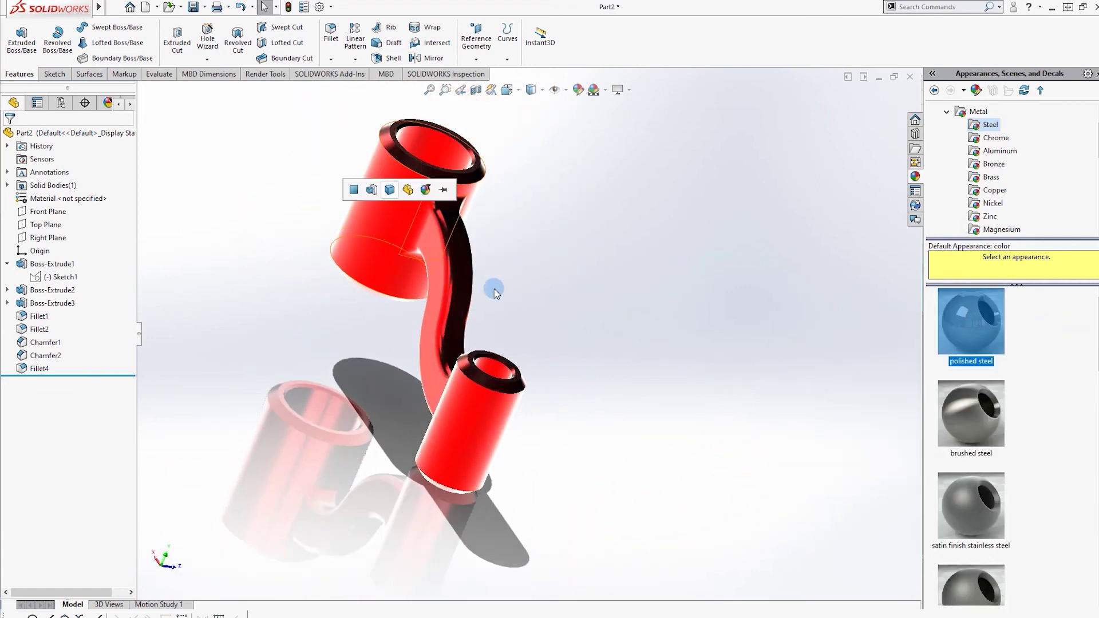
# Step: Use plain Shaded display with Shadows In Shaded Mode on and Perspective enabled
pyautogui.click(542, 94)
pyautogui.click(537, 131)
pyautogui.click(533, 119)
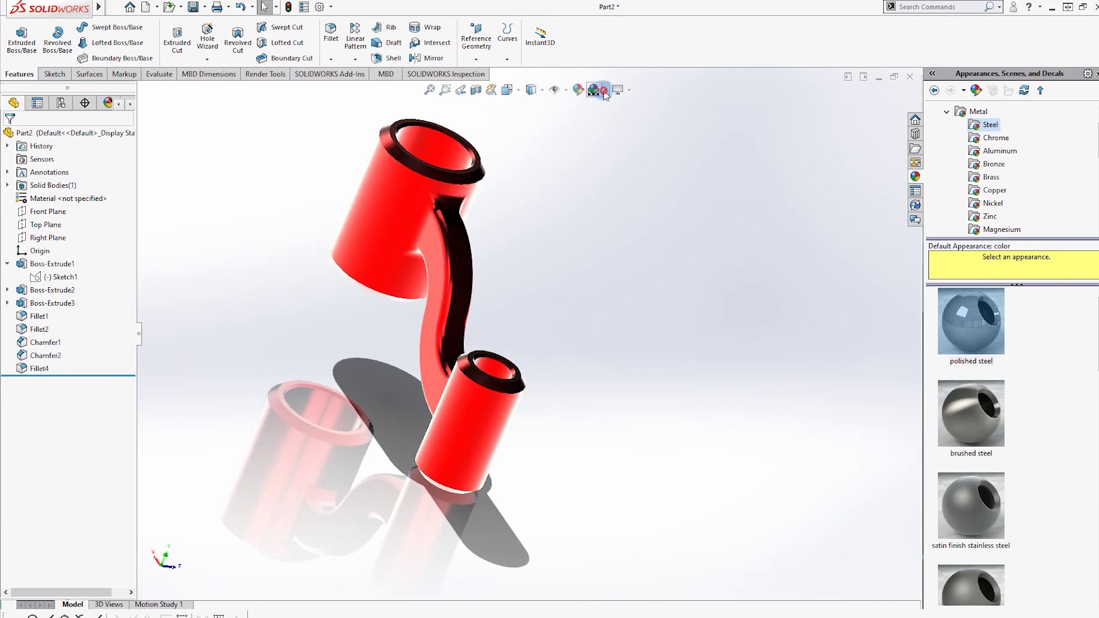
pyautogui.click(629, 90)
pyautogui.click(658, 121)
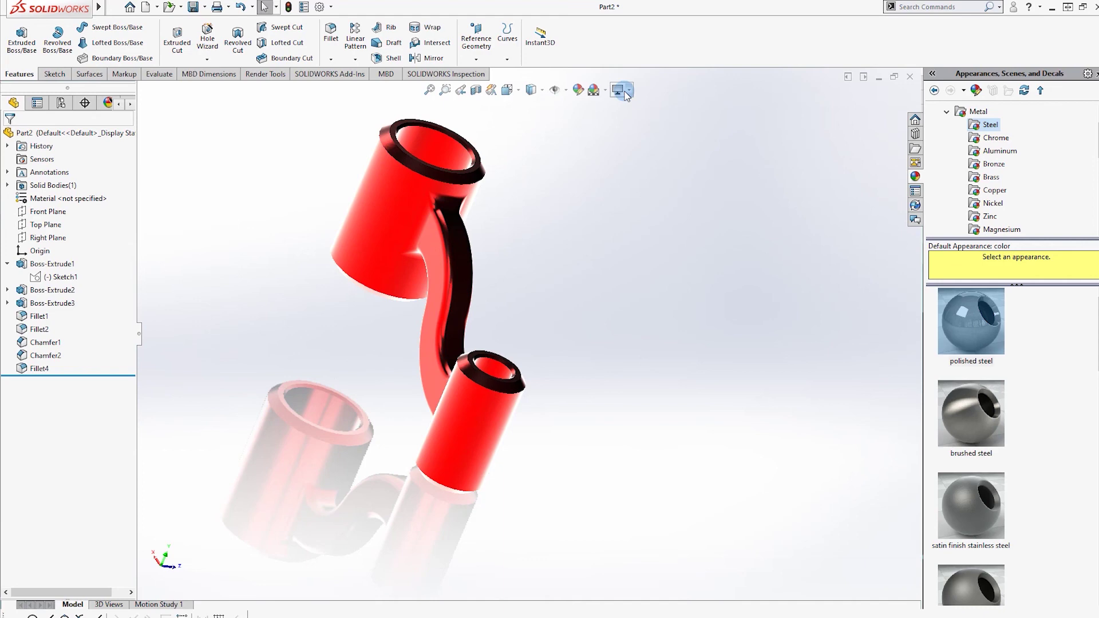
pyautogui.click(629, 90)
pyautogui.click(650, 121)
pyautogui.click(621, 90)
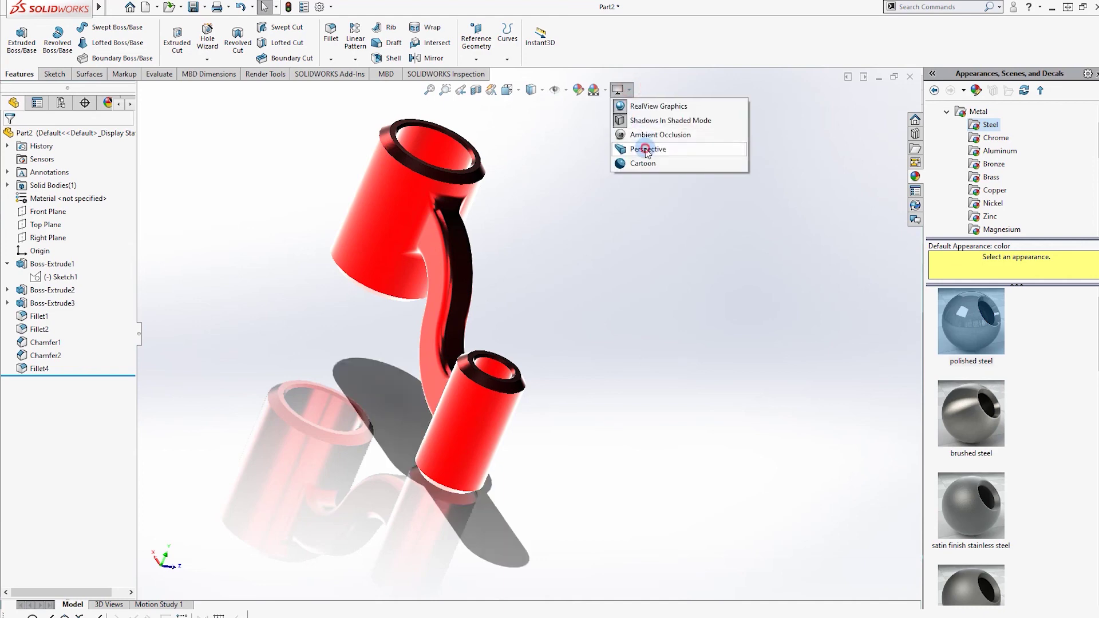
pyautogui.click(647, 149)
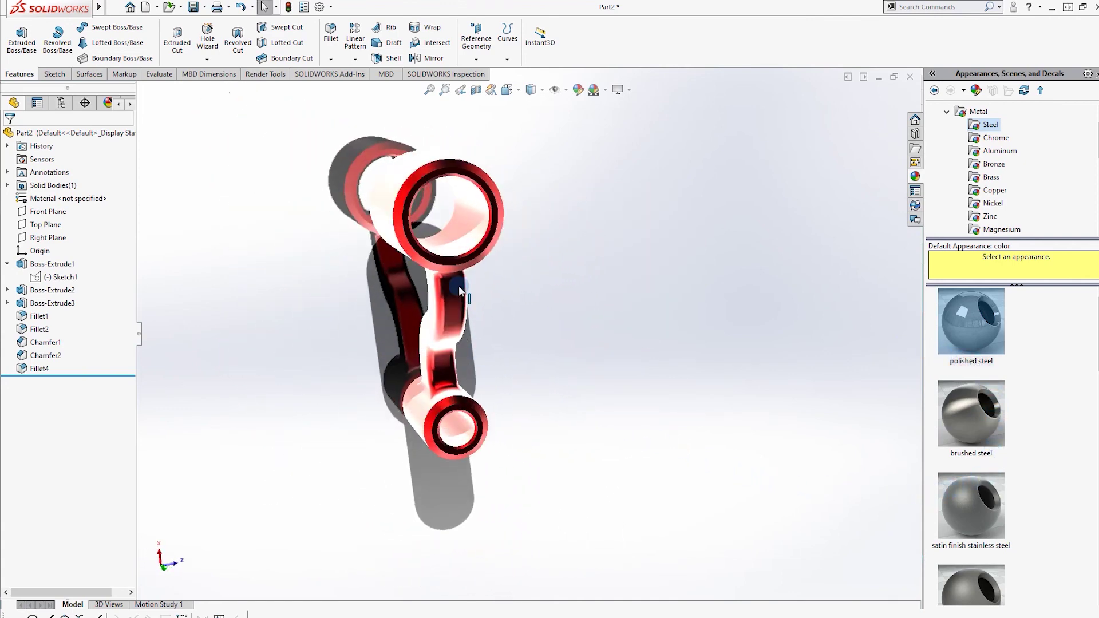
pyautogui.scroll(-5, 523, 319)
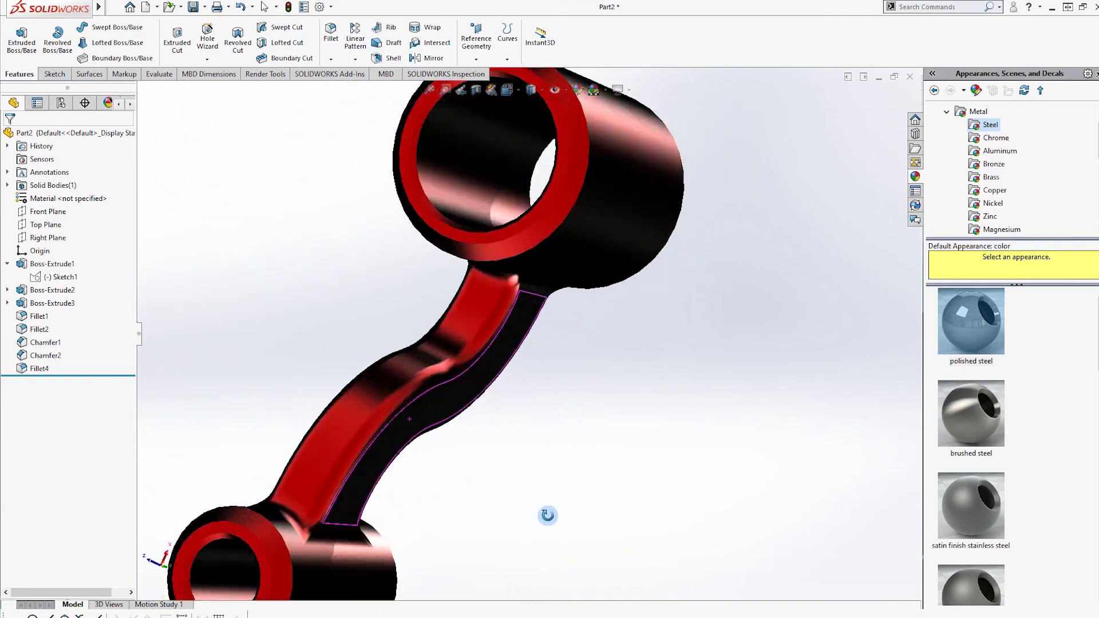